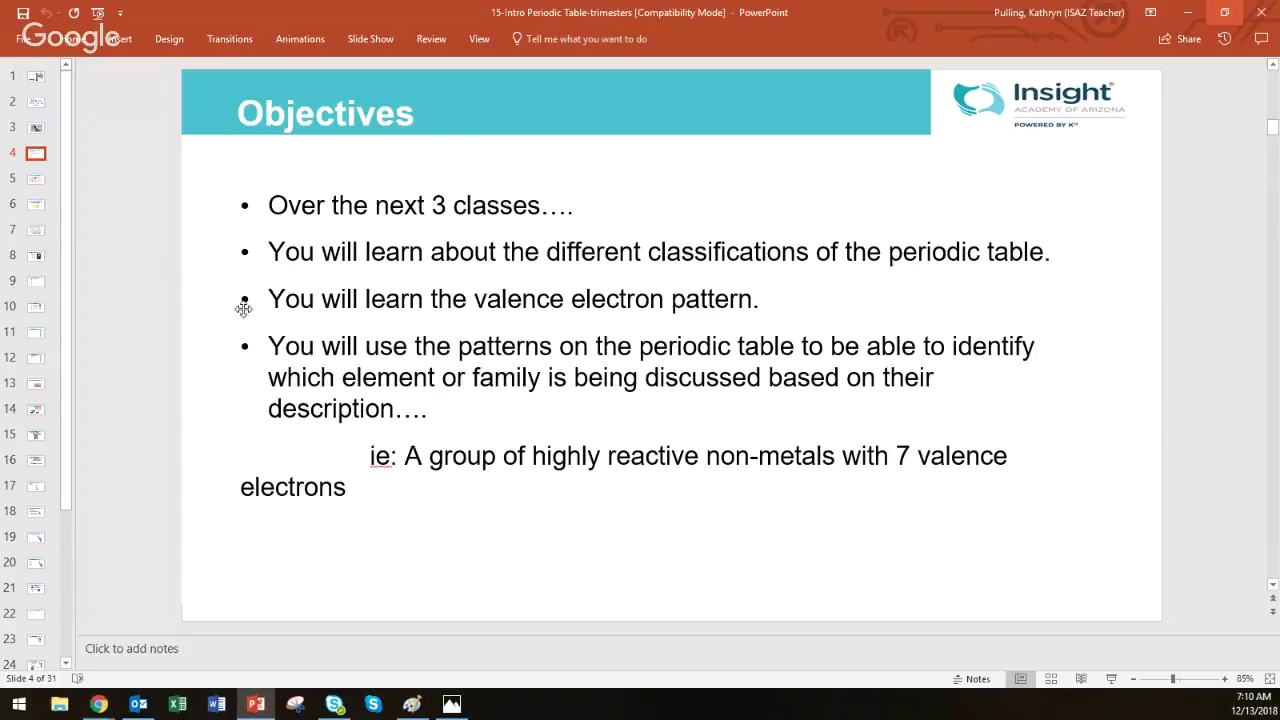
Step: Show slide 5, 'The original Periodic Table', and briefly highlight the phrase 'atomic mass'
{"action": "left_click", "coordinate": [36, 182]}
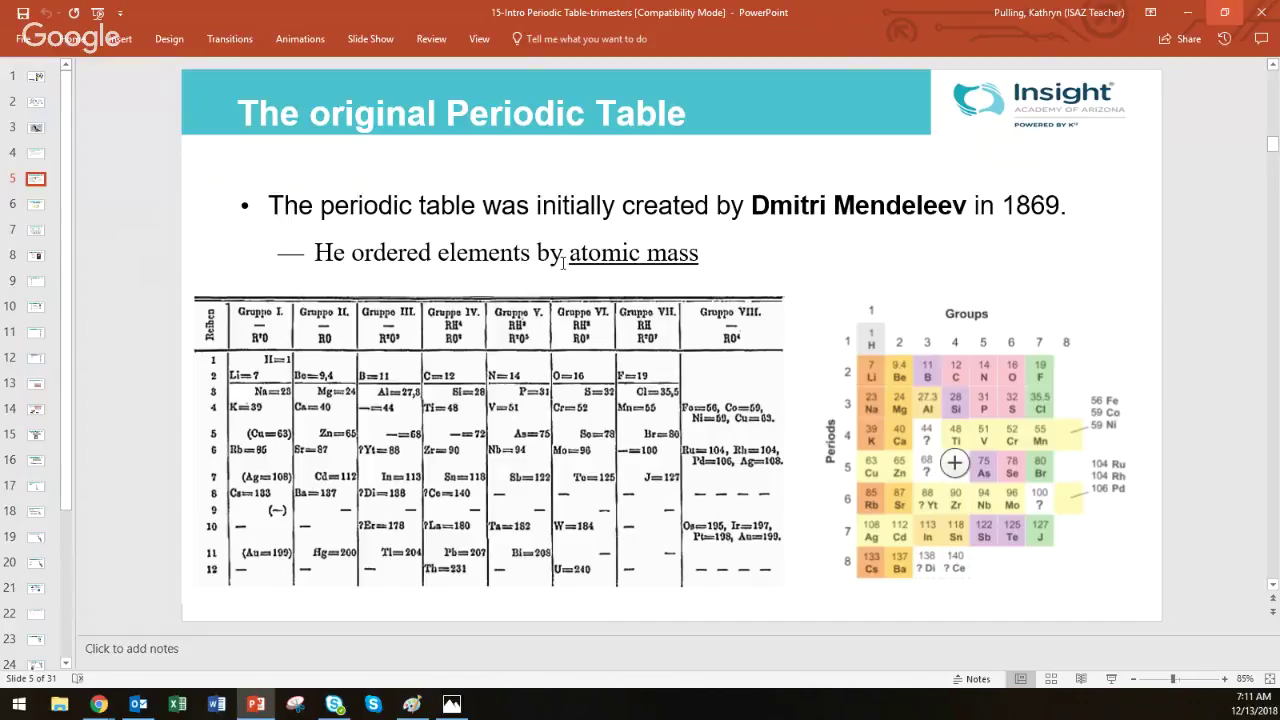
{"action": "left_click_drag", "start_coordinate": [568, 257], "coordinate": [700, 258]}
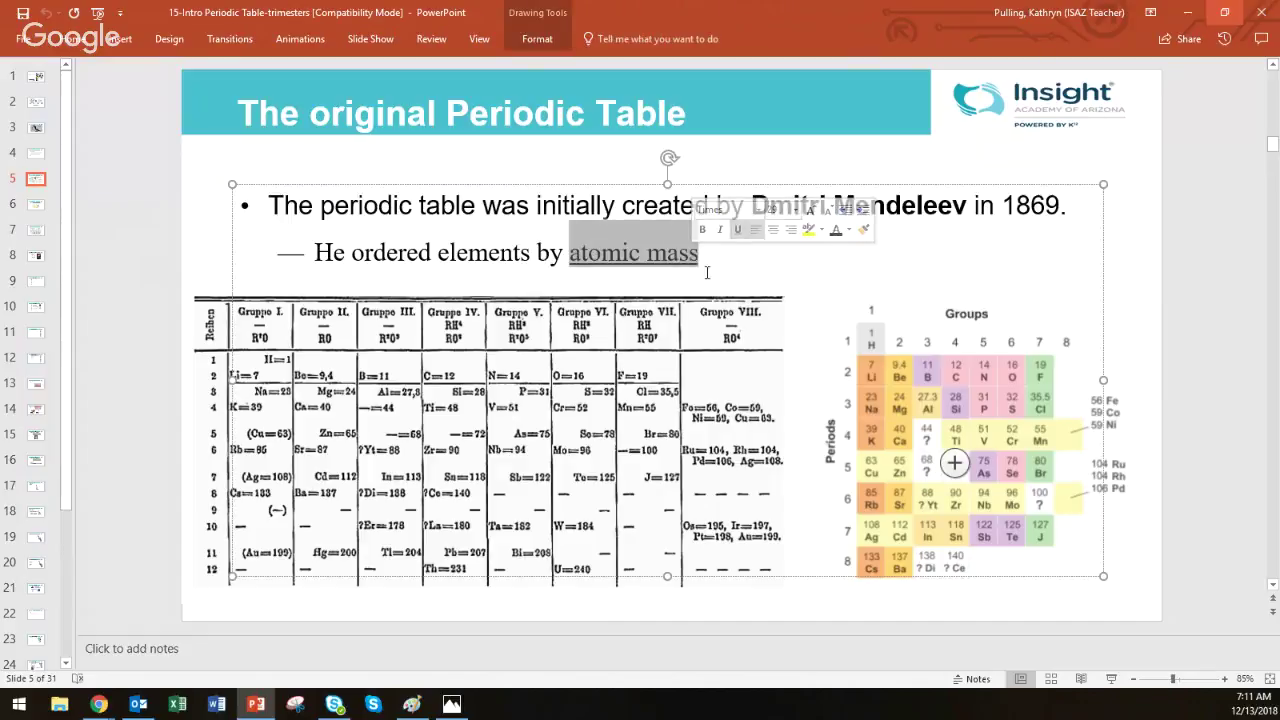
{"action": "left_click", "coordinate": [765, 274]}
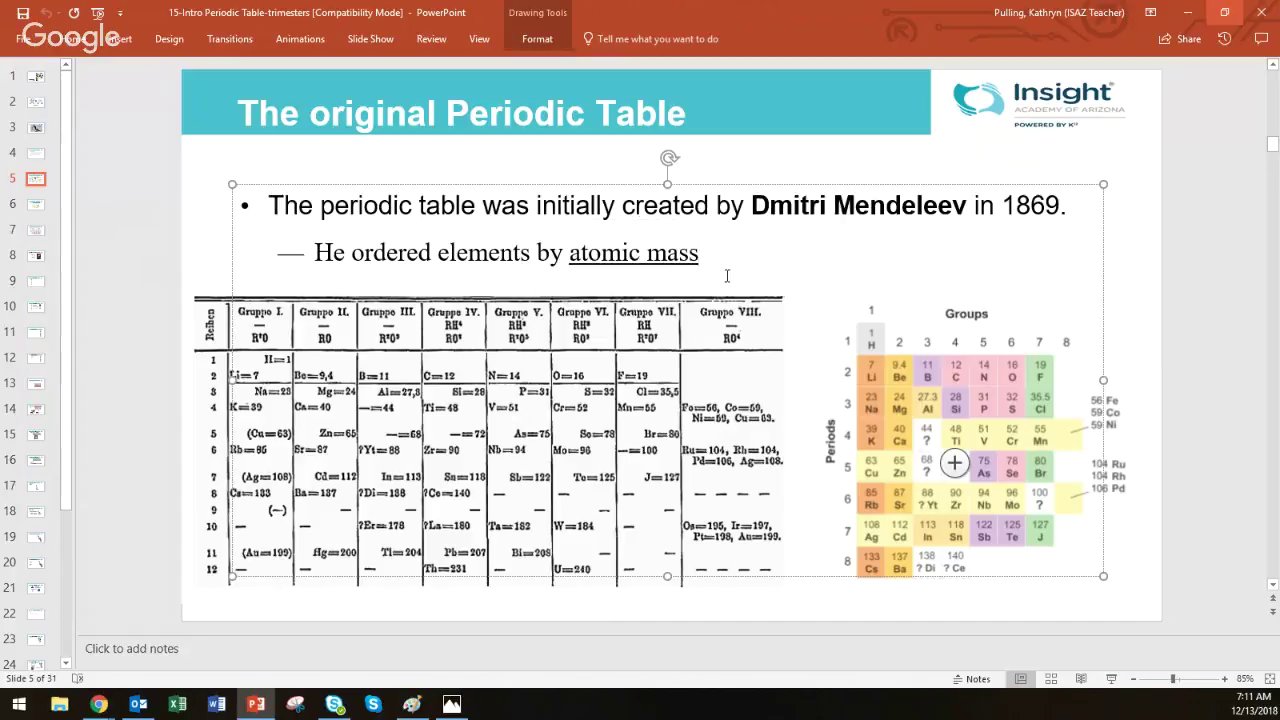
Step: Display slide 6, which explains Periodic Law ordering by atomic number
{"action": "left_click", "coordinate": [34, 205]}
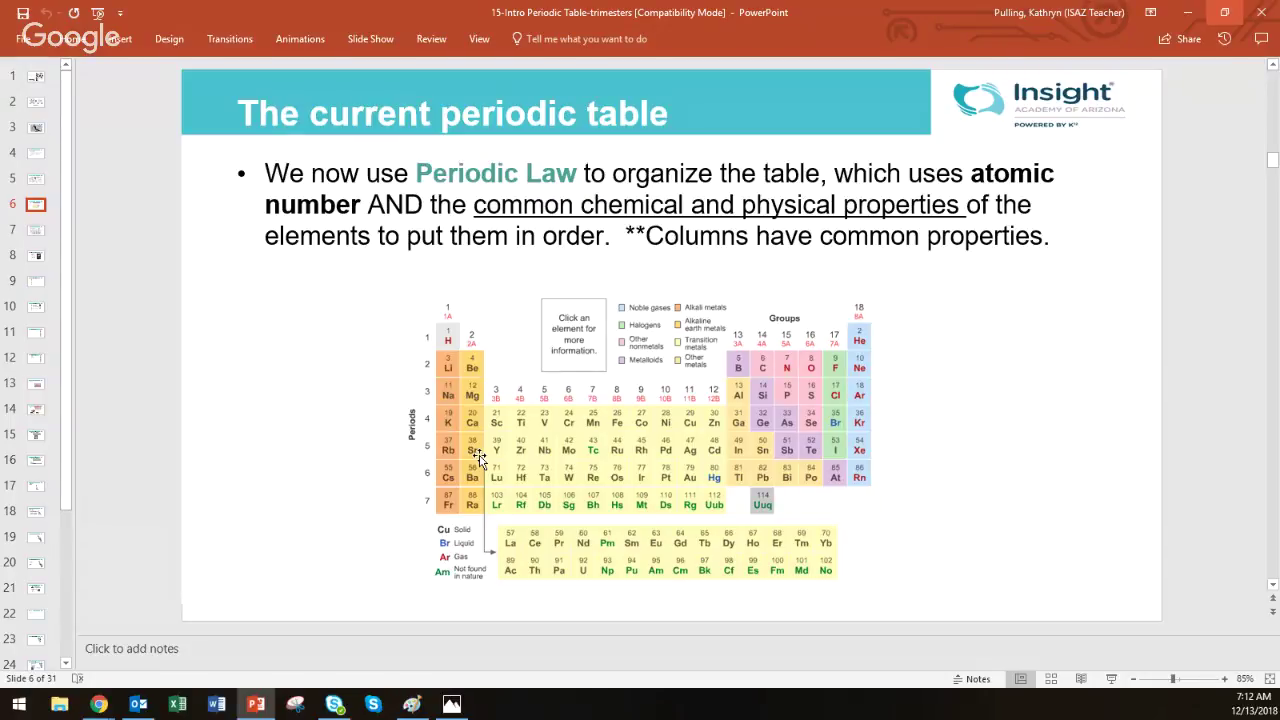
Step: Display slide 7 with the blank NOVA elements chart and category checkboxes
{"action": "left_click", "coordinate": [36, 232]}
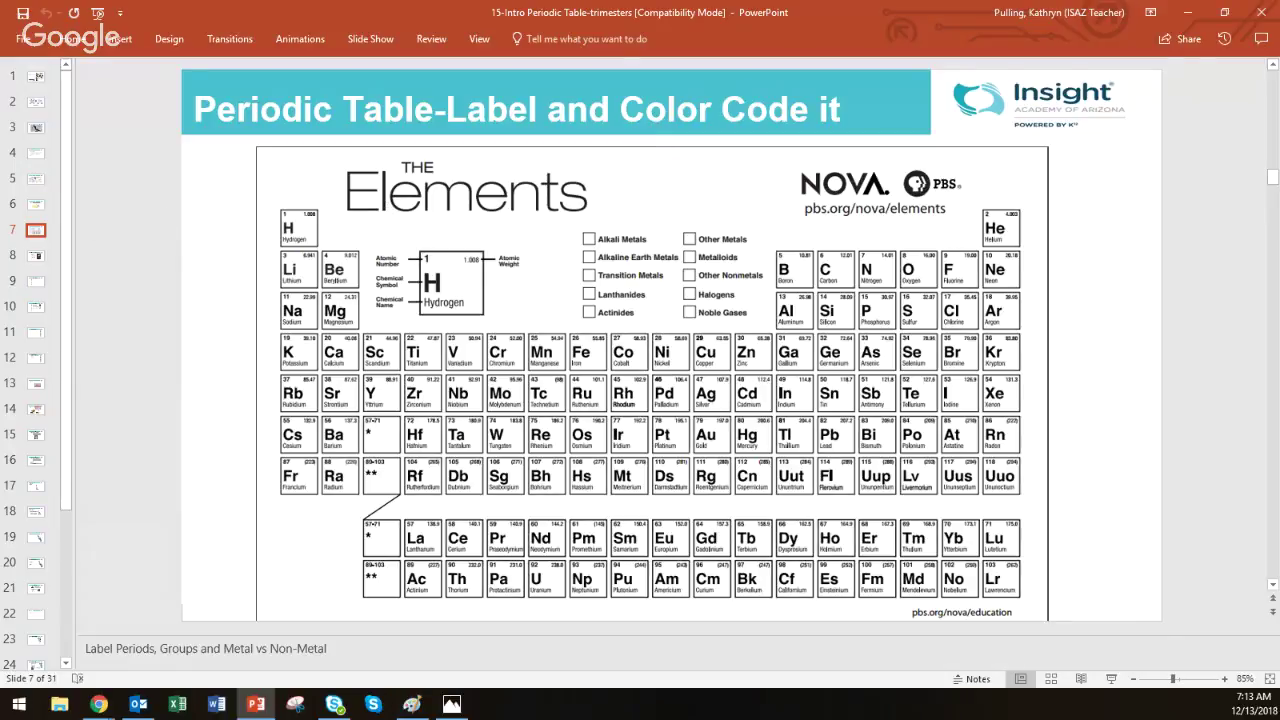
Step: Bring up the blank periodic table picture in Paint and adjust the view
{"action": "left_click", "coordinate": [412, 707]}
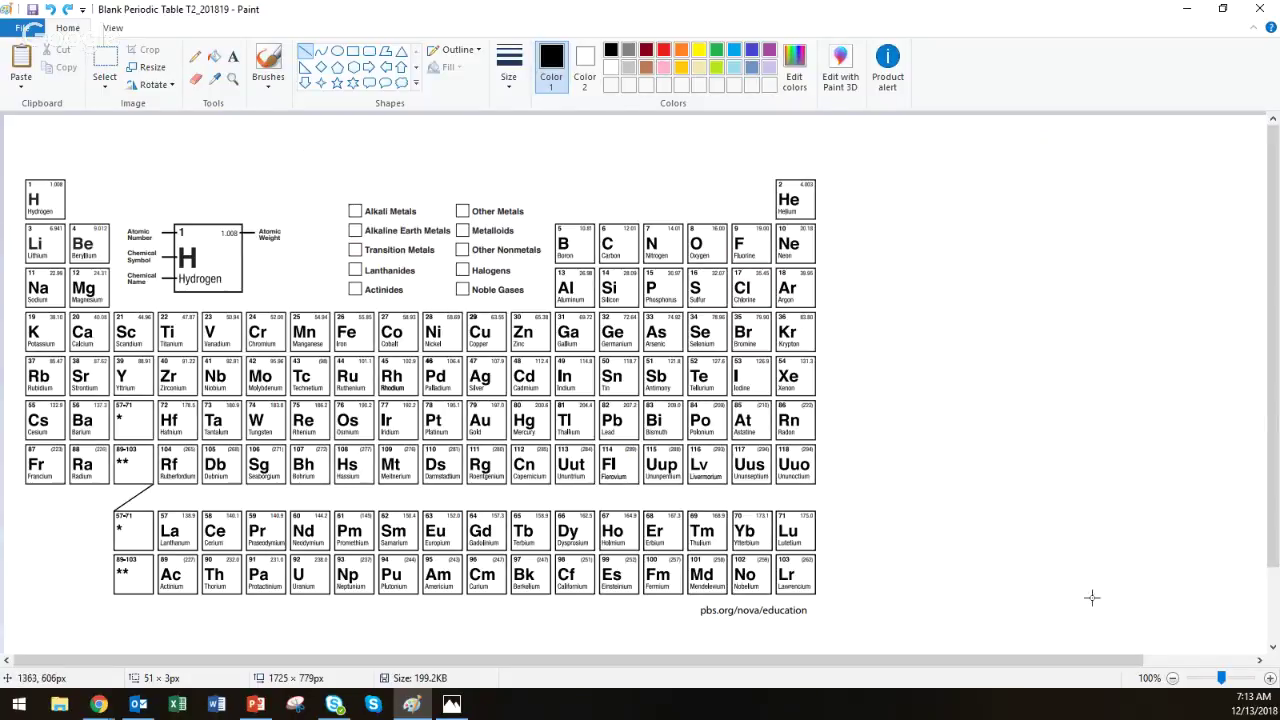
{"action": "left_click_drag", "start_coordinate": [1095, 668], "coordinate": [1210, 668]}
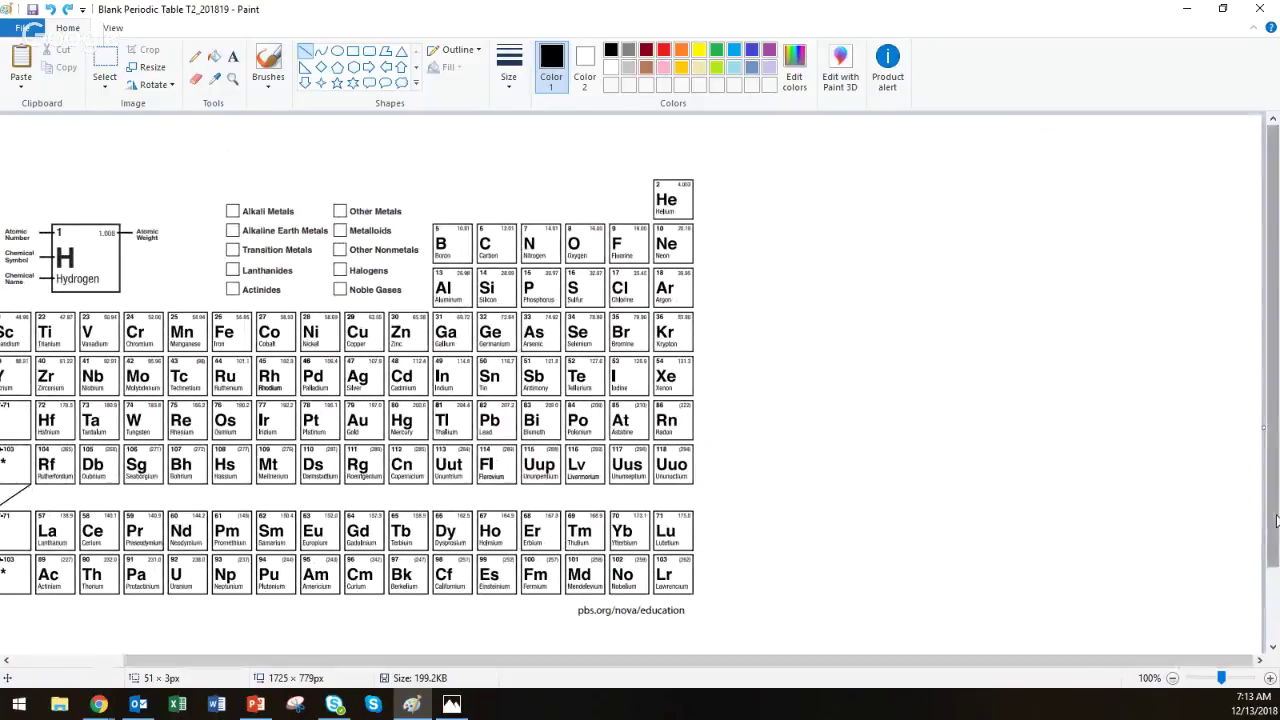
{"action": "scroll", "coordinate": [1272, 380], "scroll_direction": "down", "scroll_amount": 2}
{"action": "scroll", "coordinate": [1060, 517], "scroll_direction": "up", "scroll_amount": 2}
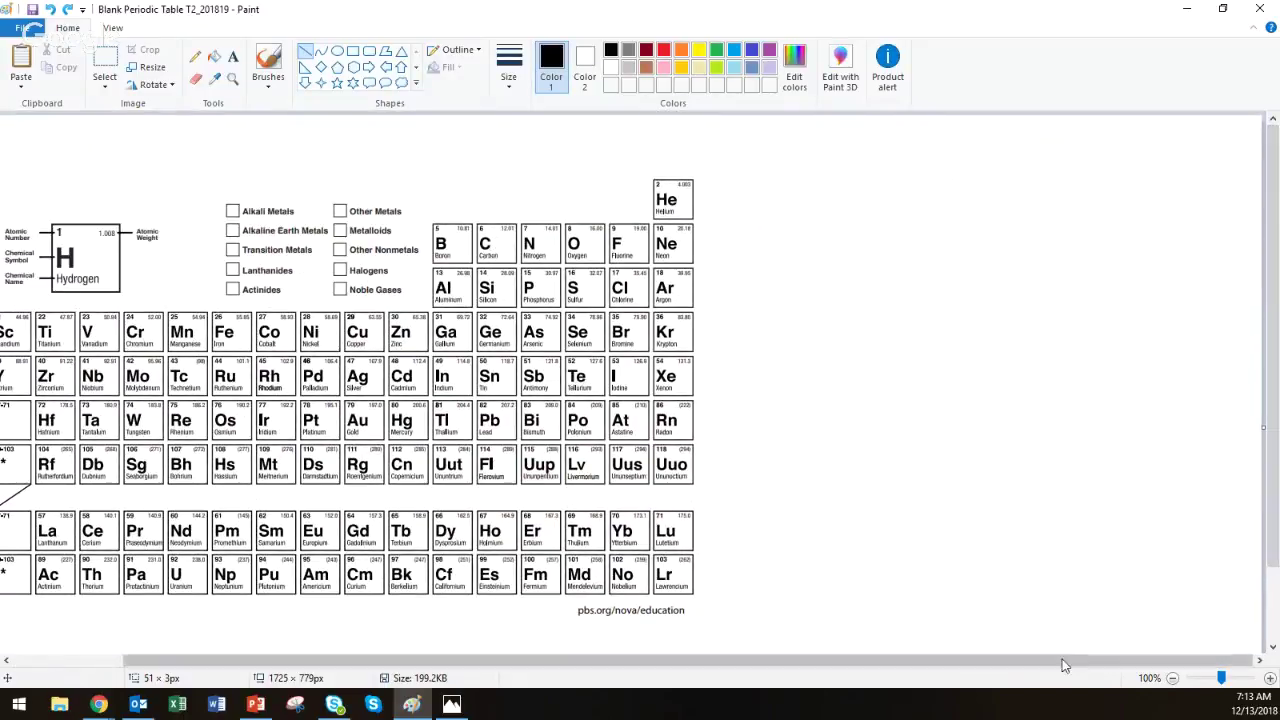
{"action": "left_click_drag", "start_coordinate": [1063, 663], "coordinate": [945, 663]}
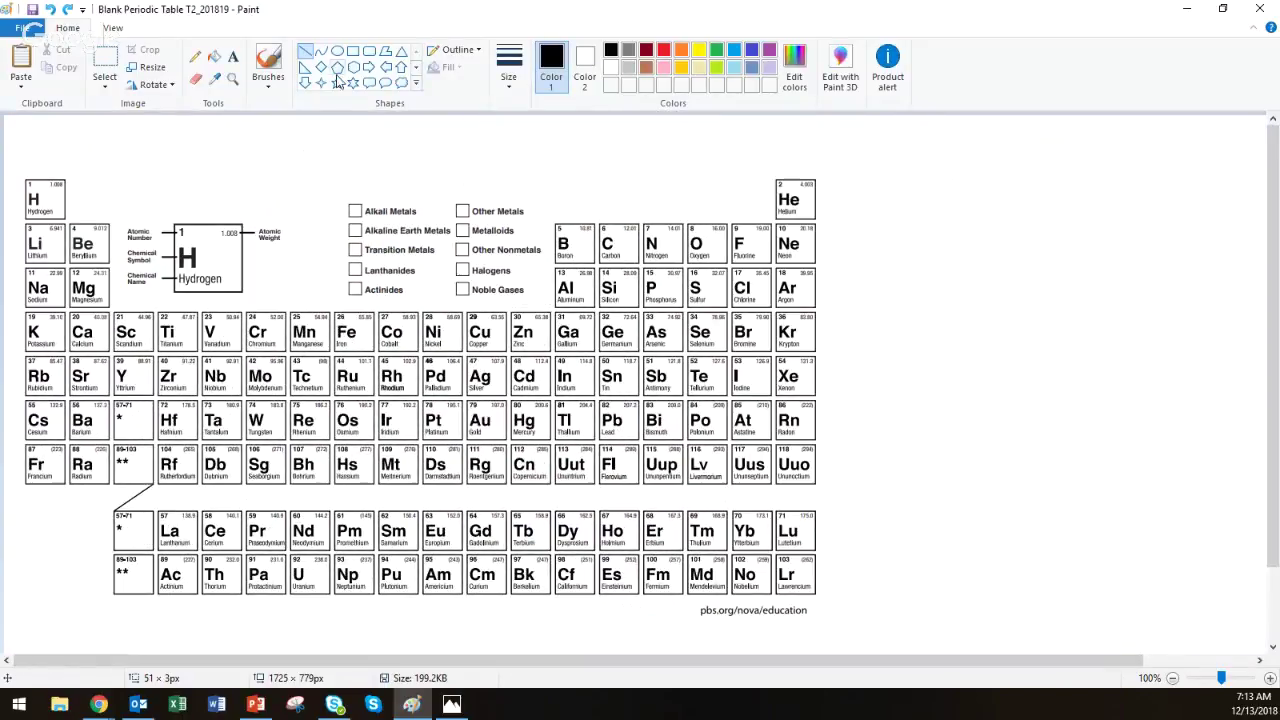
Step: Add a top-right note with bold 'Periodic Law:' followed by its definition about ordering by atomic number
{"action": "left_click", "coordinate": [232, 57]}
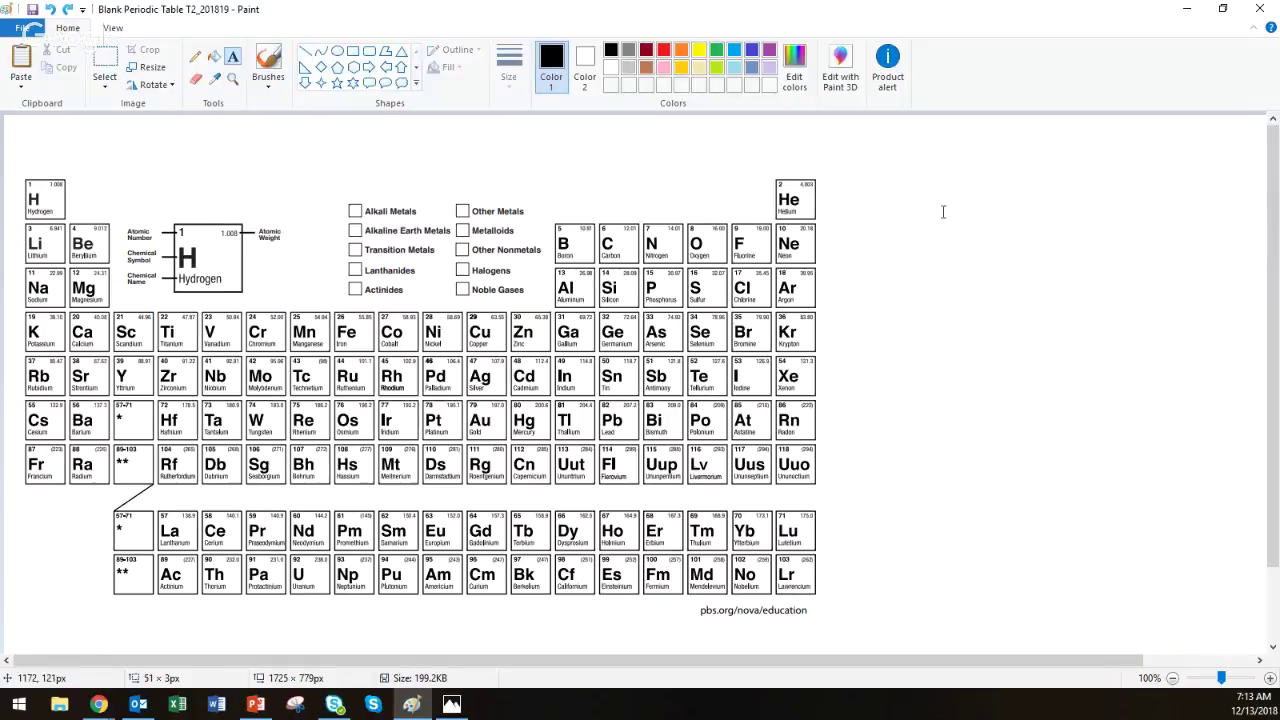
{"action": "left_click", "coordinate": [858, 140]}
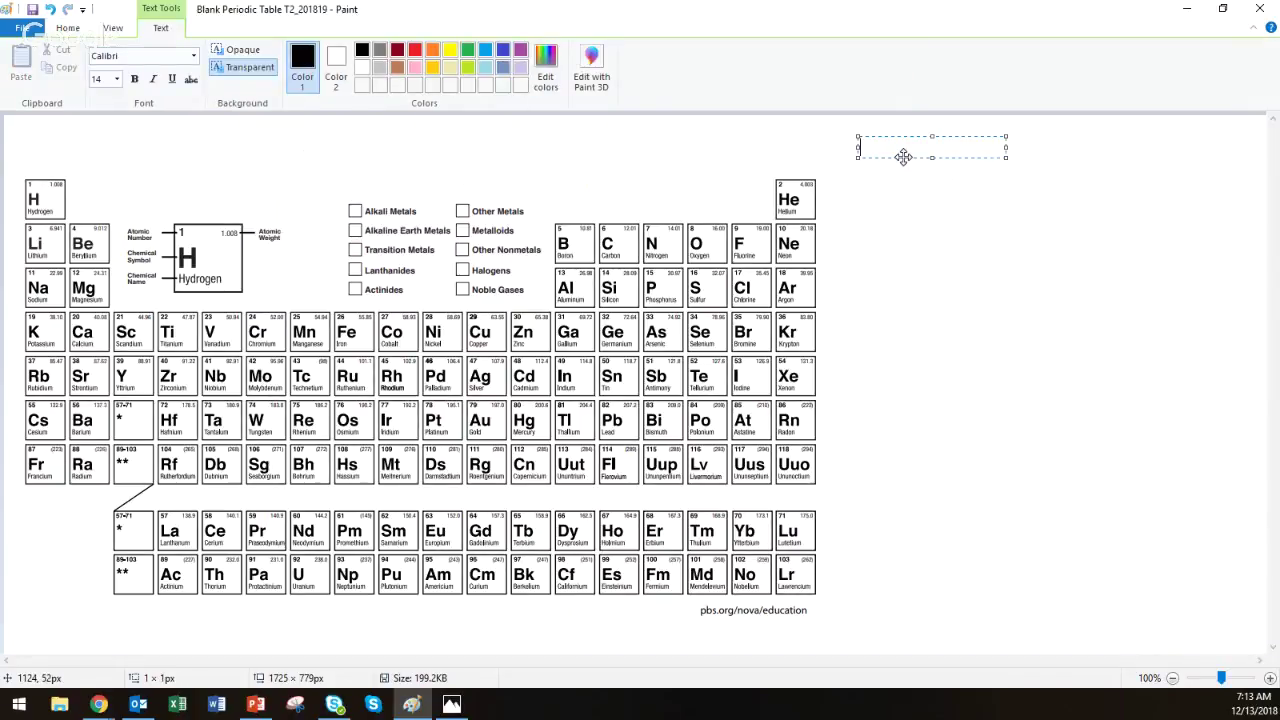
{"action": "type", "text": "Periodic Law"}
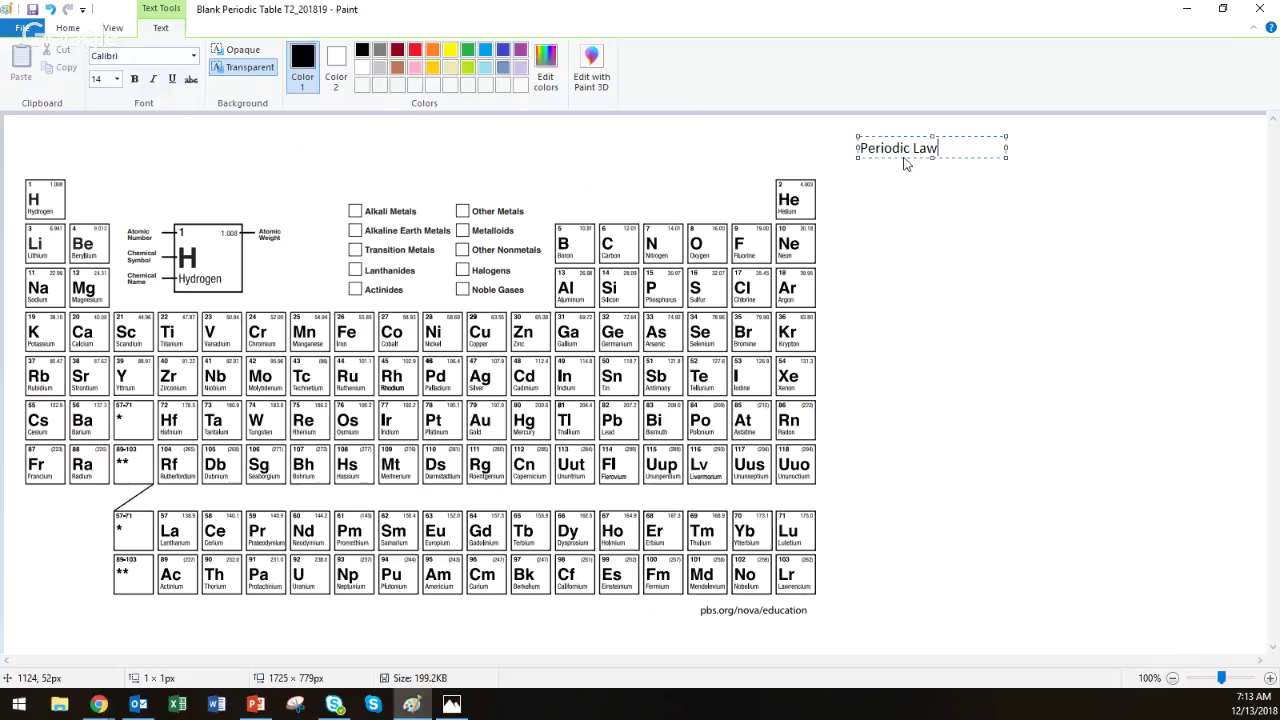
{"action": "type", "text": ":"}
{"action": "key", "text": "Left"}
{"action": "key", "text": "shift+Left"}
{"action": "key", "text": "shift+Left"}
{"action": "key", "text": "shift+Left"}
{"action": "key", "text": "shift+Left"}
{"action": "key", "text": "shift+Left"}
{"action": "key", "text": "shift+Left"}
{"action": "key", "text": "shift+Left"}
{"action": "key", "text": "shift+Left"}
{"action": "key", "text": "shift+Left"}
{"action": "key", "text": "shift+Left"}
{"action": "key", "text": "shift+Left"}
{"action": "key", "text": "shift+Left"}
{"action": "key", "text": "shift+Left"}
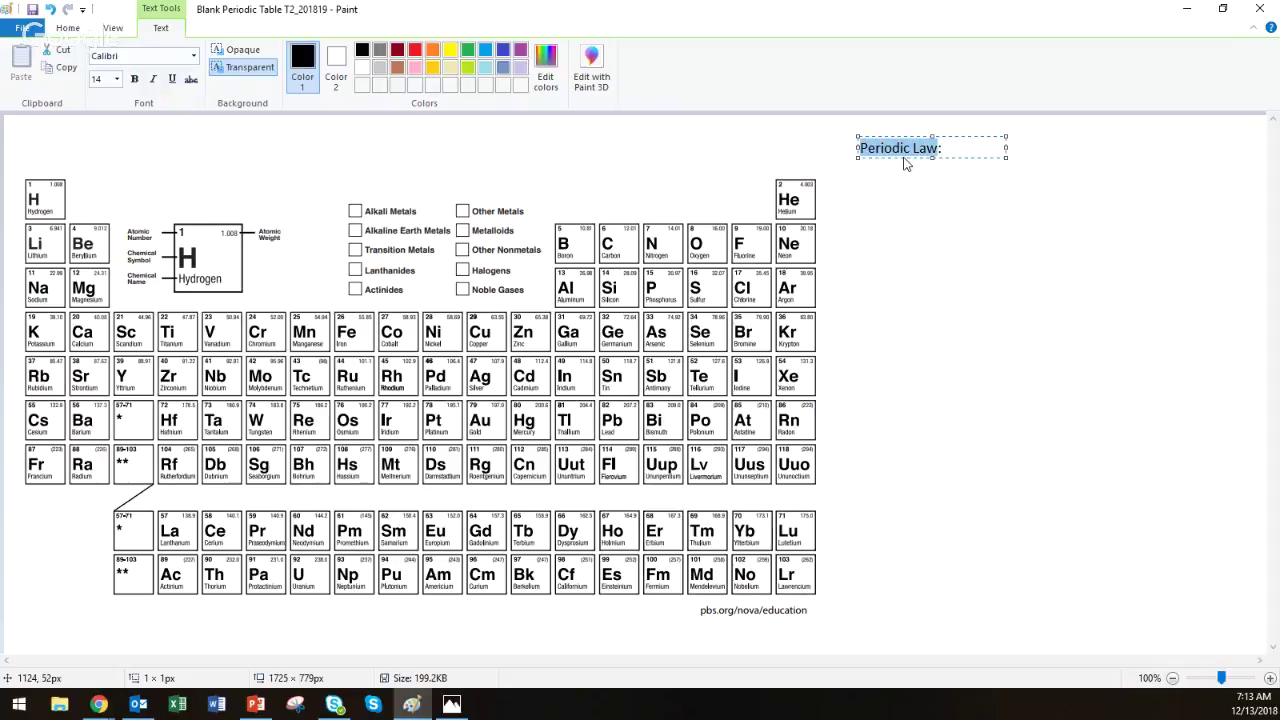
{"action": "key", "text": "ctrl+b"}
{"action": "key", "text": "End"}
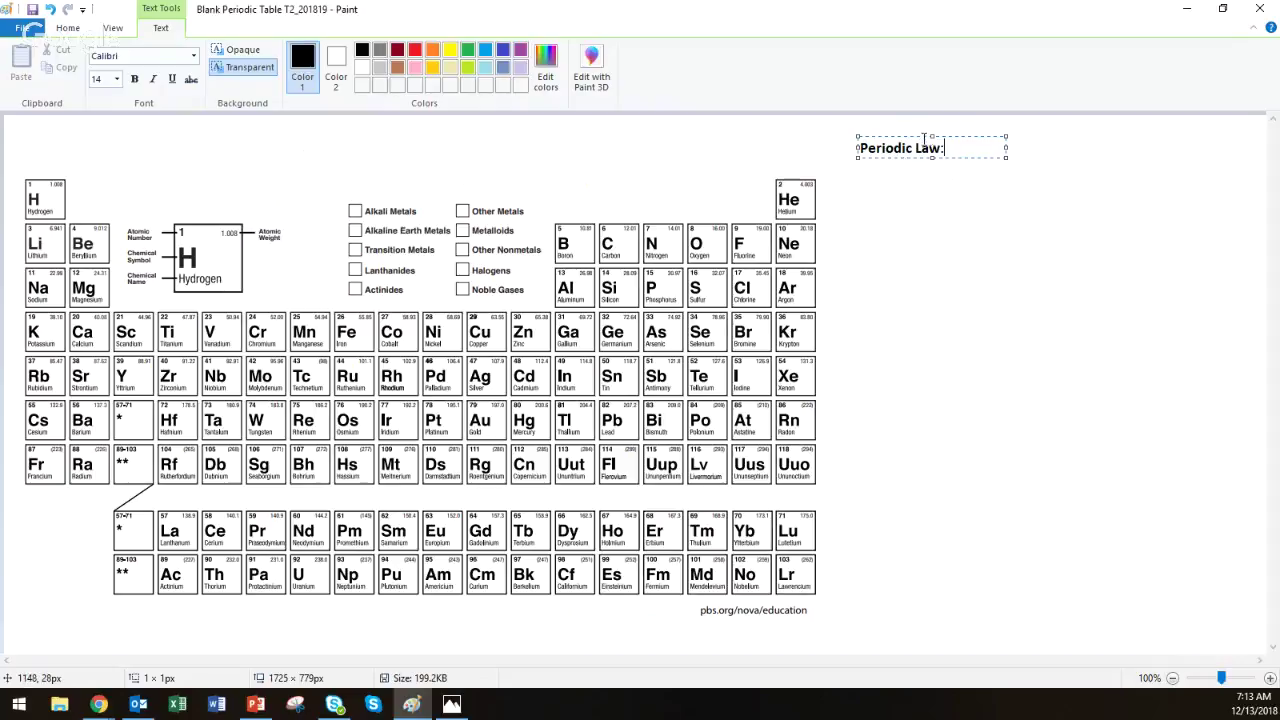
{"action": "left_click_drag", "start_coordinate": [957, 137], "coordinate": [1236, 134]}
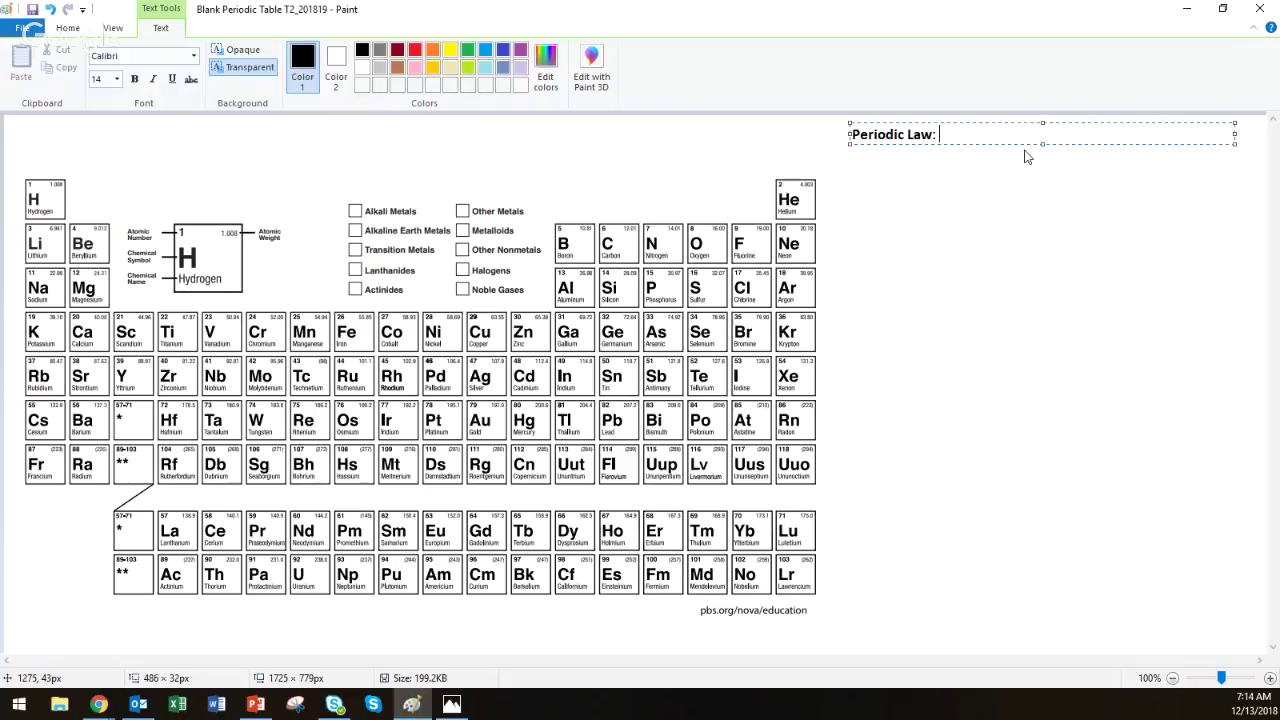
{"action": "type", "text": "The organization that we use on the periodic"}
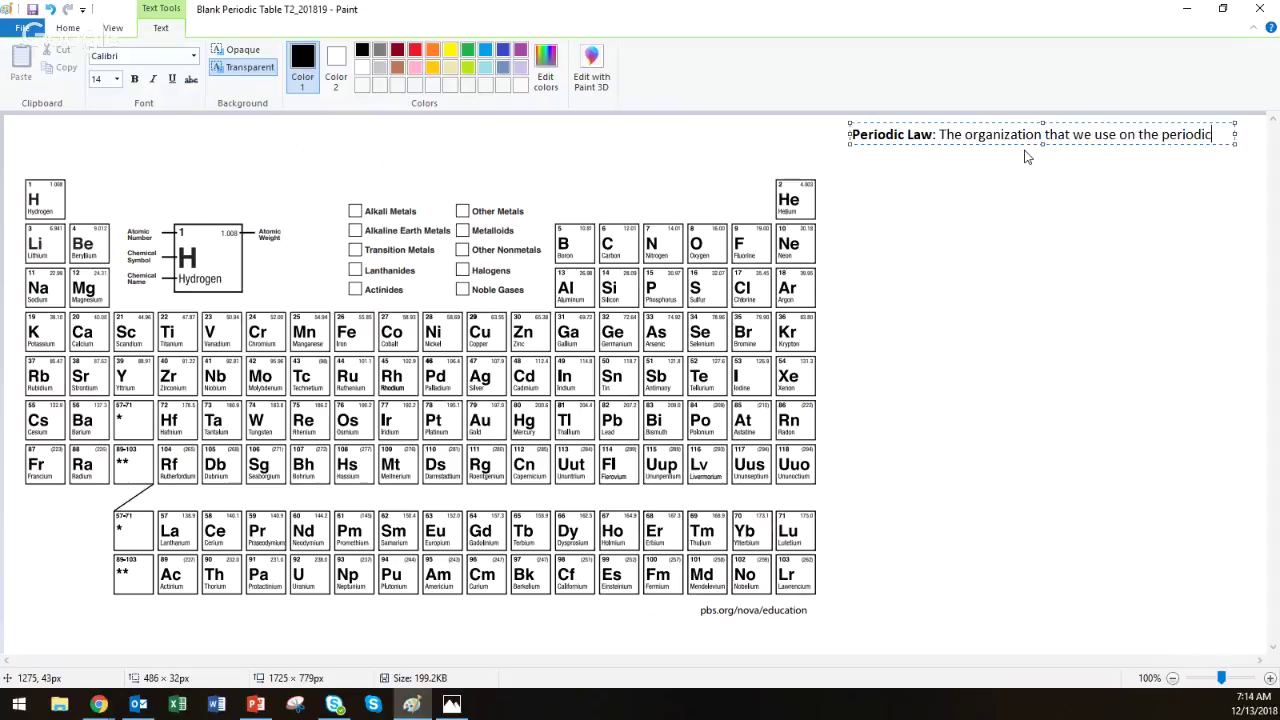
{"action": "type", "text": " table. We order by atomic number and repeating "}
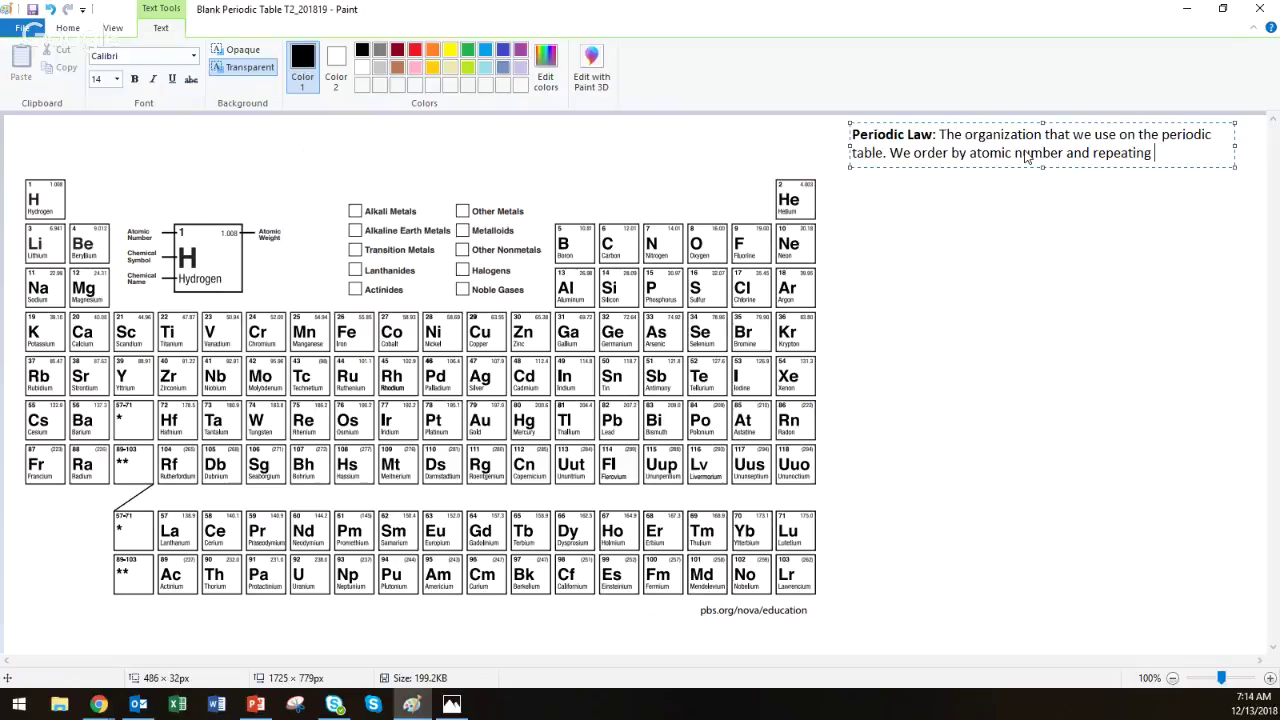
{"action": "type", "text": "chemical and phy"}
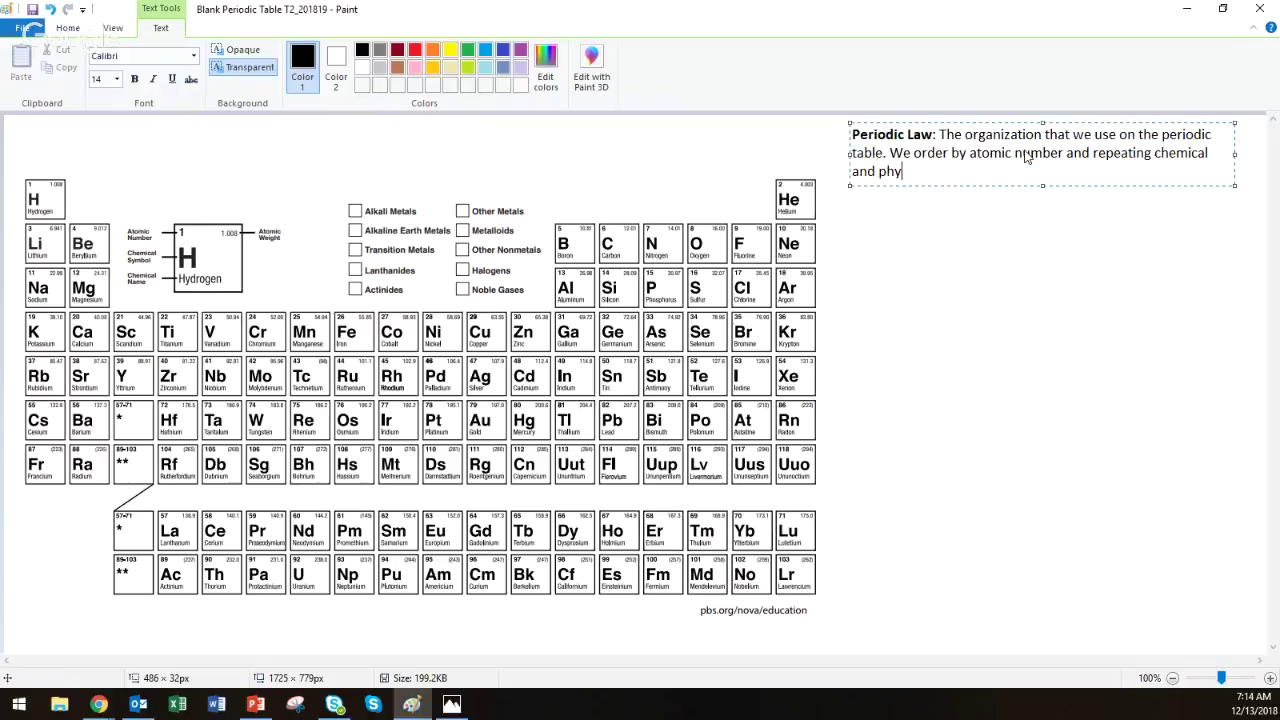
{"action": "type", "text": "sical properties.  ***Columns have si"}
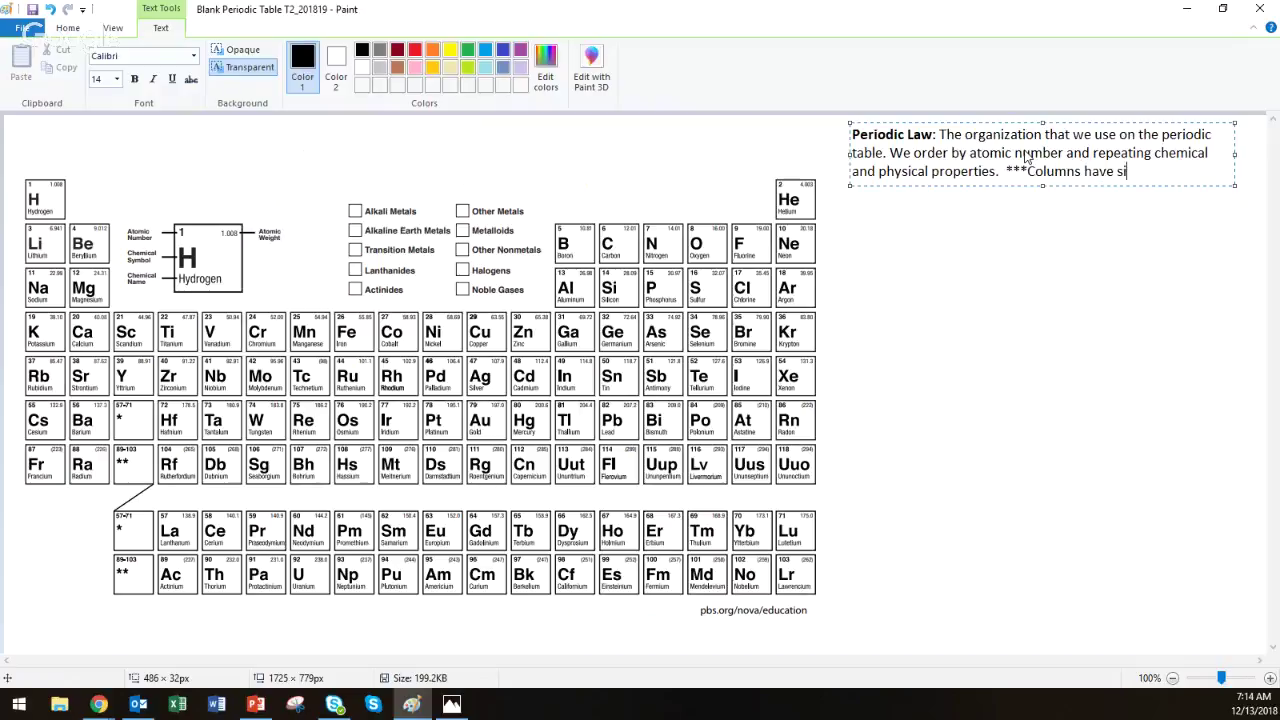
{"action": "type", "text": "milar properties."}
Step: Start a note below the definition reading 'Group: Columns' with 'Group' in bold
{"action": "left_click", "coordinate": [852, 204]}
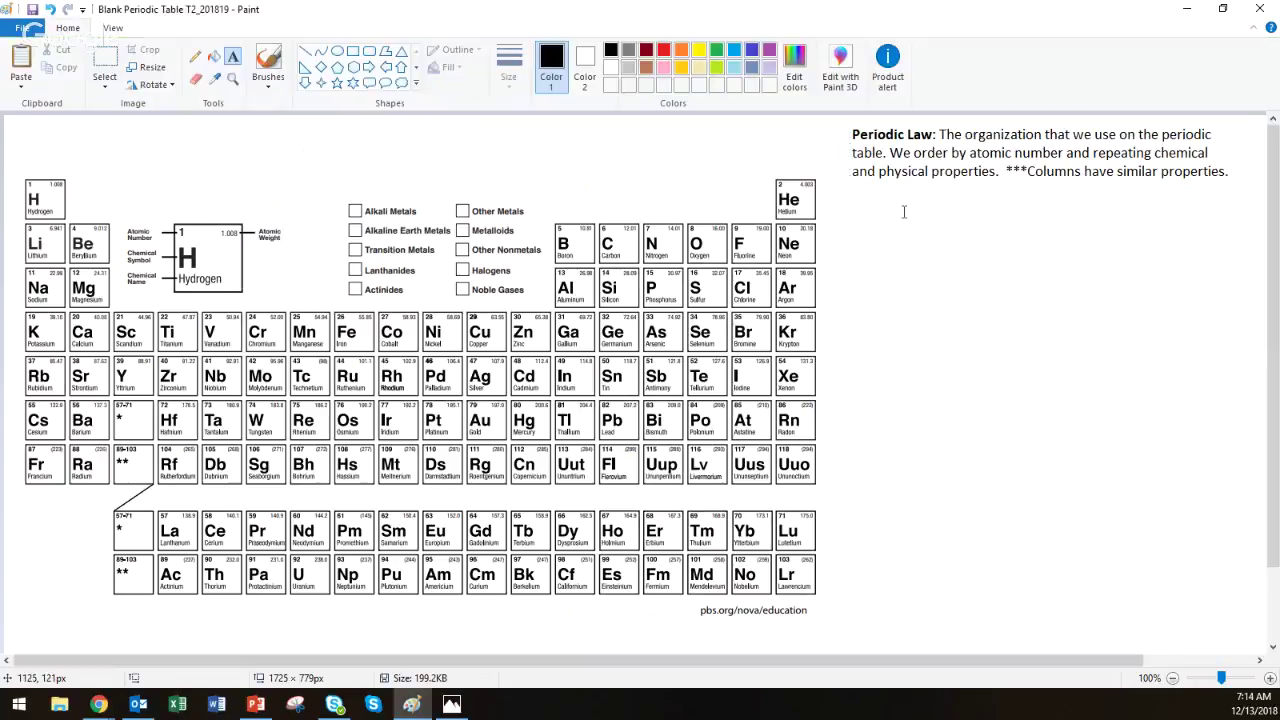
{"action": "left_click", "coordinate": [853, 203]}
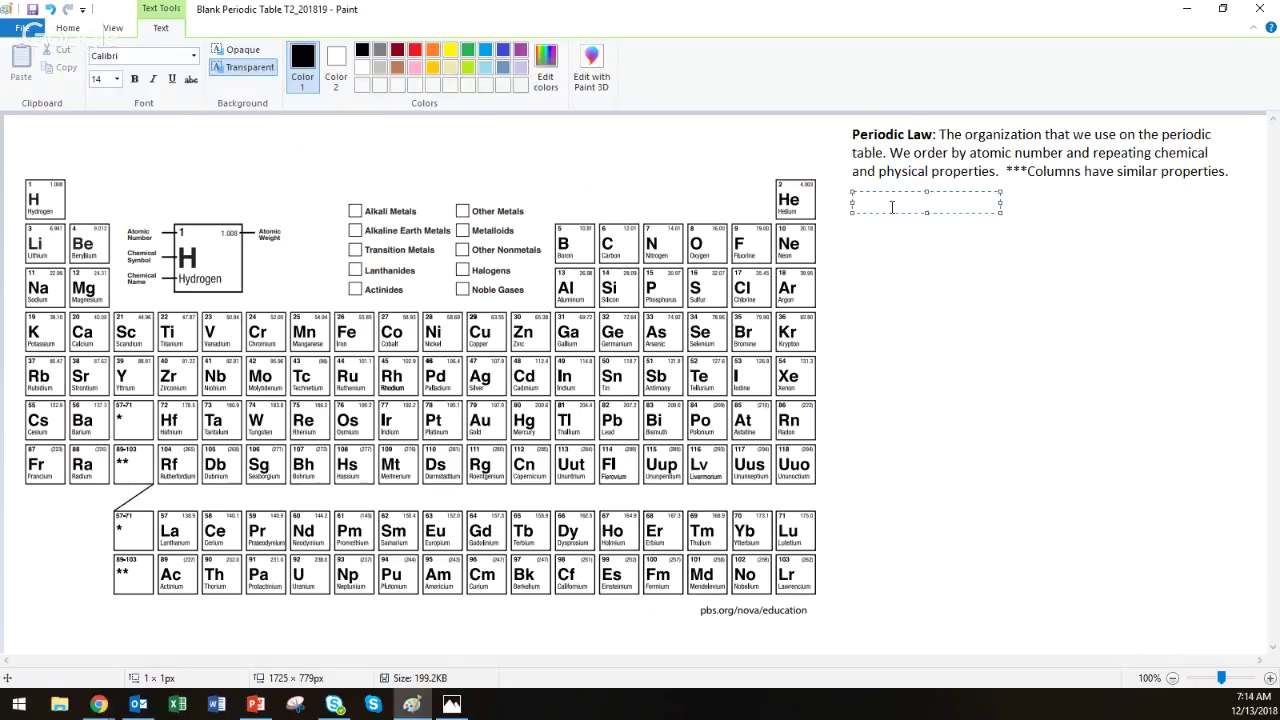
{"action": "type", "text": "Group:"}
{"action": "key", "text": "shift+Left"}
{"action": "key", "text": "shift+Left"}
{"action": "key", "text": "shift+Left"}
{"action": "key", "text": "shift+Left"}
{"action": "key", "text": "shift+Left"}
{"action": "key", "text": "shift+Left"}
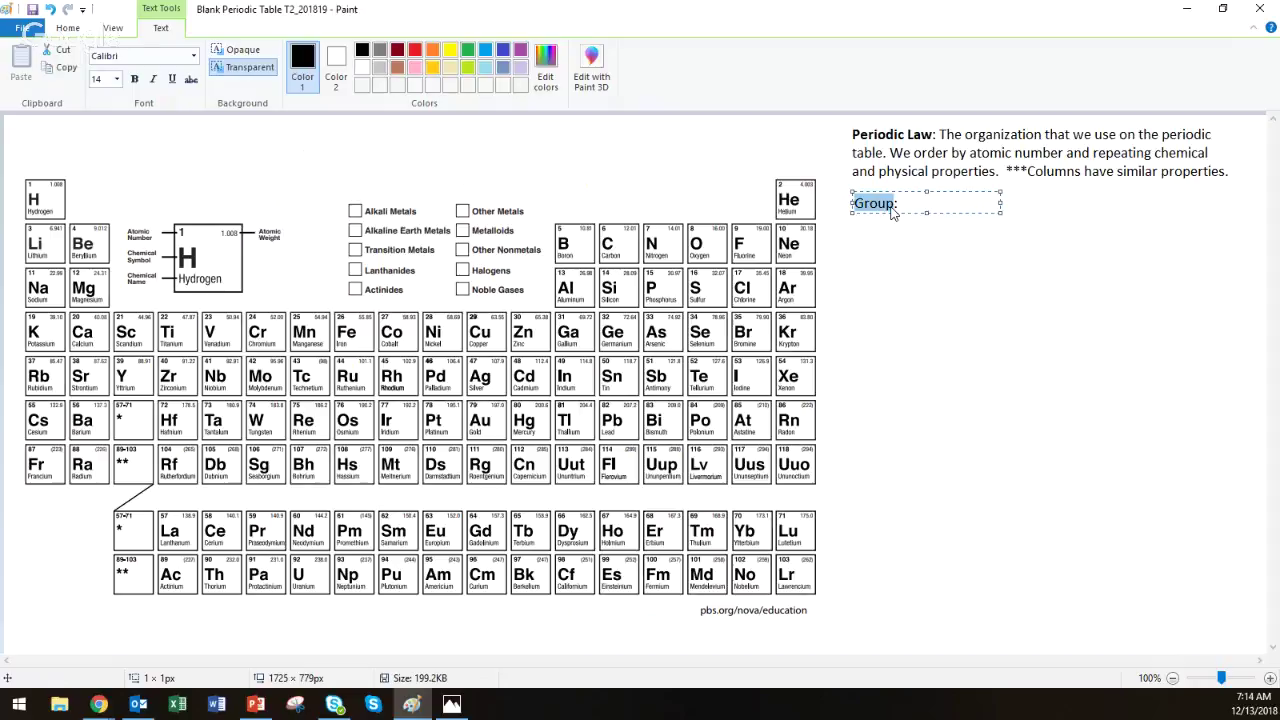
{"action": "key", "text": "ctrl+b"}
{"action": "key", "text": "End"}
{"action": "type", "text": "Columns"}
Step: Add a second line 'Period: Rows' with 'Period:' in bold
{"action": "key", "text": "Return"}
{"action": "type", "text": "Periods"}
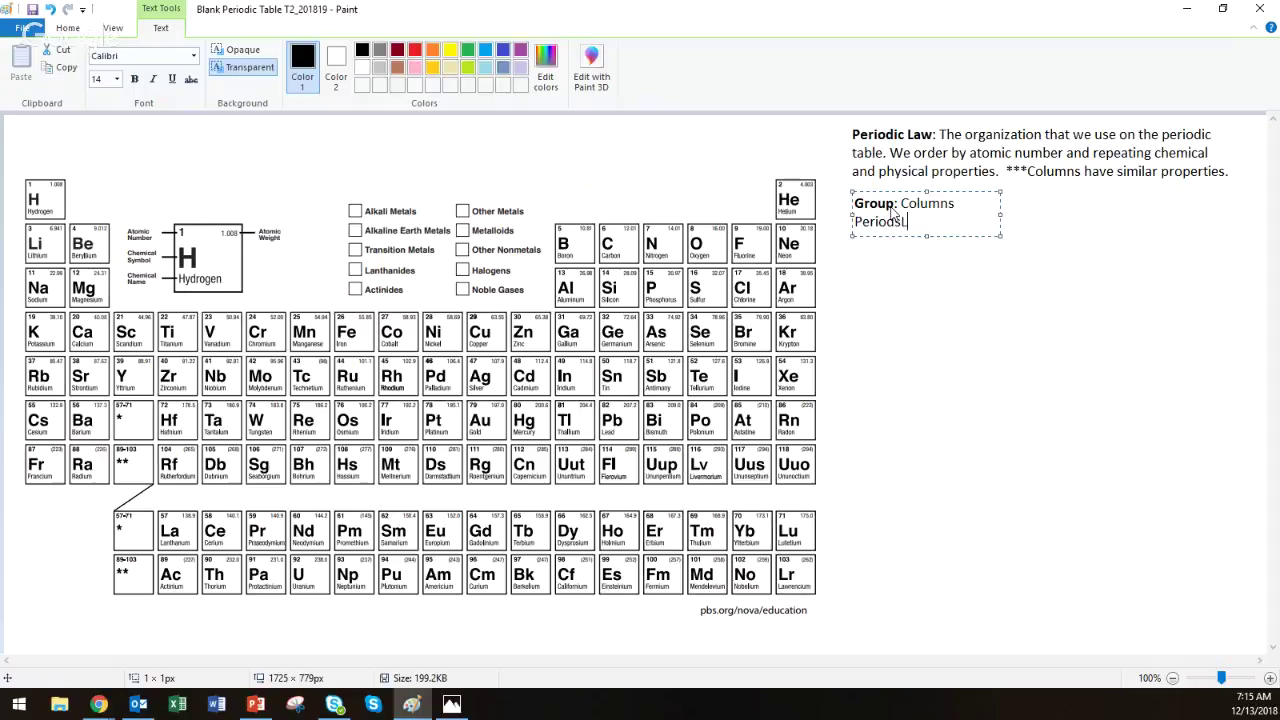
{"action": "key", "text": "BackSpace"}
{"action": "type", "text": ":"}
{"action": "key", "text": "shift+Left"}
{"action": "key", "text": "shift+Left"}
{"action": "key", "text": "shift+Left"}
{"action": "key", "text": "shift+Left"}
{"action": "key", "text": "shift+Left"}
{"action": "key", "text": "shift+Left"}
{"action": "key", "text": "shift+Left"}
{"action": "key", "text": "ctrl+b"}
{"action": "key", "text": "Right"}
{"action": "type", "text": "Rows"}
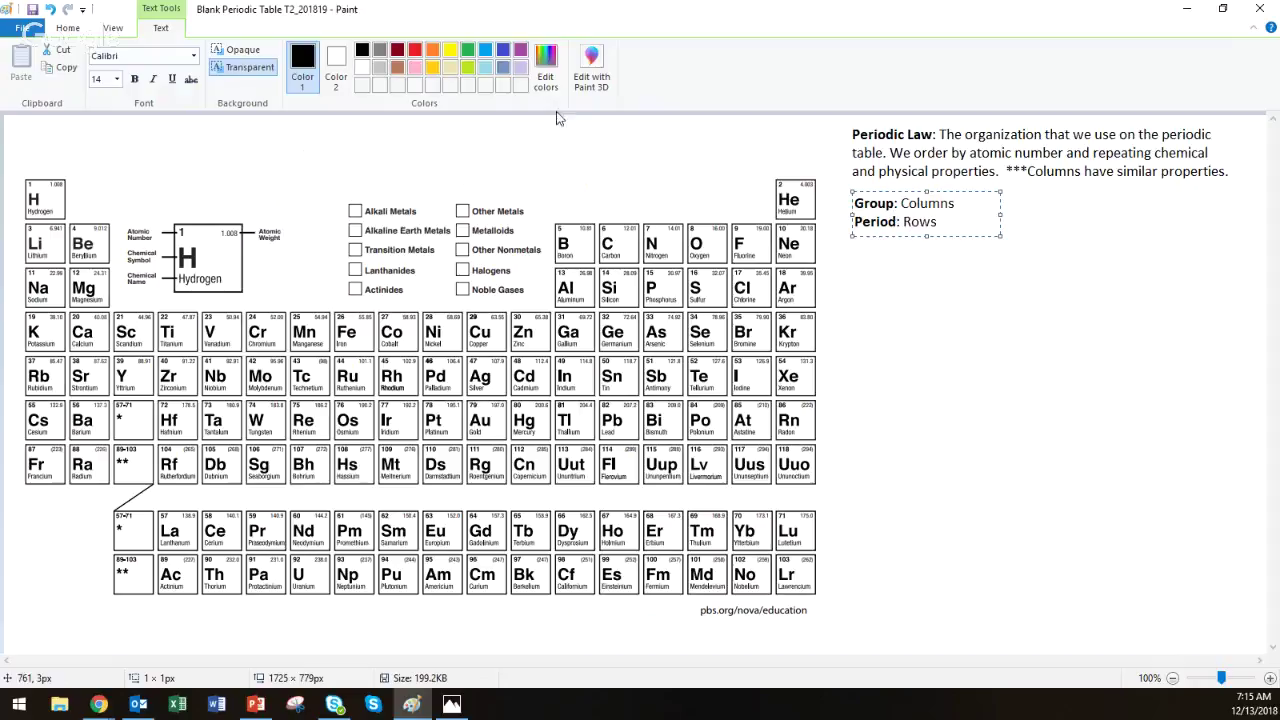
Step: Label group numbers 1 through 10 above the H, Be and transition-metal columns
{"action": "left_click", "coordinate": [30, 171]}
{"action": "left_click", "coordinate": [31, 171]}
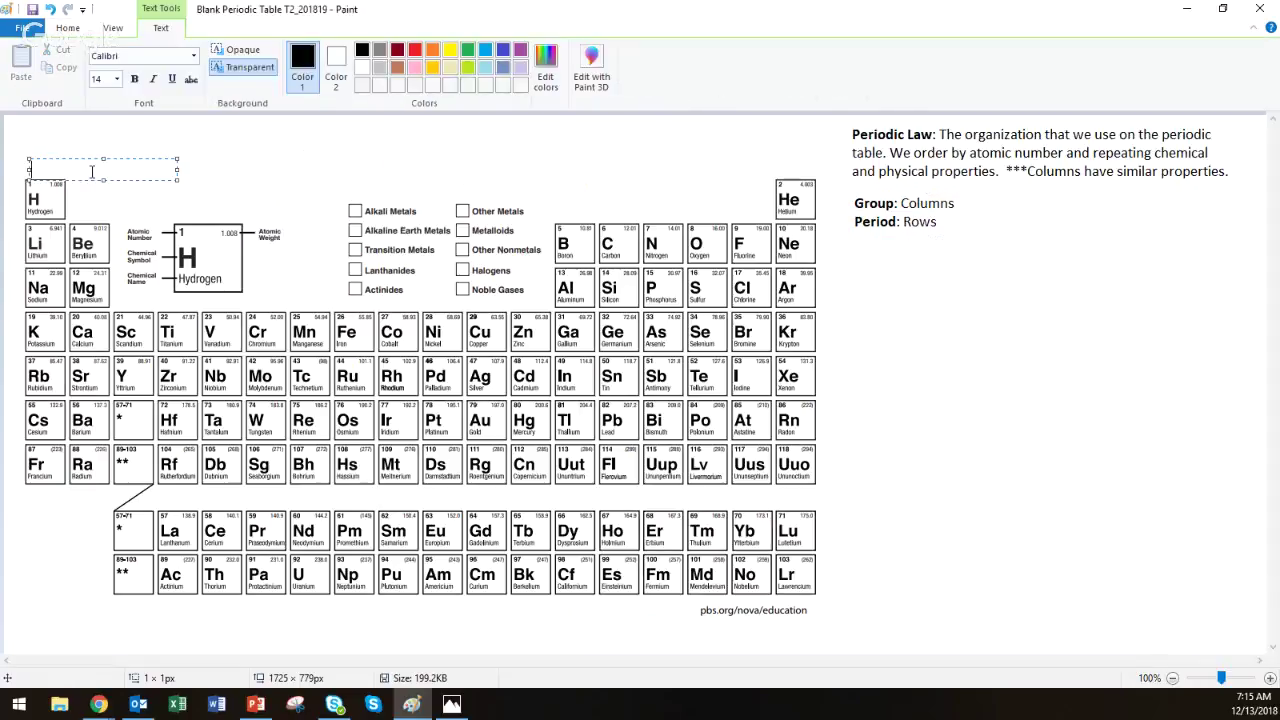
{"action": "type", "text": "1"}
{"action": "left_click", "coordinate": [74, 213]}
{"action": "left_click", "coordinate": [74, 213]}
{"action": "type", "text": "2"}
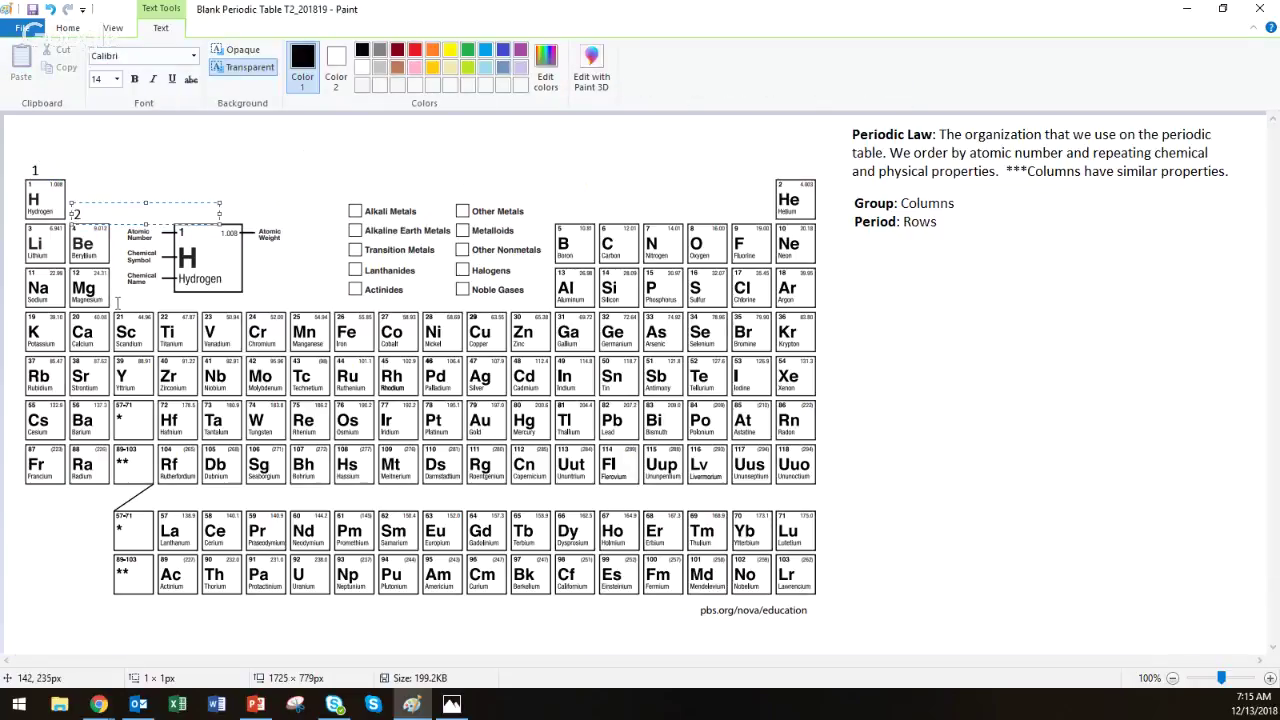
{"action": "left_click", "coordinate": [117, 302]}
{"action": "left_click", "coordinate": [117, 302]}
{"action": "type", "text": "3"}
{"action": "left_click", "coordinate": [167, 304]}
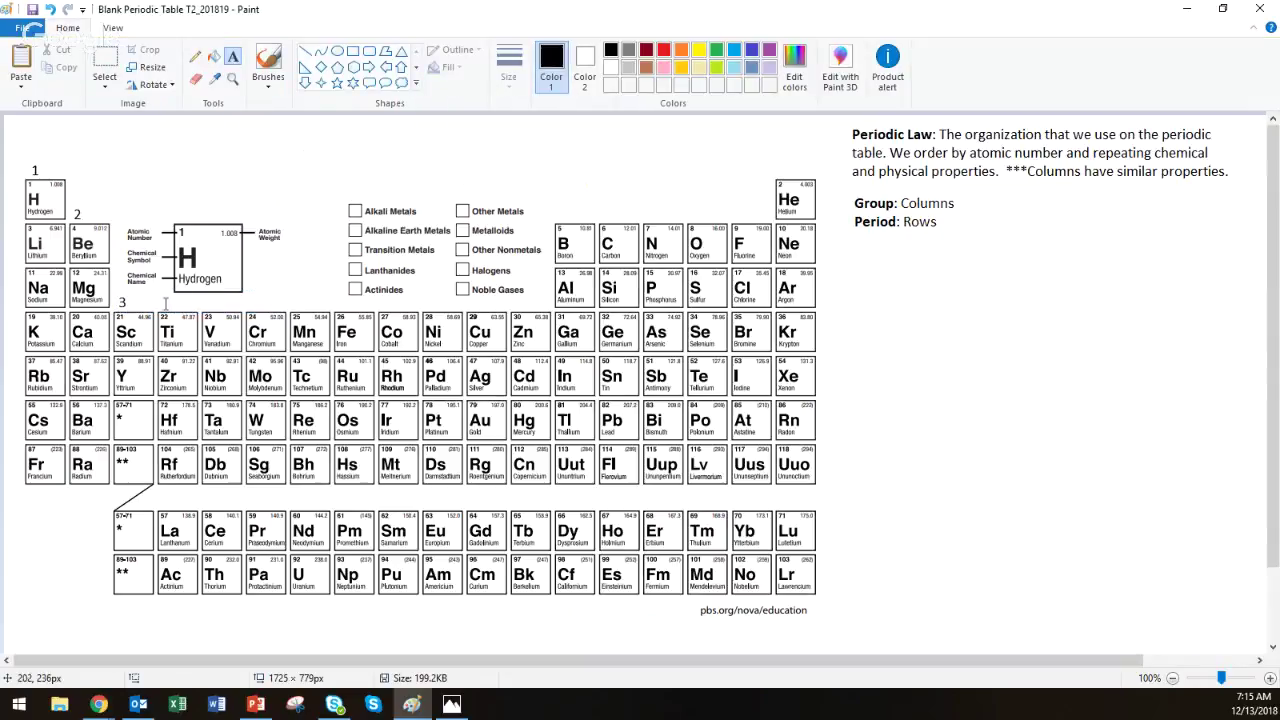
{"action": "left_click", "coordinate": [166, 304]}
{"action": "type", "text": "4"}
{"action": "left_click", "coordinate": [240, 262]}
{"action": "left_click", "coordinate": [208, 303]}
{"action": "type", "text": "5"}
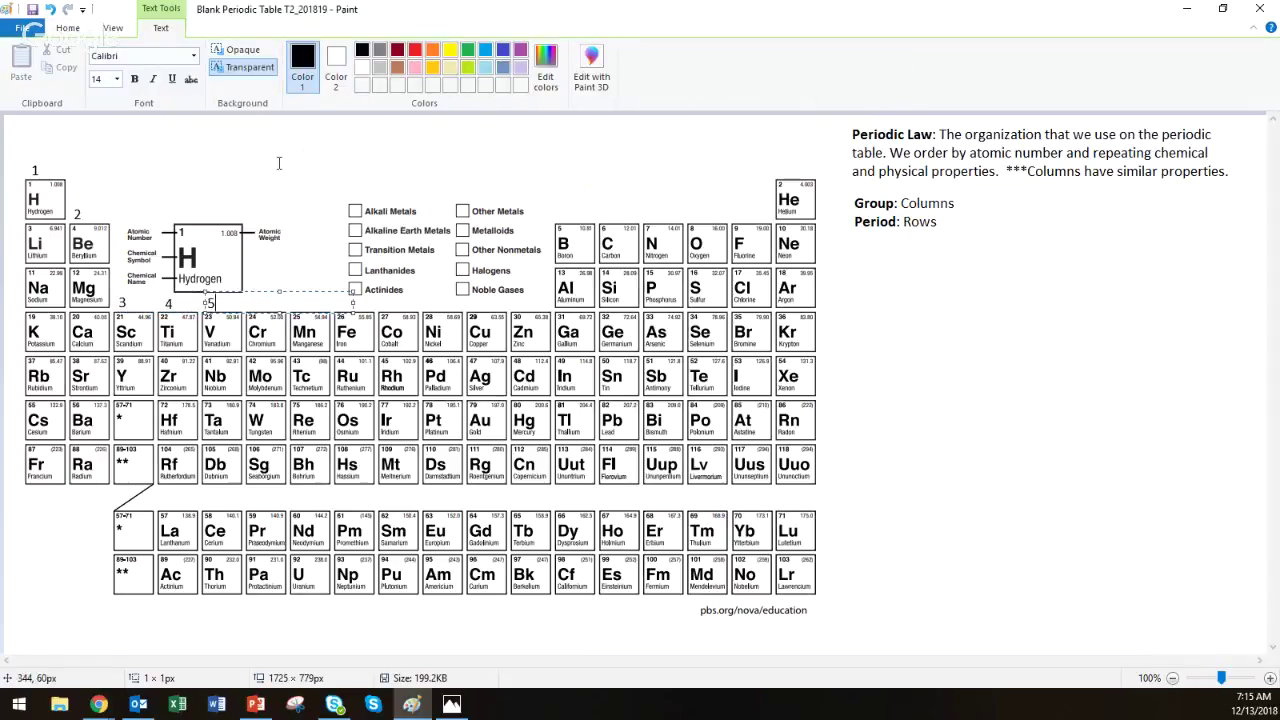
{"action": "left_click", "coordinate": [265, 296]}
{"action": "left_click", "coordinate": [251, 302]}
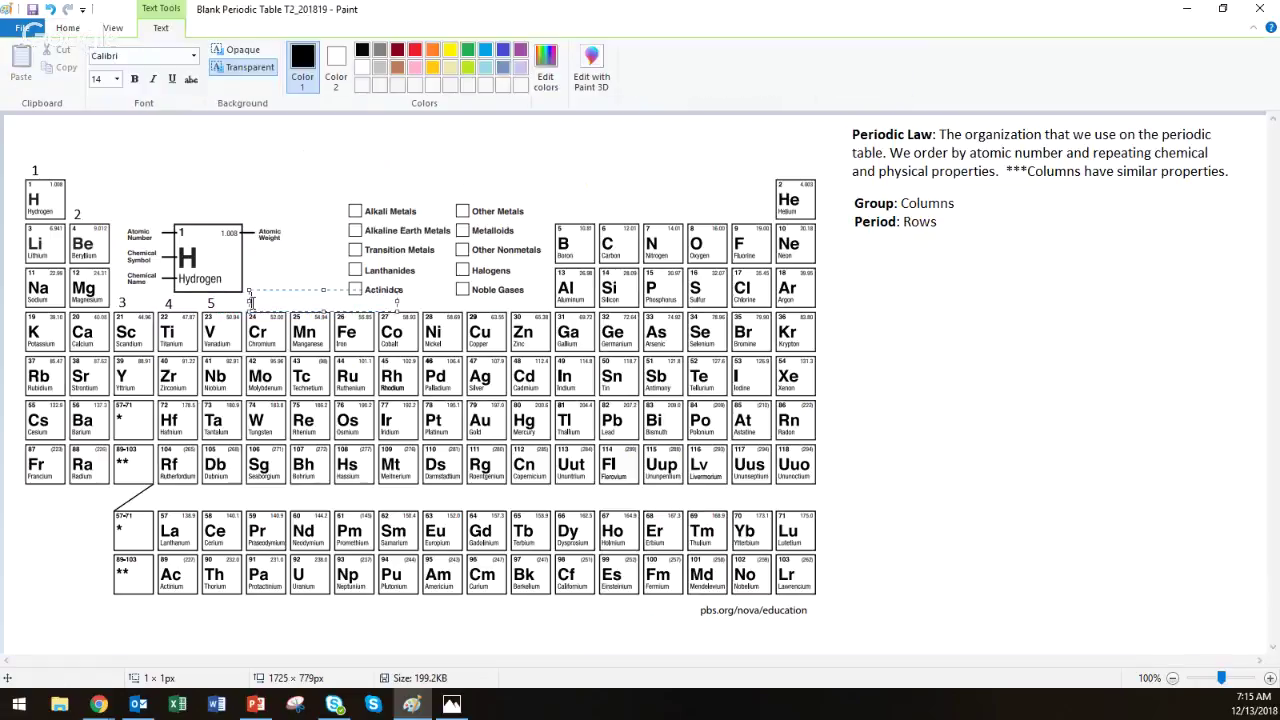
{"action": "type", "text": "6"}
{"action": "left_click", "coordinate": [332, 178]}
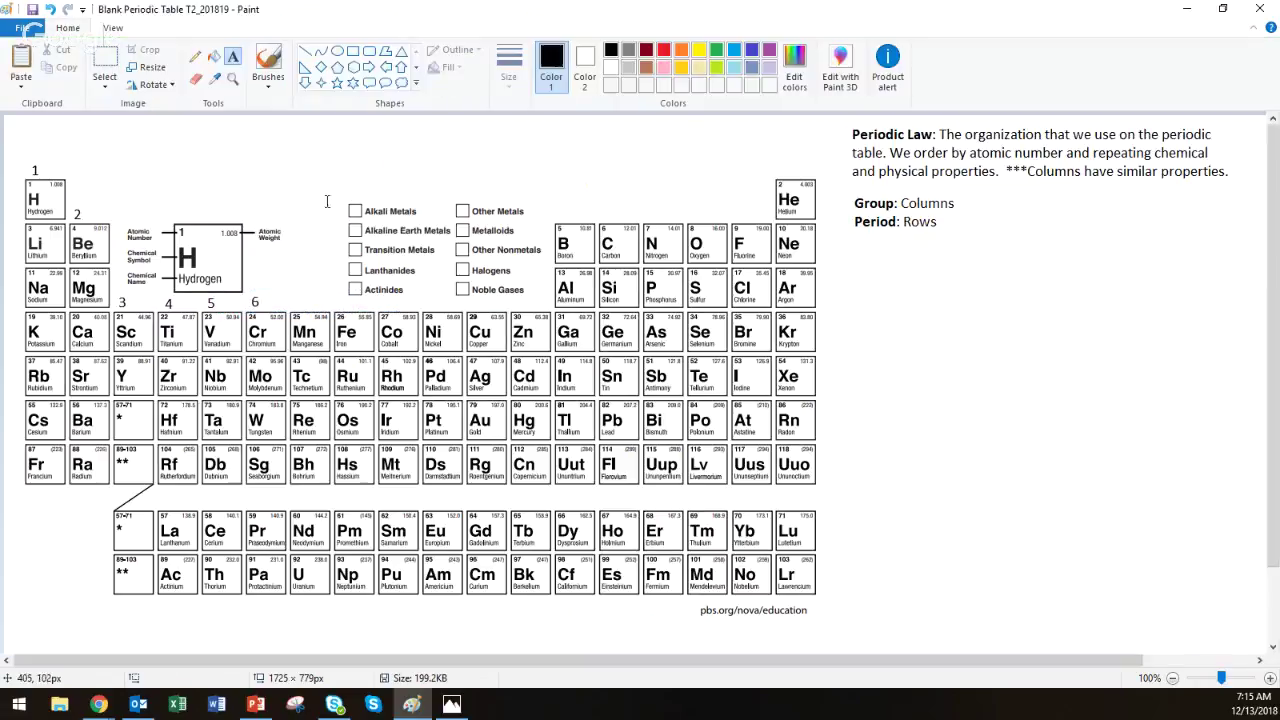
{"action": "left_click", "coordinate": [295, 291]}
{"action": "type", "text": "7"}
{"action": "left_click", "coordinate": [342, 297]}
{"action": "left_click", "coordinate": [342, 300]}
{"action": "type", "text": "8"}
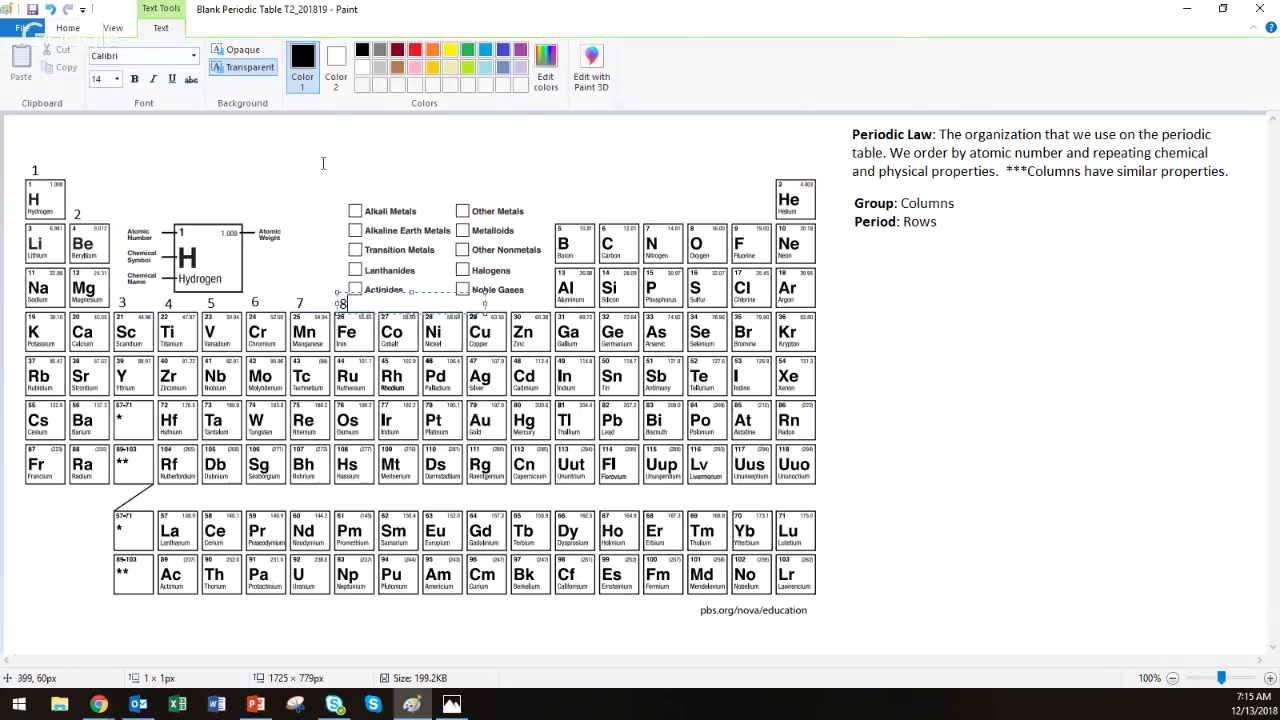
{"action": "left_click", "coordinate": [326, 170]}
{"action": "left_click", "coordinate": [383, 304]}
{"action": "type", "text": "9"}
{"action": "left_click", "coordinate": [405, 159]}
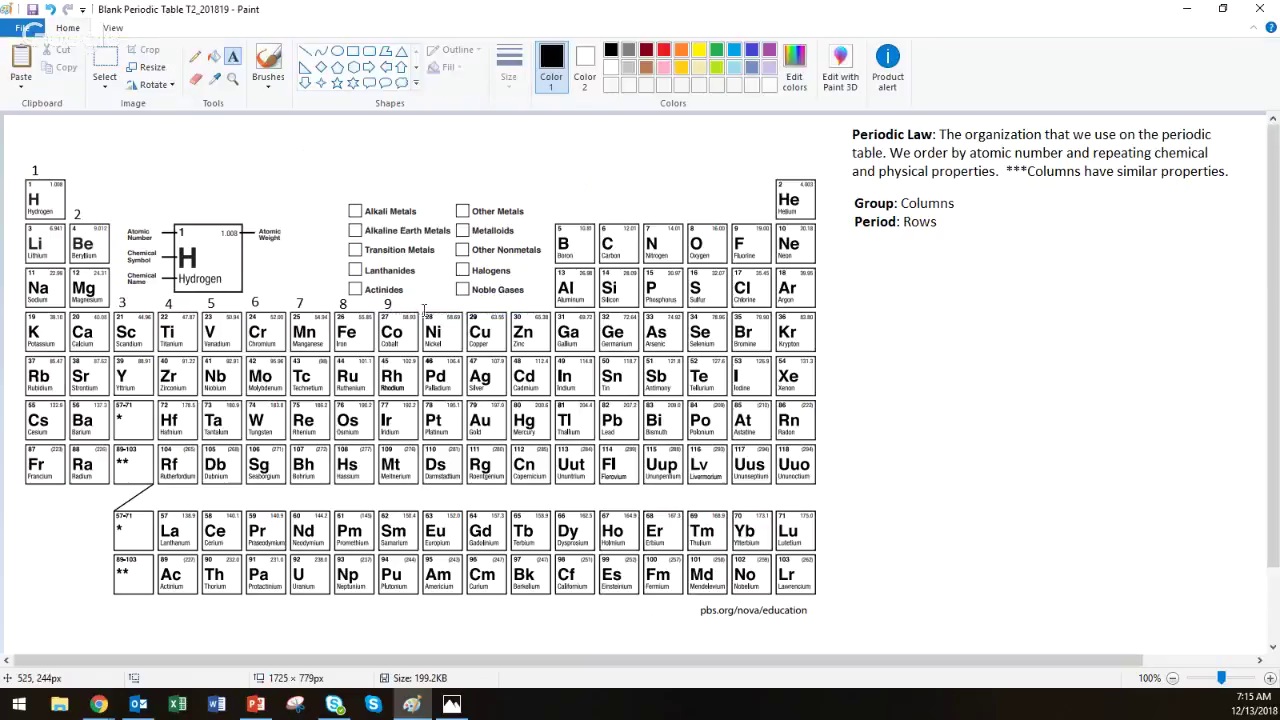
{"action": "left_click", "coordinate": [425, 303]}
{"action": "type", "text": "10"}
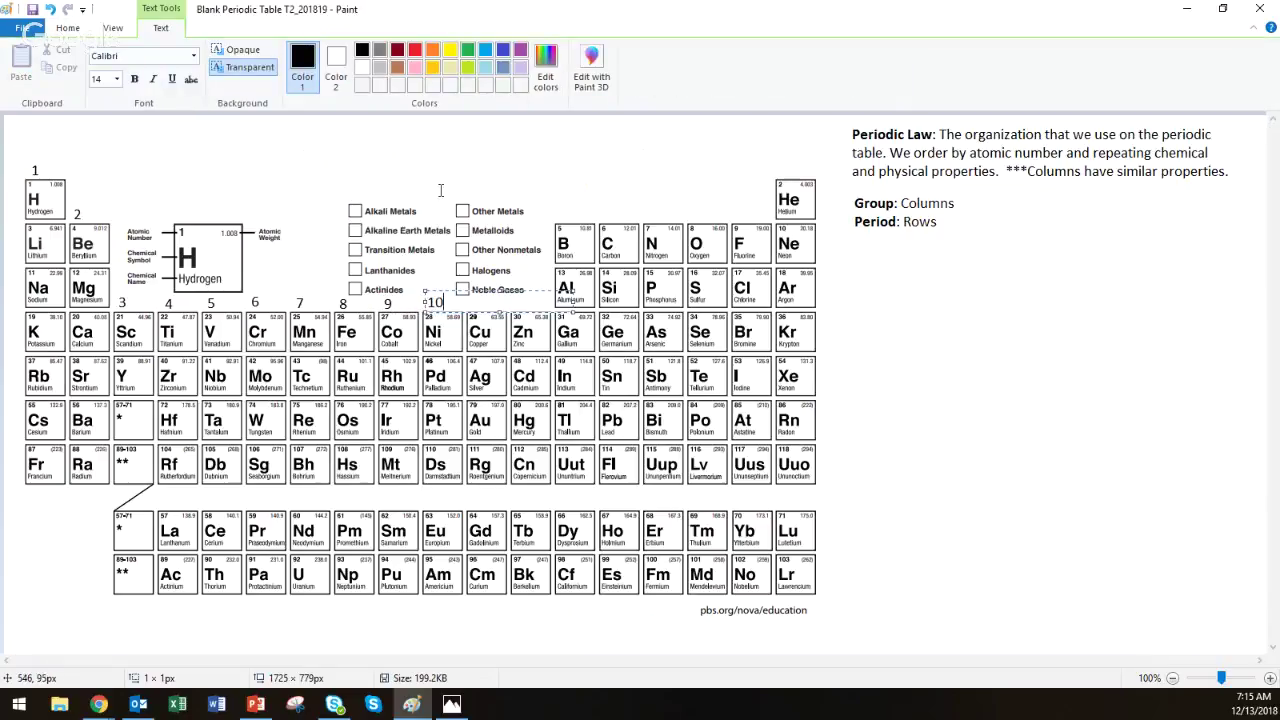
{"action": "left_click", "coordinate": [438, 150]}
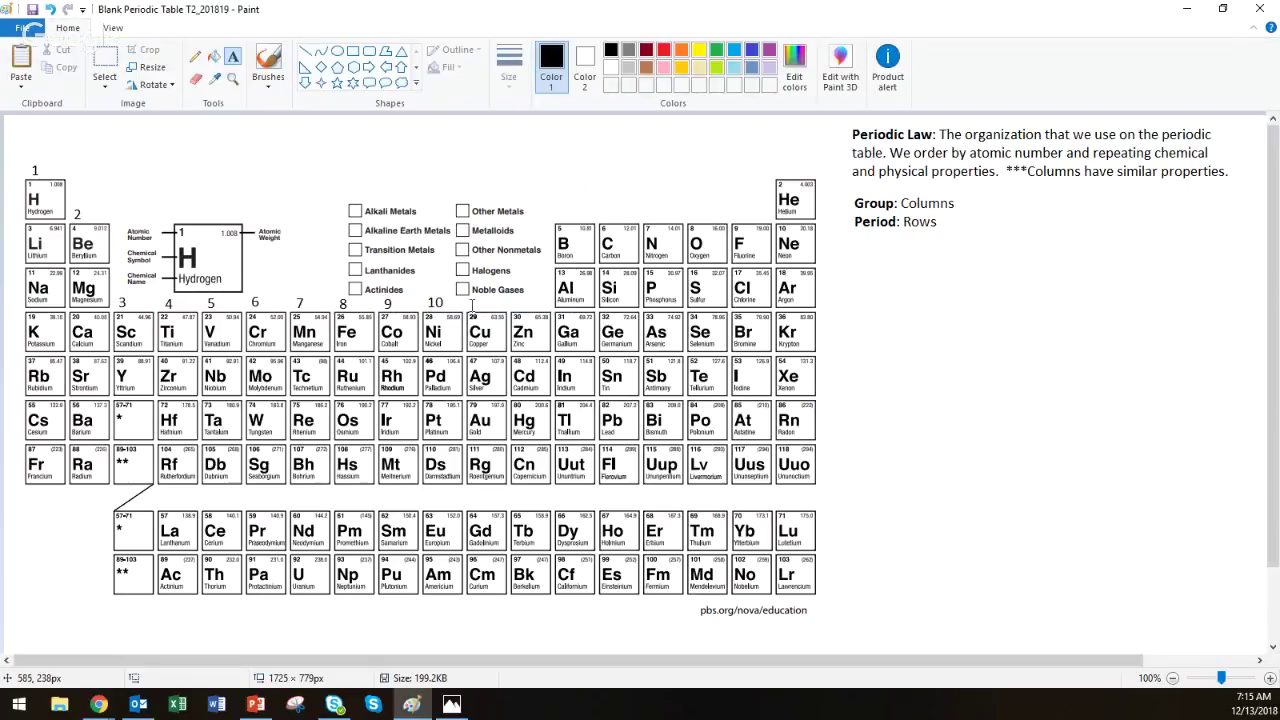
Step: Label group numbers 11 through 18 above Cu to He, and period 1 beside hydrogen
{"action": "left_click", "coordinate": [472, 305]}
{"action": "type", "text": "11"}
{"action": "left_click", "coordinate": [500, 137]}
{"action": "left_click", "coordinate": [516, 303]}
{"action": "type", "text": "12"}
{"action": "left_click", "coordinate": [562, 207]}
{"action": "left_click", "coordinate": [559, 214]}
{"action": "type", "text": "13"}
{"action": "left_click", "coordinate": [580, 135]}
{"action": "left_click", "coordinate": [603, 215]}
{"action": "type", "text": "14"}
{"action": "left_click", "coordinate": [648, 145]}
{"action": "left_click", "coordinate": [647, 215]}
{"action": "type", "text": "15"}
{"action": "left_click", "coordinate": [700, 202]}
{"action": "left_click", "coordinate": [690, 205]}
{"action": "type", "text": "16"}
{"action": "left_click", "coordinate": [720, 158]}
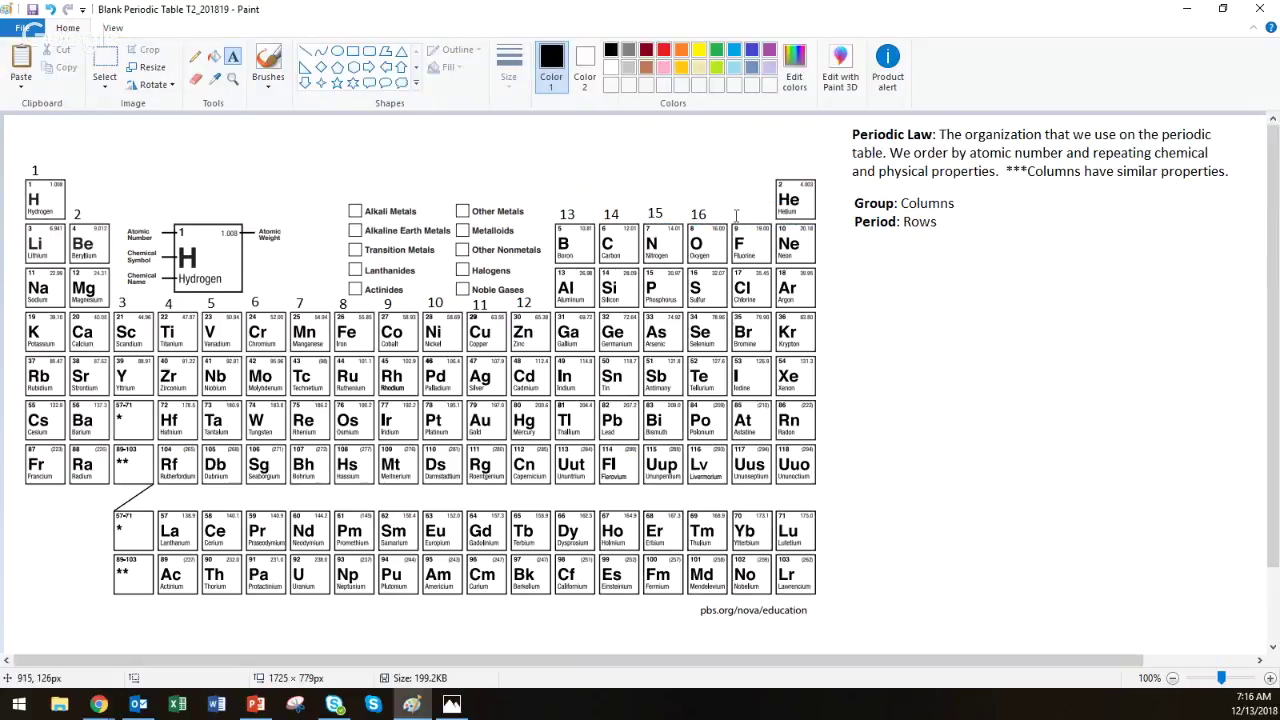
{"action": "left_click", "coordinate": [736, 215]}
{"action": "type", "text": "17"}
{"action": "left_click", "coordinate": [762, 157]}
{"action": "left_click", "coordinate": [778, 162]}
{"action": "type", "text": "18"}
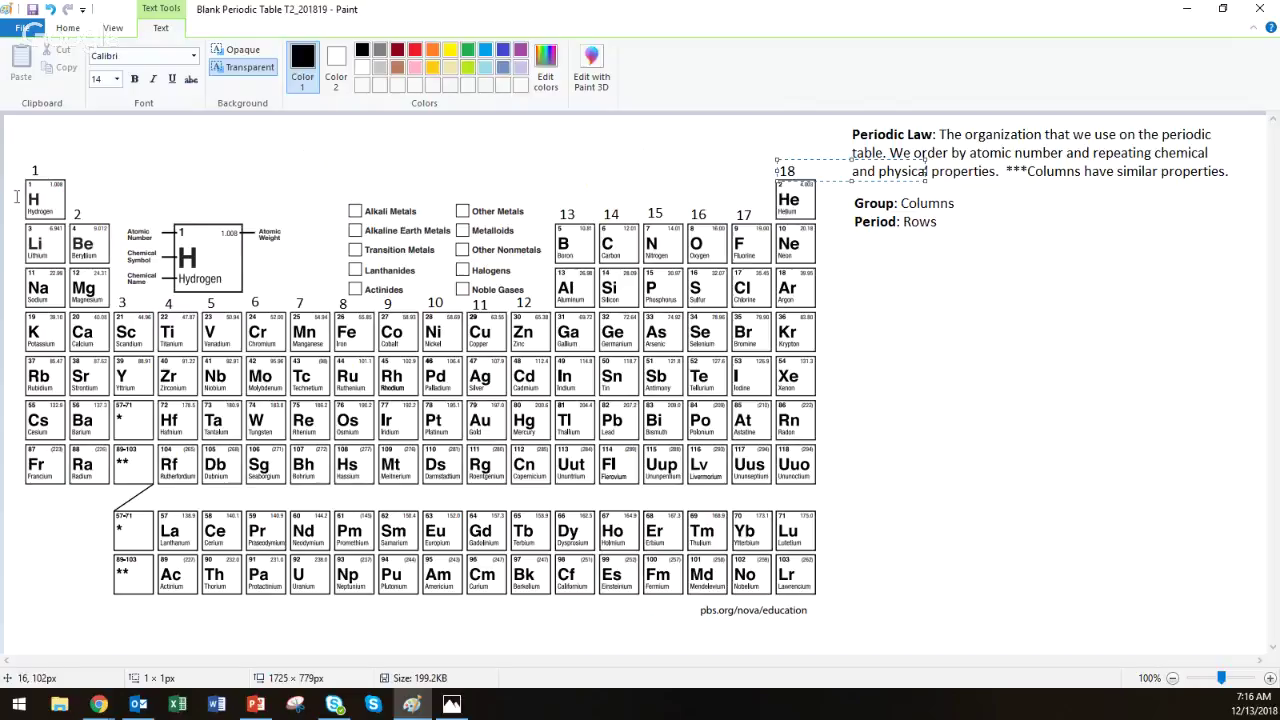
{"action": "left_click", "coordinate": [13, 197]}
{"action": "left_click", "coordinate": [13, 197]}
{"action": "type", "text": "1"}
{"action": "left_click", "coordinate": [14, 241]}
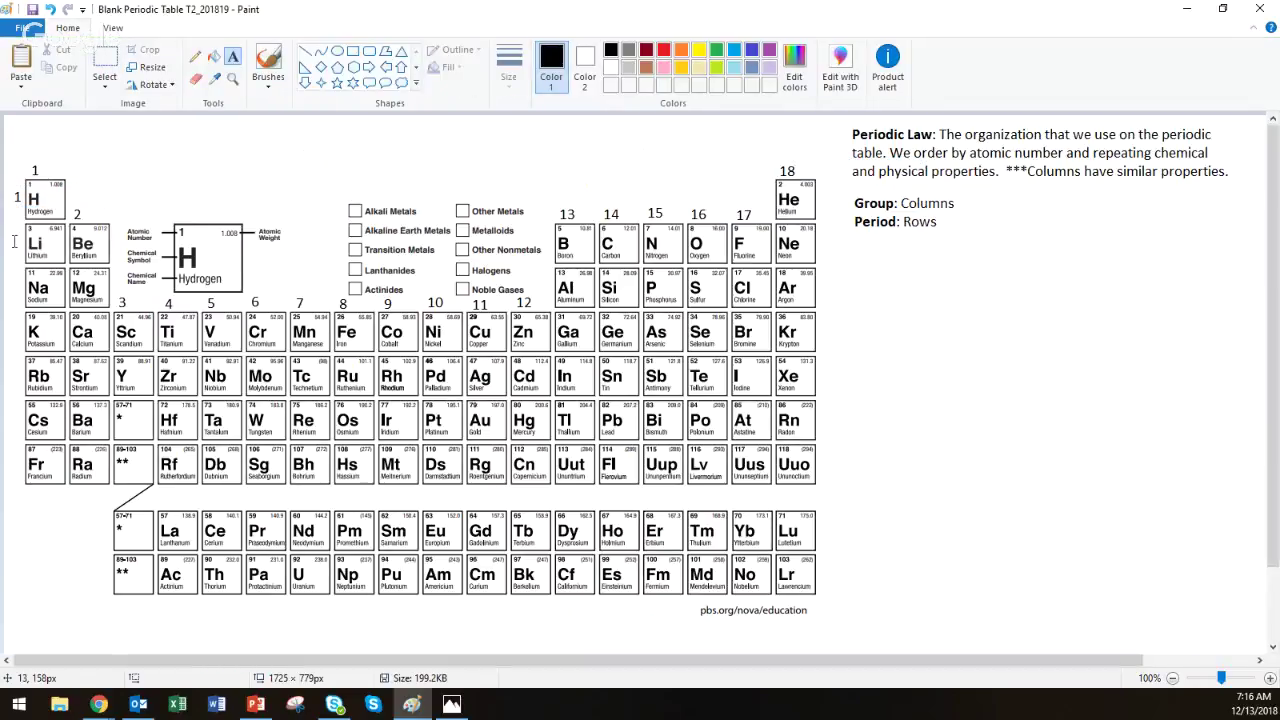
Step: Label periods 2 through 7 beside the Li, Na, K, Rb, Cs and Fr rows
{"action": "left_click", "coordinate": [14, 241]}
{"action": "type", "text": "2"}
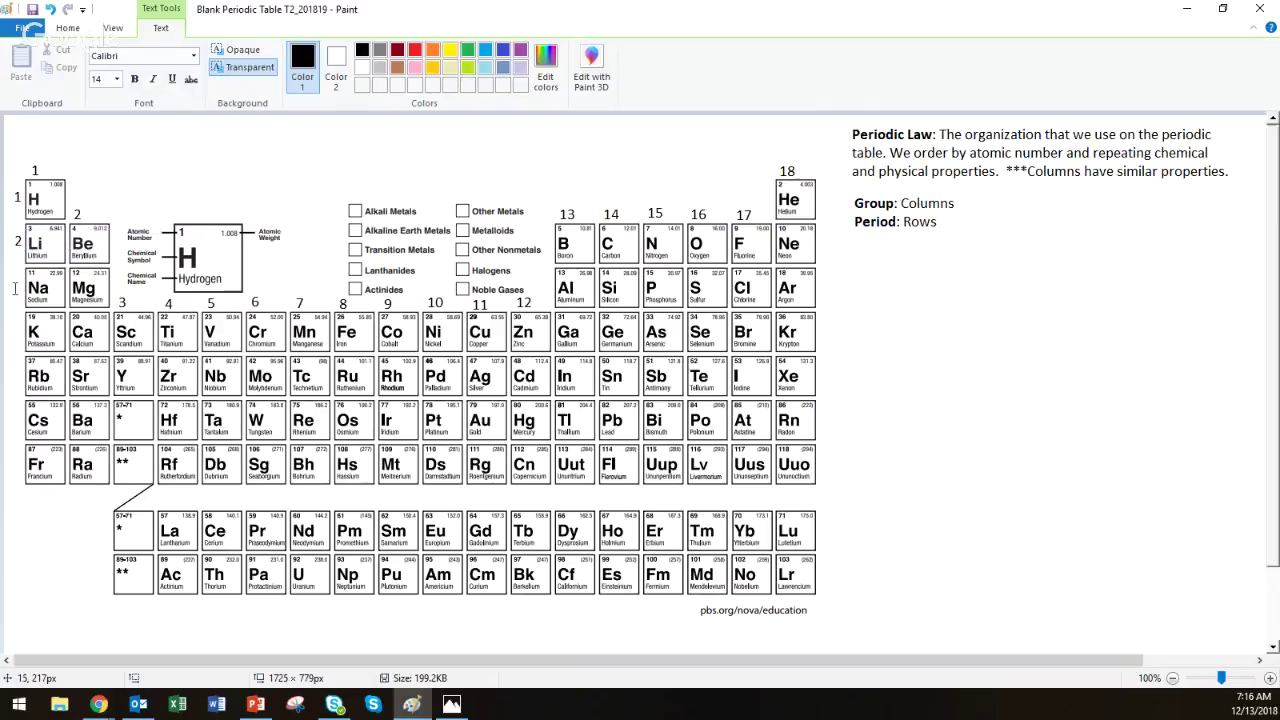
{"action": "left_click", "coordinate": [15, 289]}
{"action": "left_click", "coordinate": [14, 288]}
{"action": "type", "text": "3"}
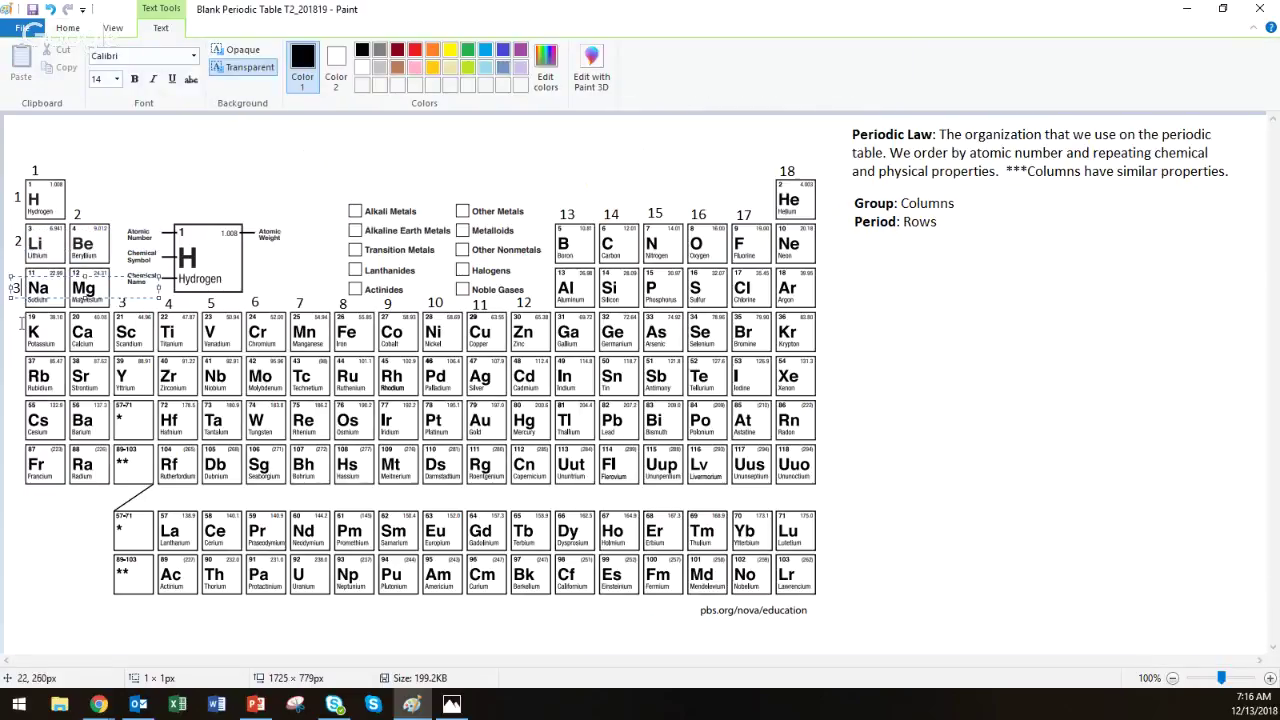
{"action": "left_click", "coordinate": [20, 323]}
{"action": "left_click", "coordinate": [14, 325]}
{"action": "type", "text": "4"}
{"action": "left_click", "coordinate": [13, 376]}
{"action": "left_click", "coordinate": [13, 374]}
{"action": "type", "text": "5"}
{"action": "left_click", "coordinate": [14, 422]}
{"action": "left_click", "coordinate": [13, 418]}
{"action": "type", "text": "6"}
{"action": "left_click", "coordinate": [13, 460]}
{"action": "left_click", "coordinate": [13, 458]}
{"action": "type", "text": "7"}
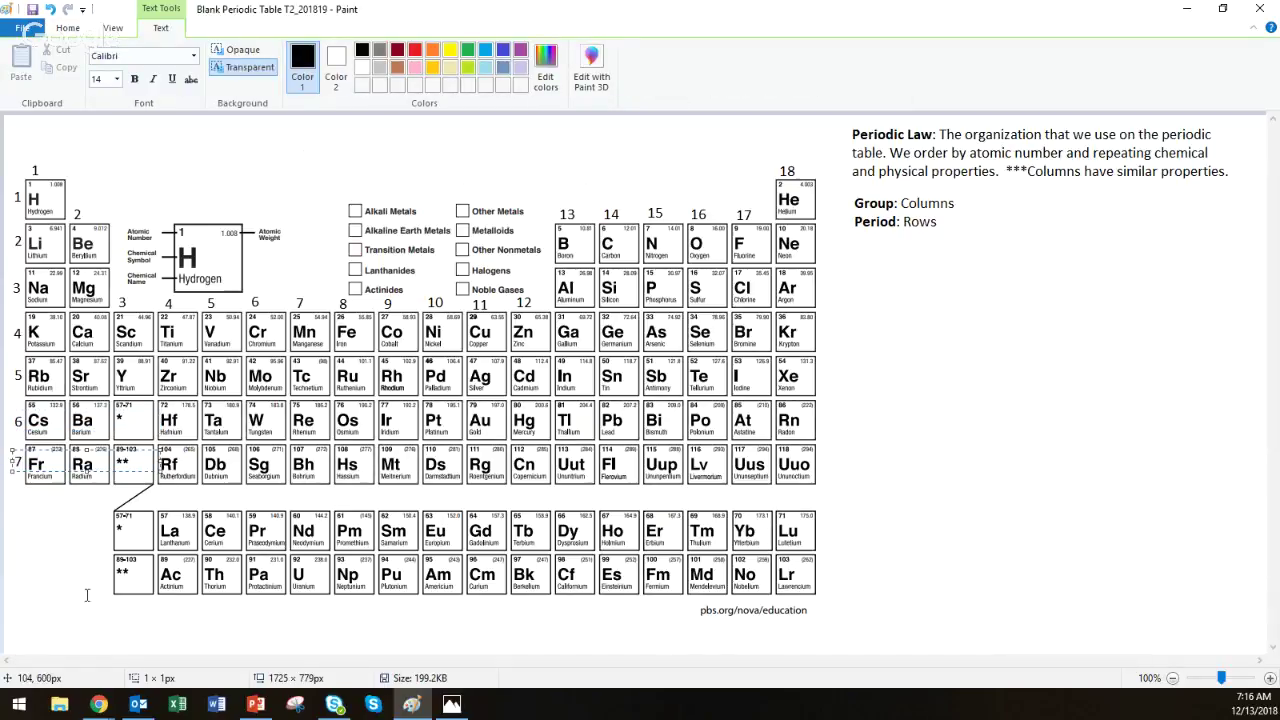
{"action": "left_click", "coordinate": [87, 595]}
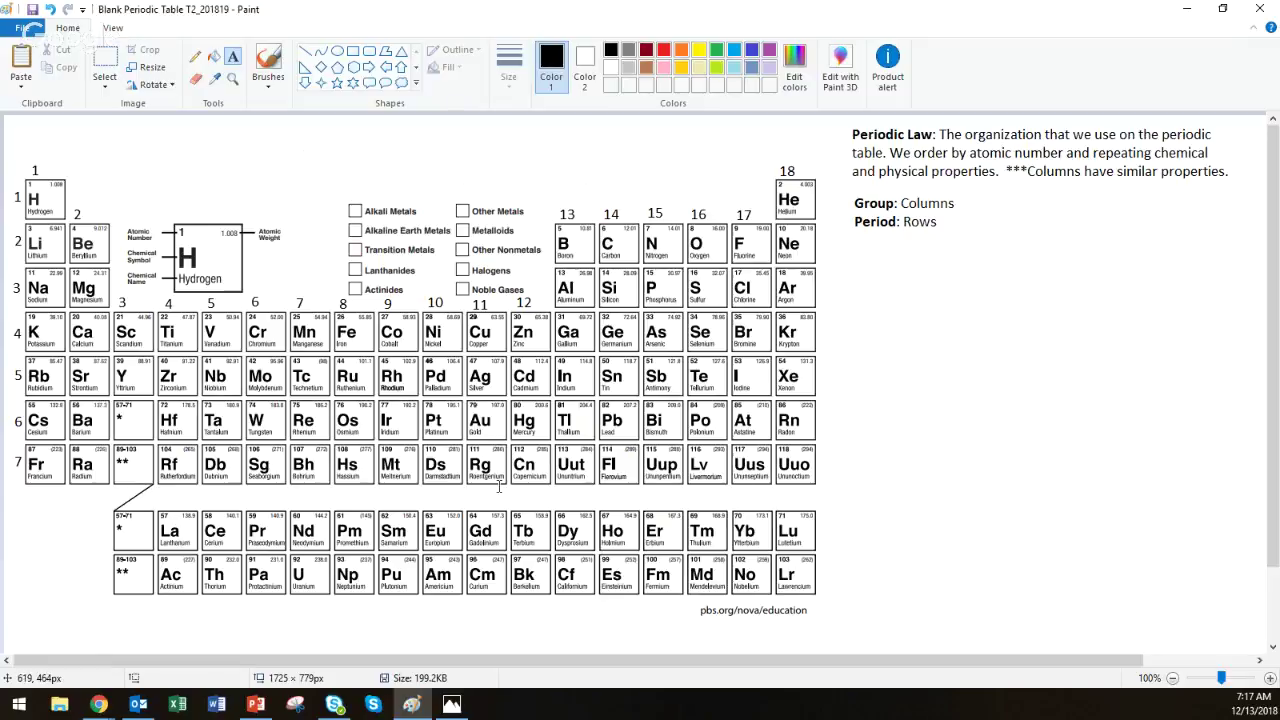
Step: Mark the lanthanide row as 6 and the actinide row as 7
{"action": "left_click", "coordinate": [96, 537]}
{"action": "type", "text": "6"}
{"action": "left_click", "coordinate": [96, 580]}
{"action": "left_click", "coordinate": [96, 578]}
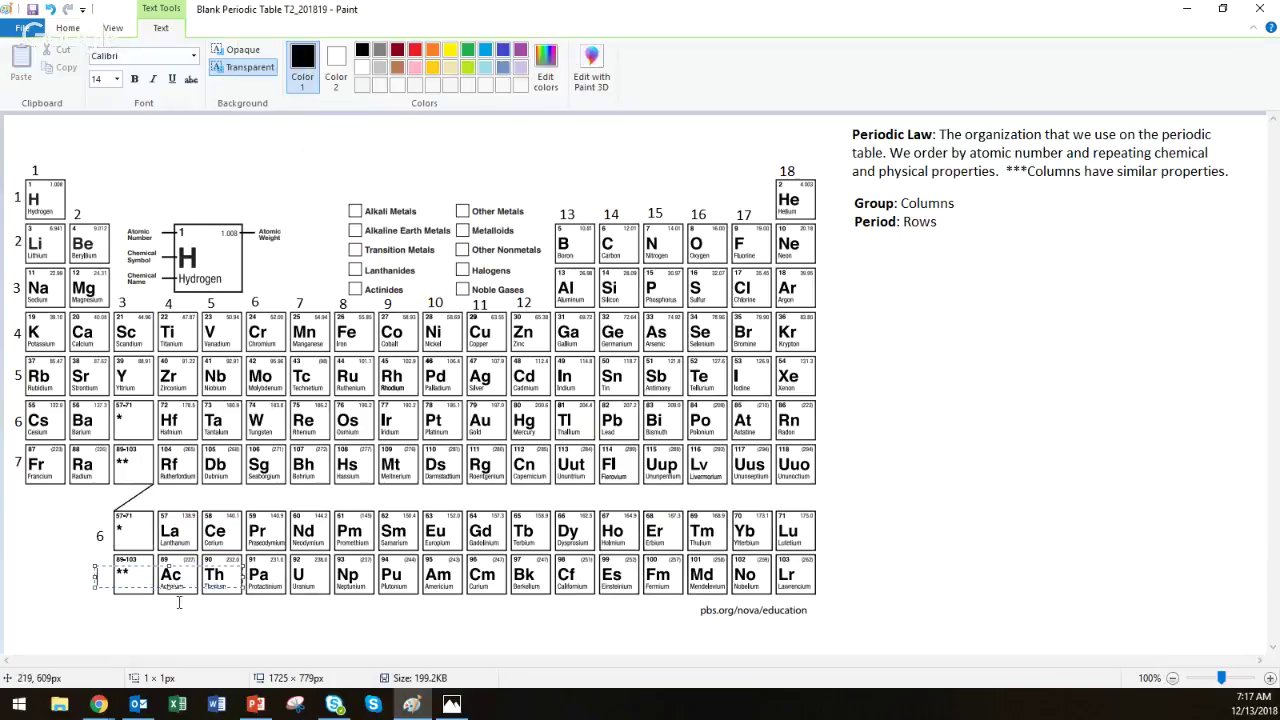
{"action": "type", "text": "7"}
{"action": "left_click", "coordinate": [1018, 580]}
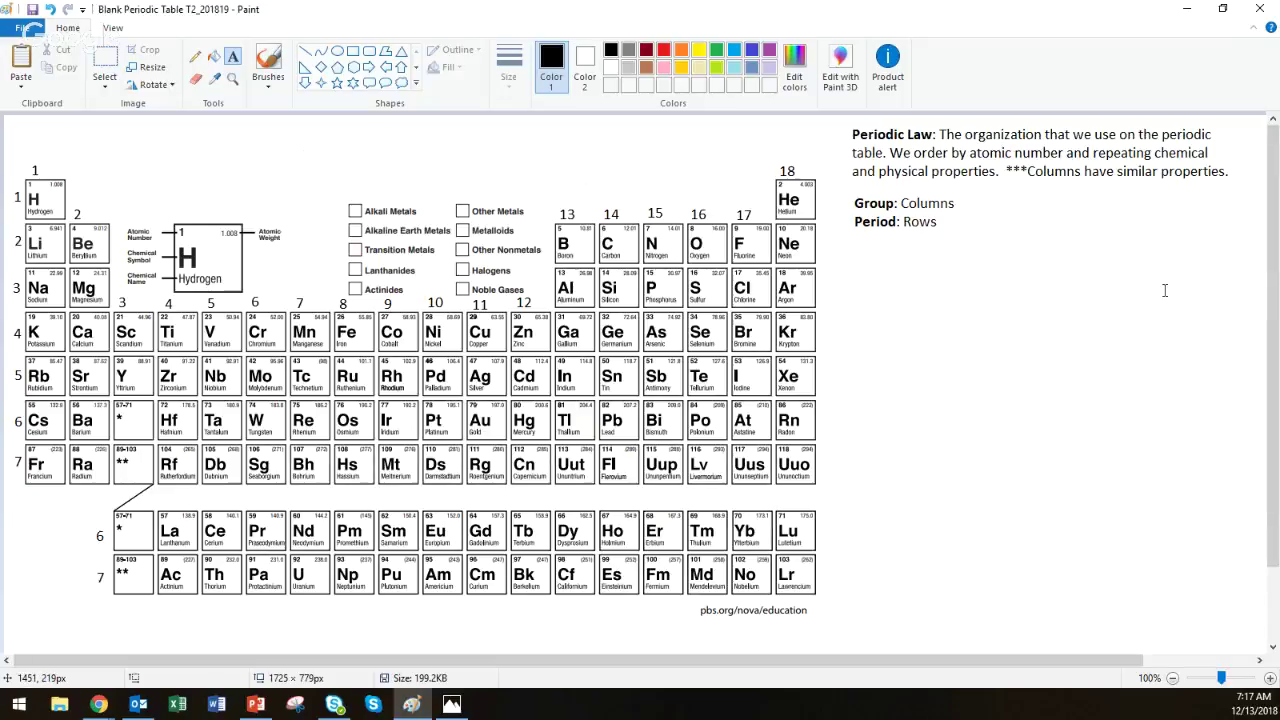
Step: Minimize Paint to view slide 8, Properties of Metals, then return to the Paint periodic table
{"action": "left_click", "coordinate": [1185, 10]}
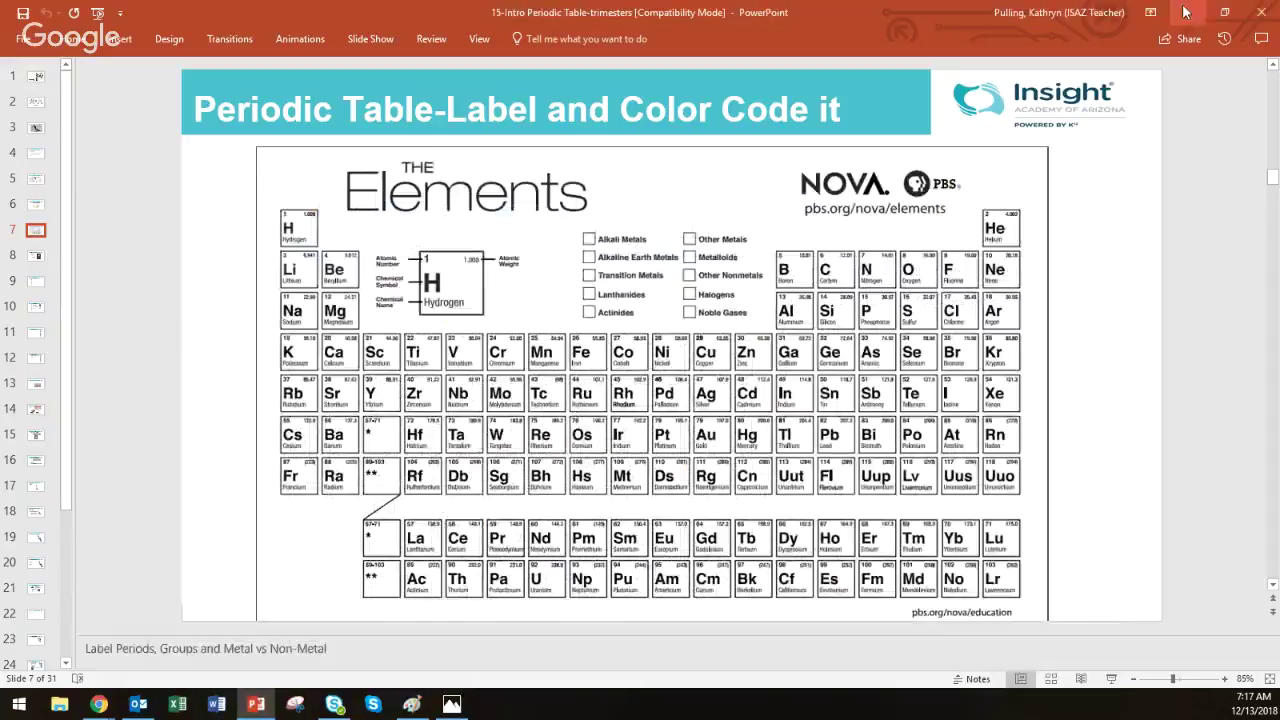
{"action": "left_click", "coordinate": [35, 258]}
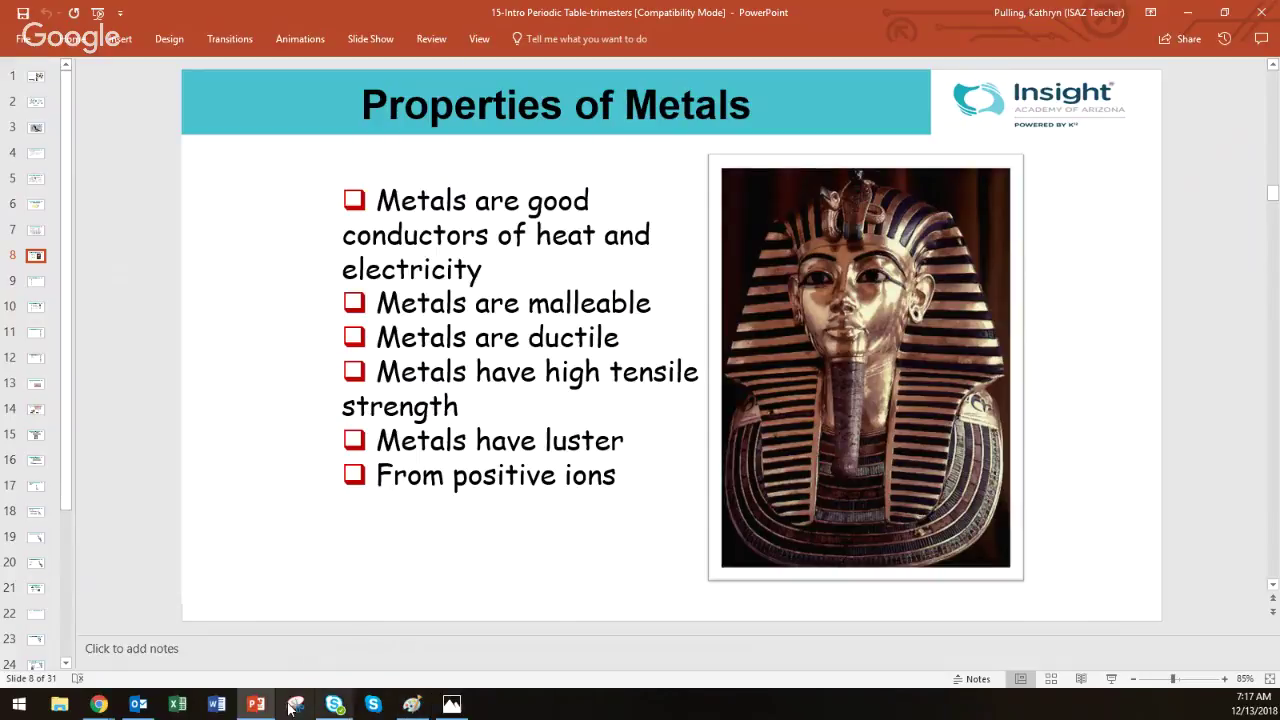
{"action": "mouse_move", "coordinate": [125, 710]}
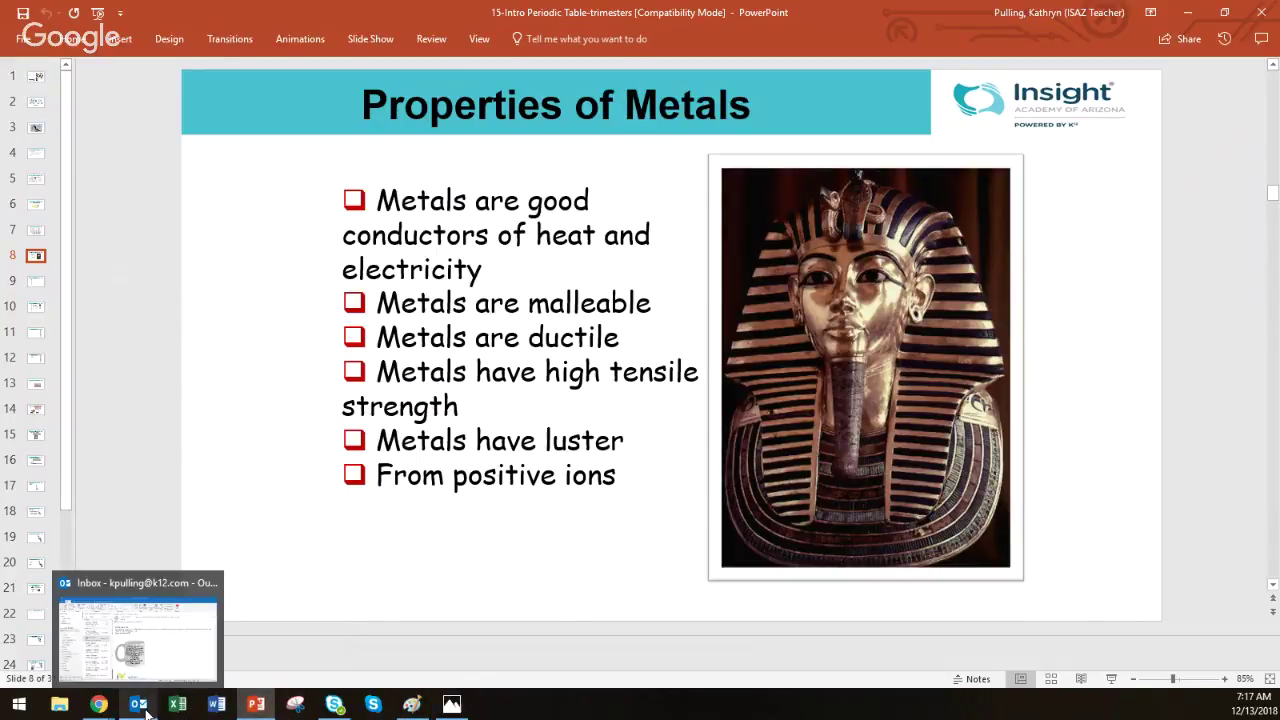
{"action": "left_click", "coordinate": [452, 705]}
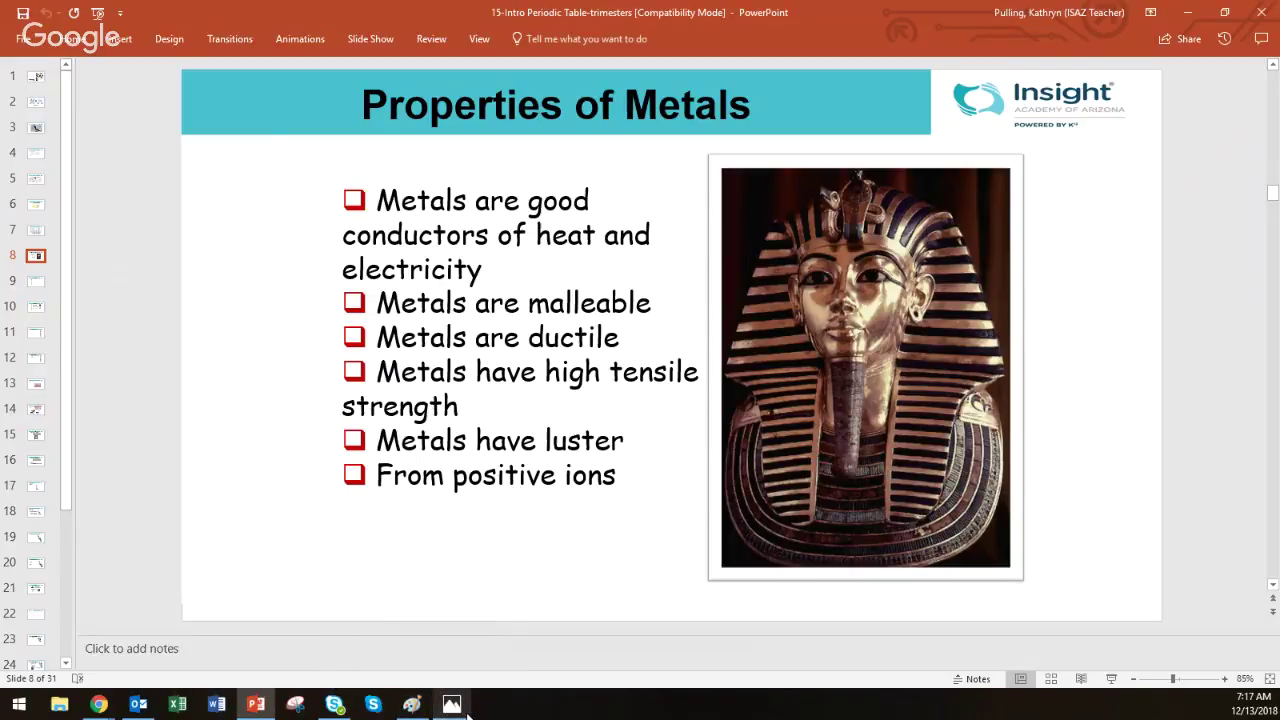
{"action": "left_click", "coordinate": [410, 704]}
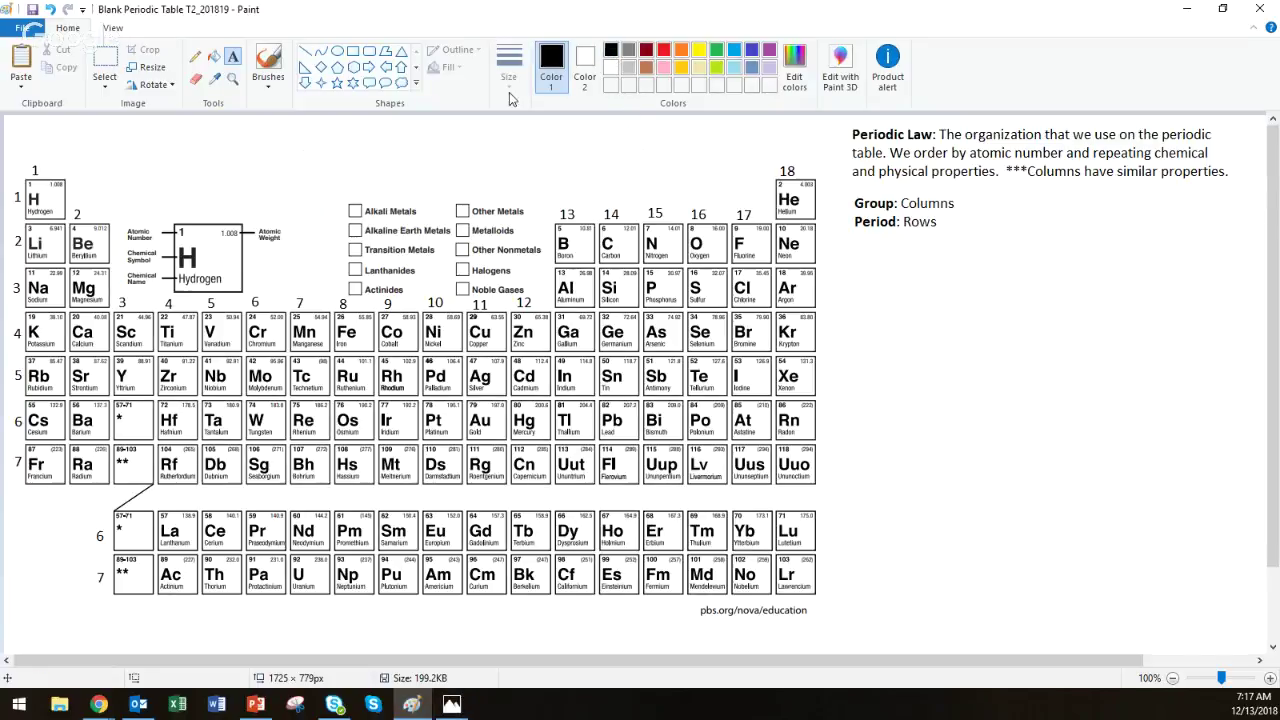
Step: Draw a thick staircase line from under boron down to the Lv/Uus border
{"action": "left_click", "coordinate": [305, 51]}
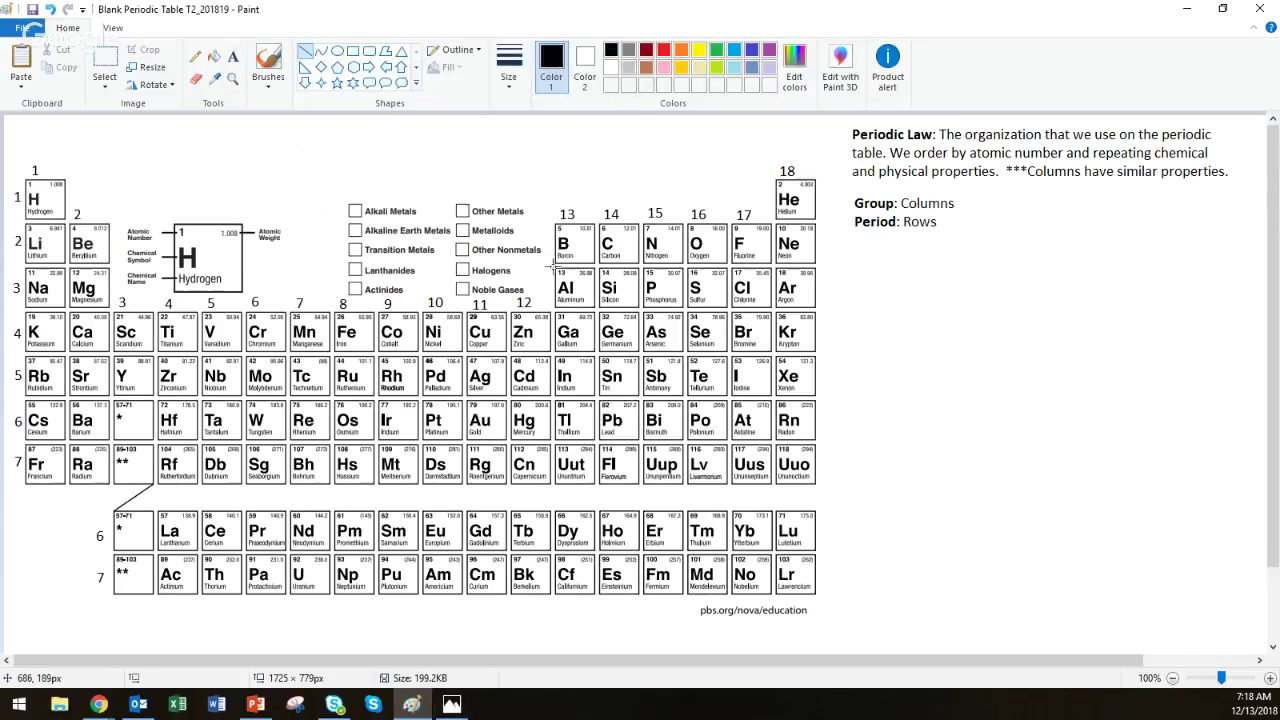
{"action": "left_click", "coordinate": [509, 72]}
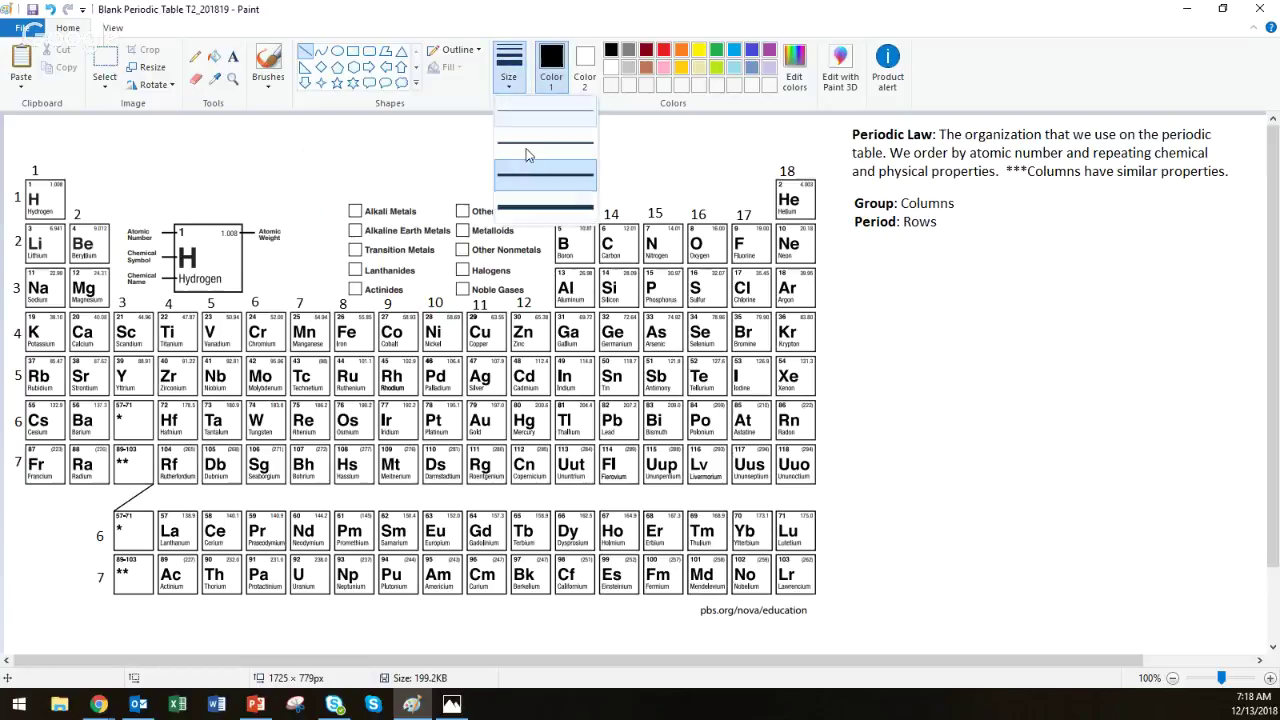
{"action": "left_click", "coordinate": [530, 201]}
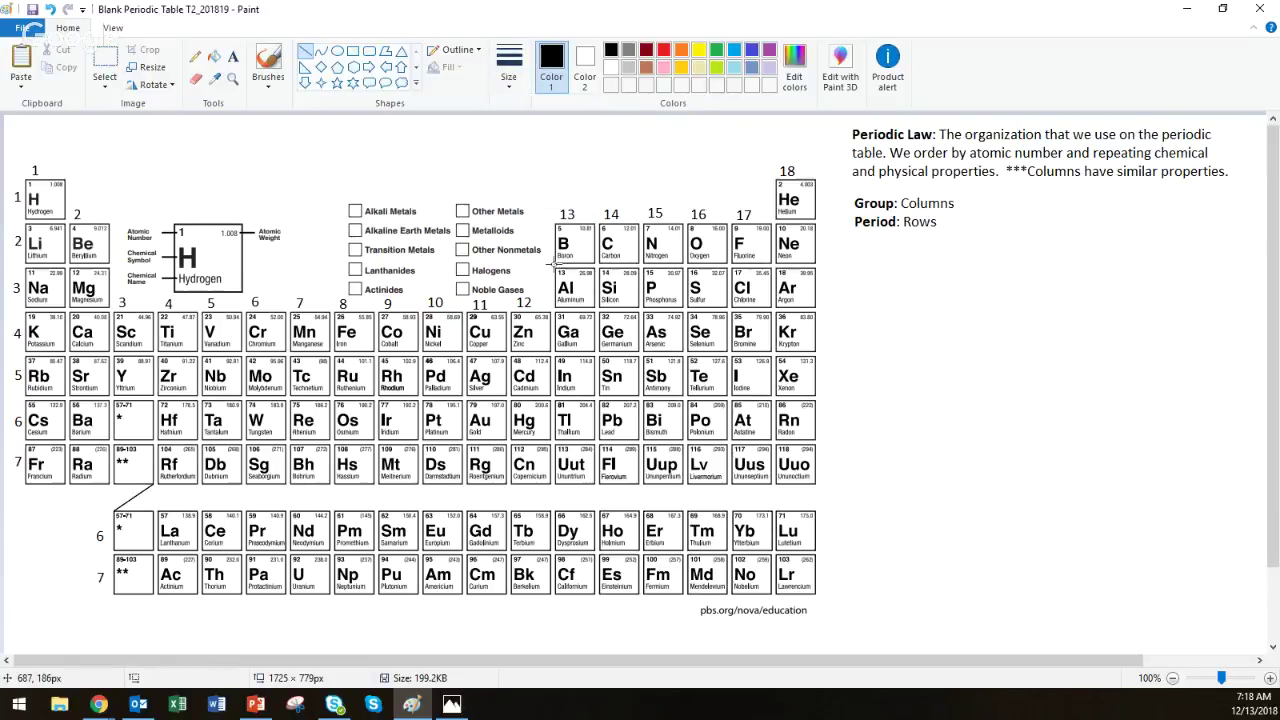
{"action": "left_click_drag", "start_coordinate": [557, 264], "coordinate": [600, 264]}
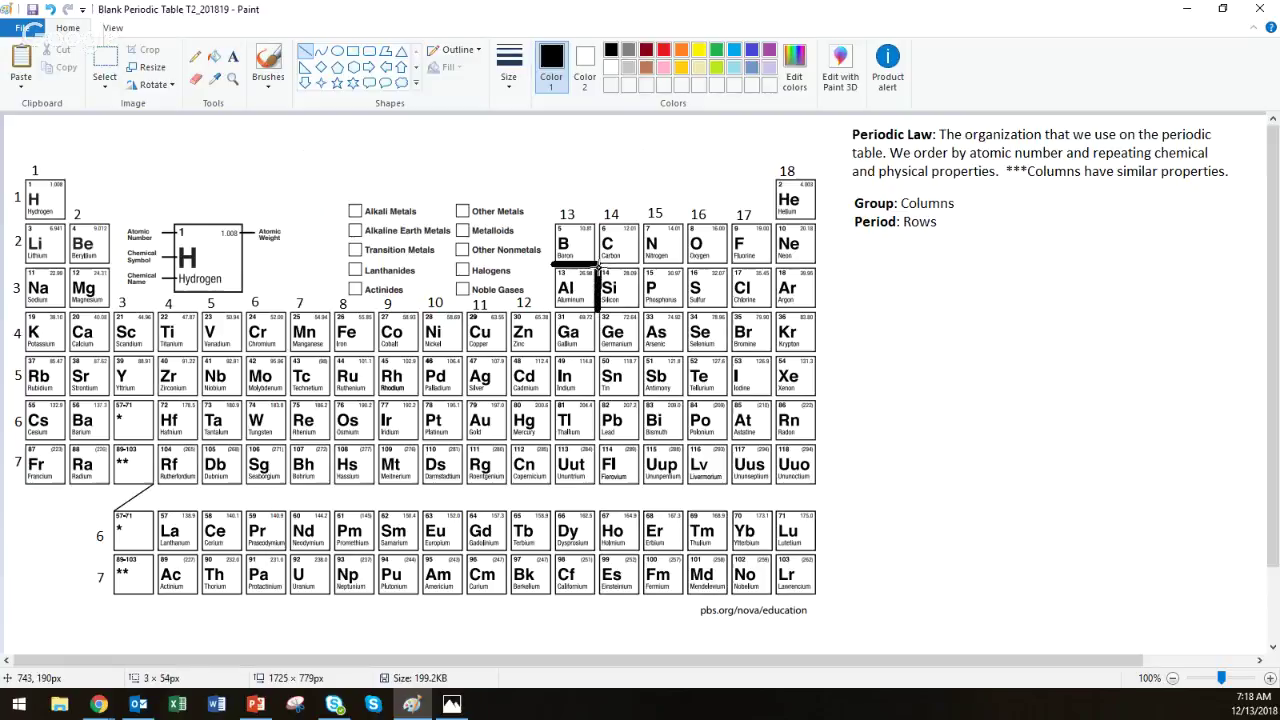
{"action": "left_click_drag", "start_coordinate": [598, 265], "coordinate": [601, 311]}
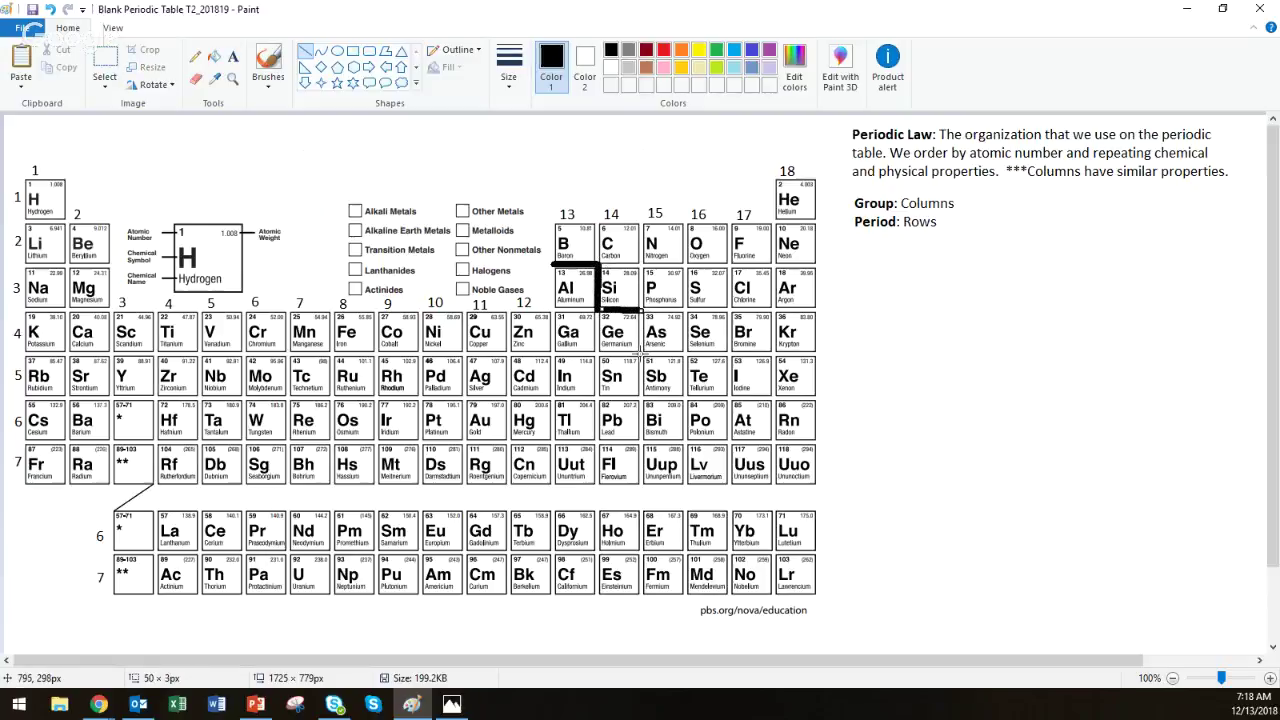
{"action": "left_click", "coordinate": [642, 354]}
{"action": "left_click_drag", "start_coordinate": [642, 354], "coordinate": [642, 310]}
{"action": "left_click_drag", "start_coordinate": [686, 353], "coordinate": [638, 353]}
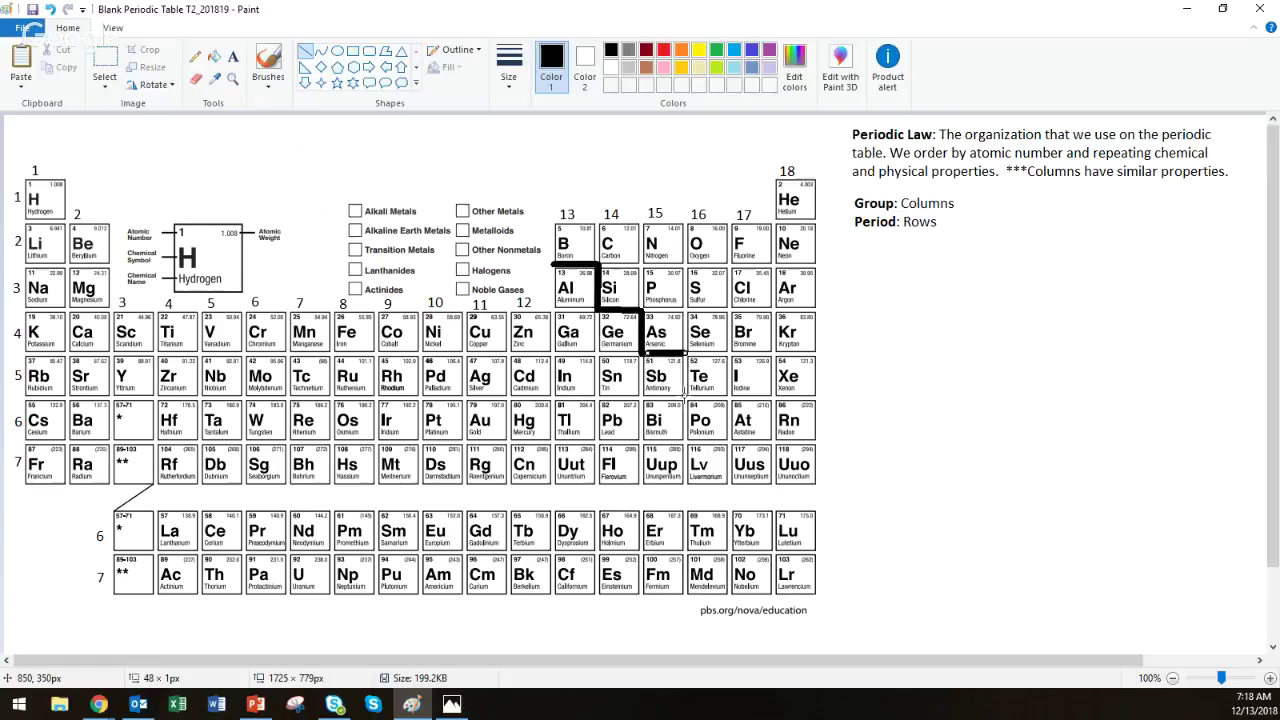
{"action": "left_click_drag", "start_coordinate": [684, 399], "coordinate": [684, 351]}
{"action": "left_click_drag", "start_coordinate": [732, 398], "coordinate": [691, 398]}
{"action": "left_click_drag", "start_coordinate": [729, 486], "coordinate": [730, 398]}
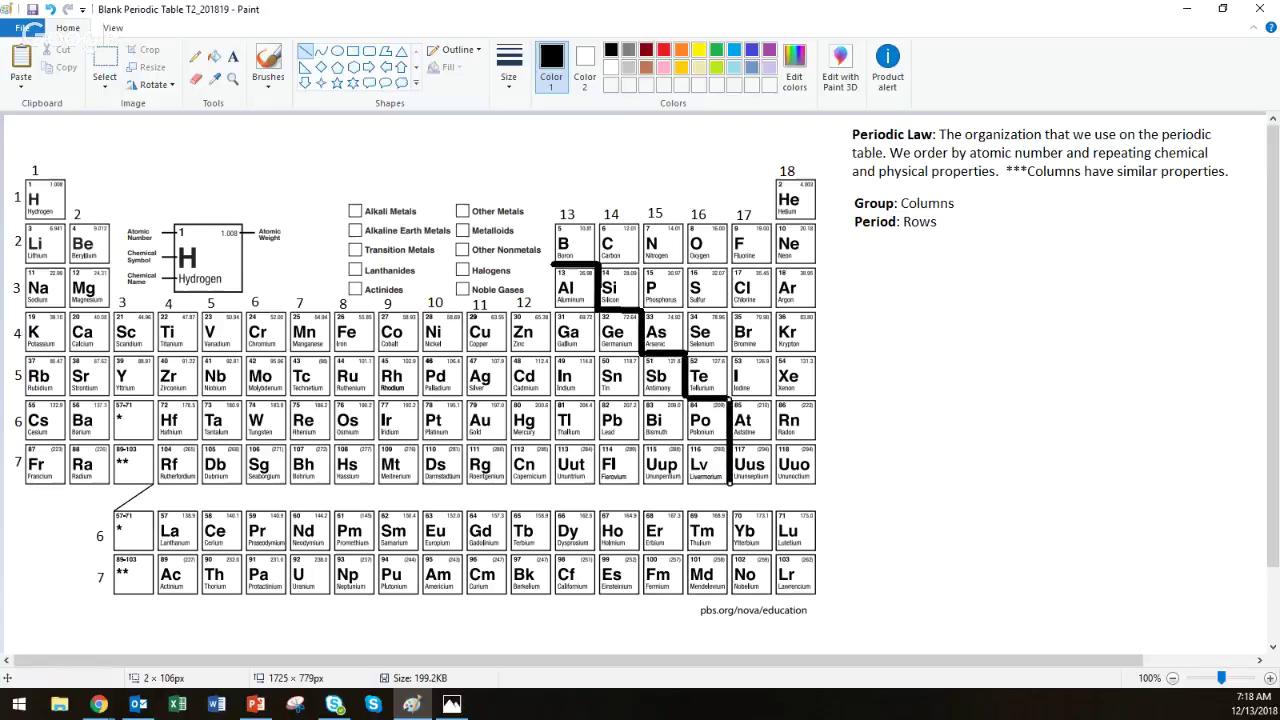
Step: Draw a rectangle outline around the Hydrogen cell
{"action": "left_click", "coordinate": [353, 50]}
{"action": "left_click_drag", "start_coordinate": [21, 174], "coordinate": [67, 218]}
{"action": "left_click", "coordinate": [571, 149]}
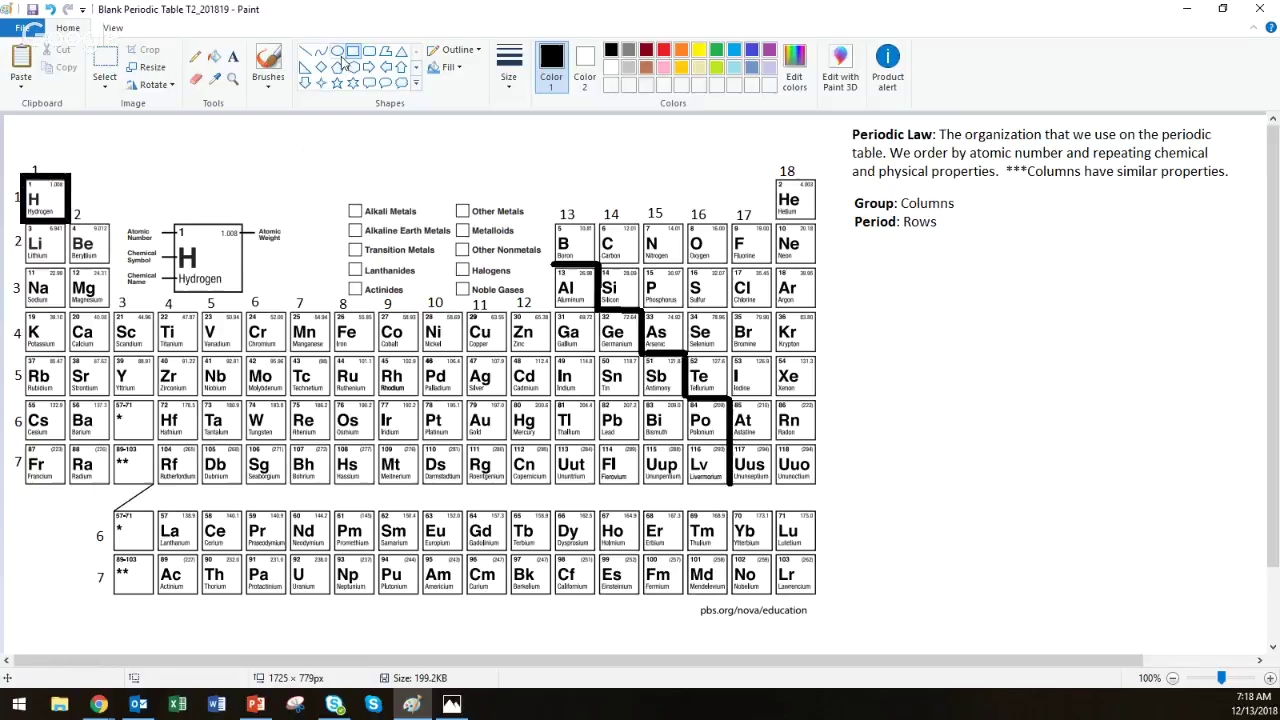
Step: Add the headings NON-METAL above the table's right side and METAL above its top left
{"action": "left_click", "coordinate": [233, 57]}
{"action": "left_click", "coordinate": [630, 154]}
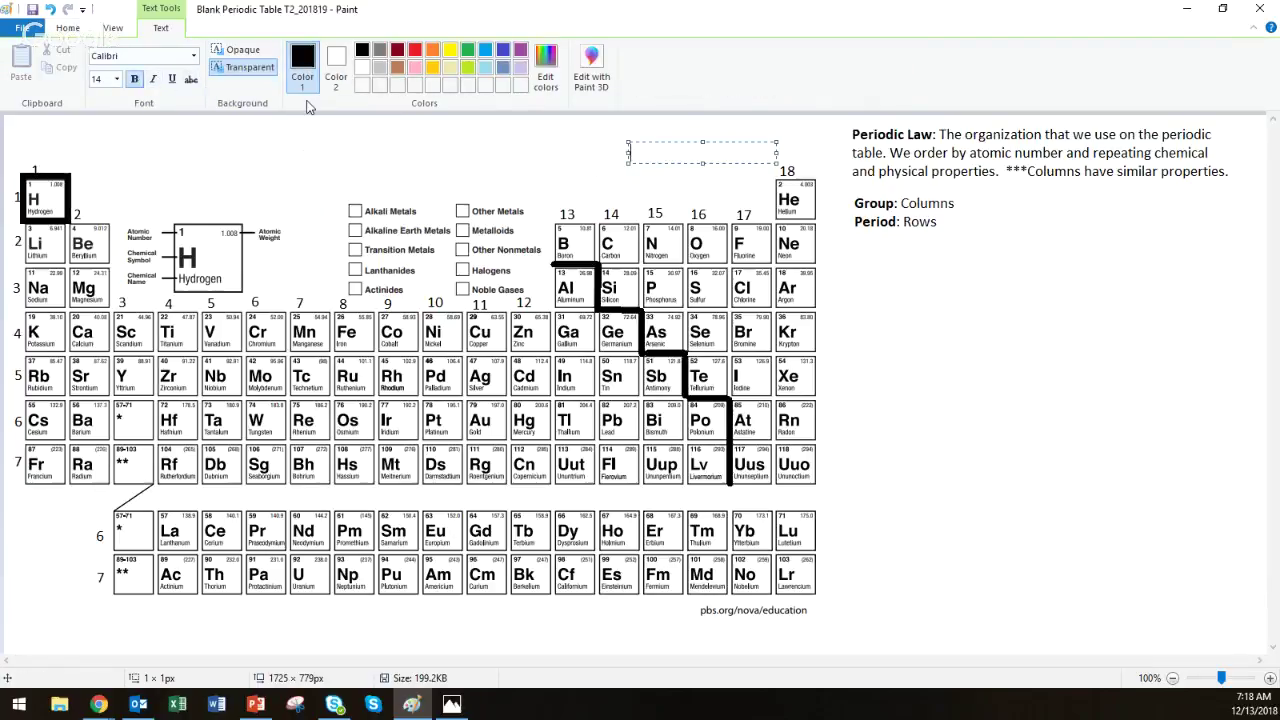
{"action": "type", "text": "NON-METAL"}
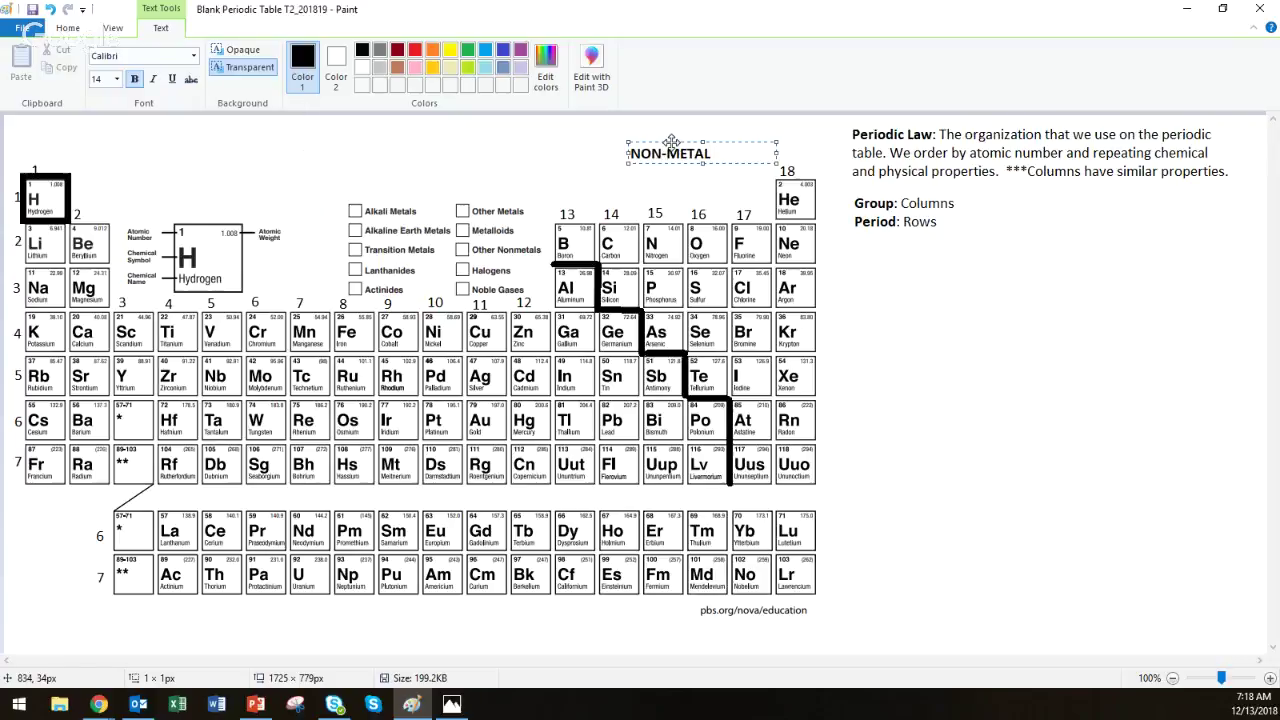
{"action": "left_click_drag", "start_coordinate": [671, 142], "coordinate": [671, 126]}
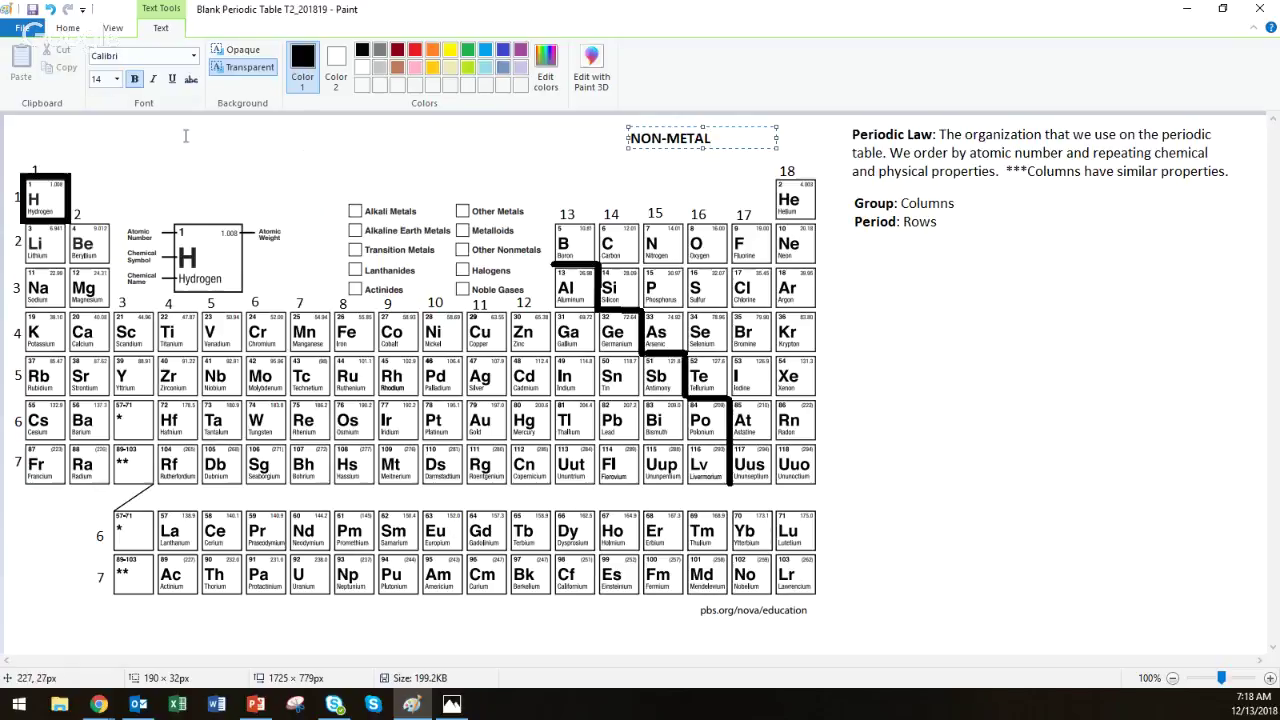
{"action": "left_click", "coordinate": [151, 134]}
{"action": "left_click", "coordinate": [160, 125]}
{"action": "type", "text": "METAL"}
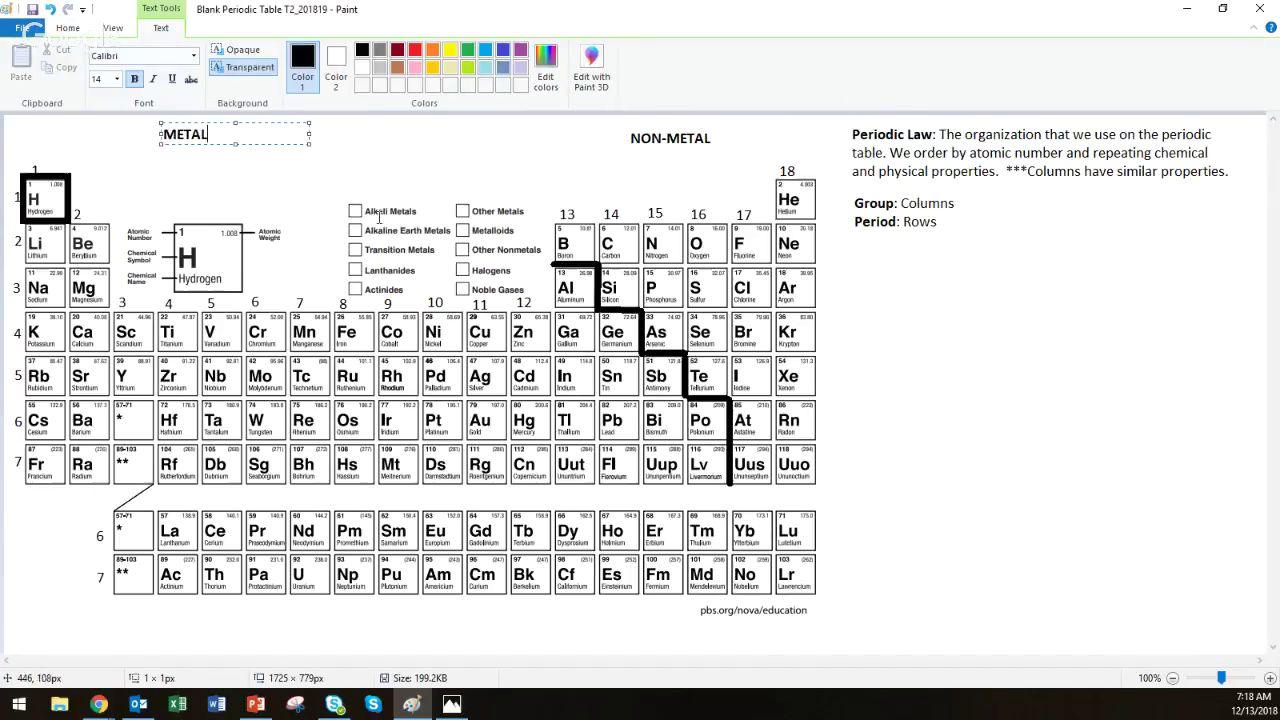
{"action": "left_click", "coordinate": [932, 364]}
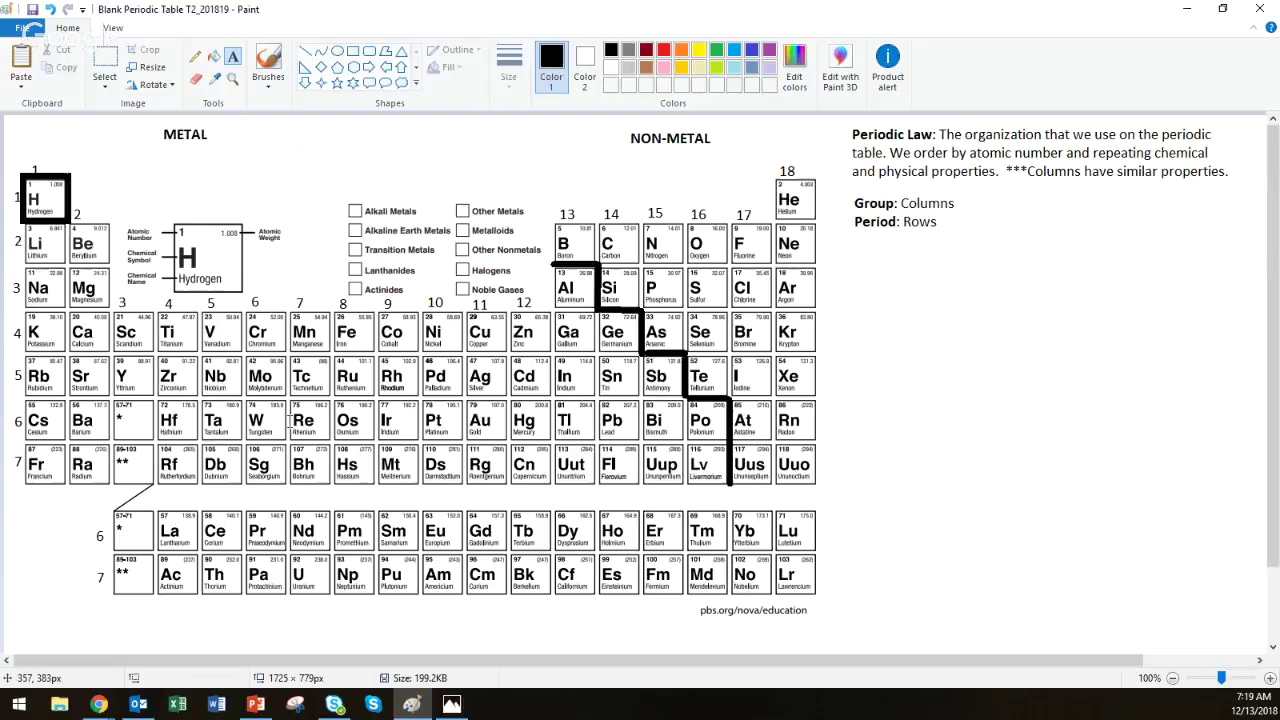
Step: Draw a horizontal line and a vertical line crossing it as a T-chart below the Period note
{"action": "left_click", "coordinate": [262, 705]}
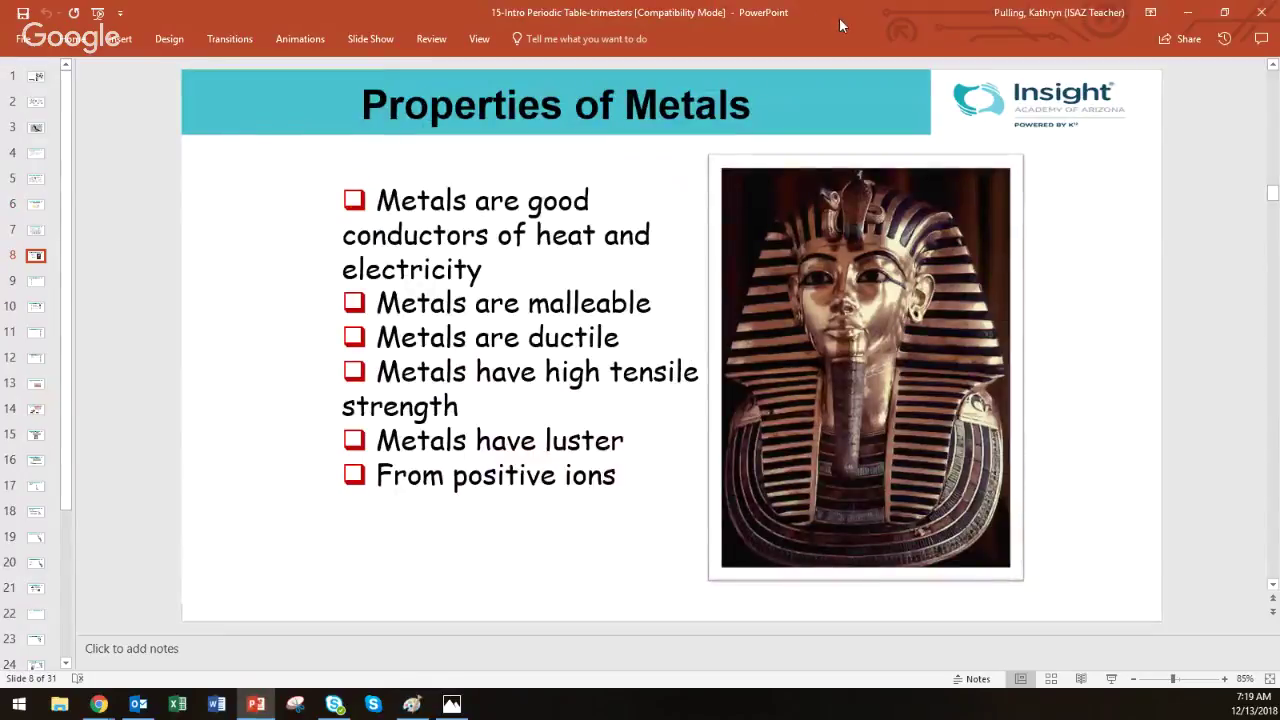
{"action": "key", "text": "alt+Tab"}
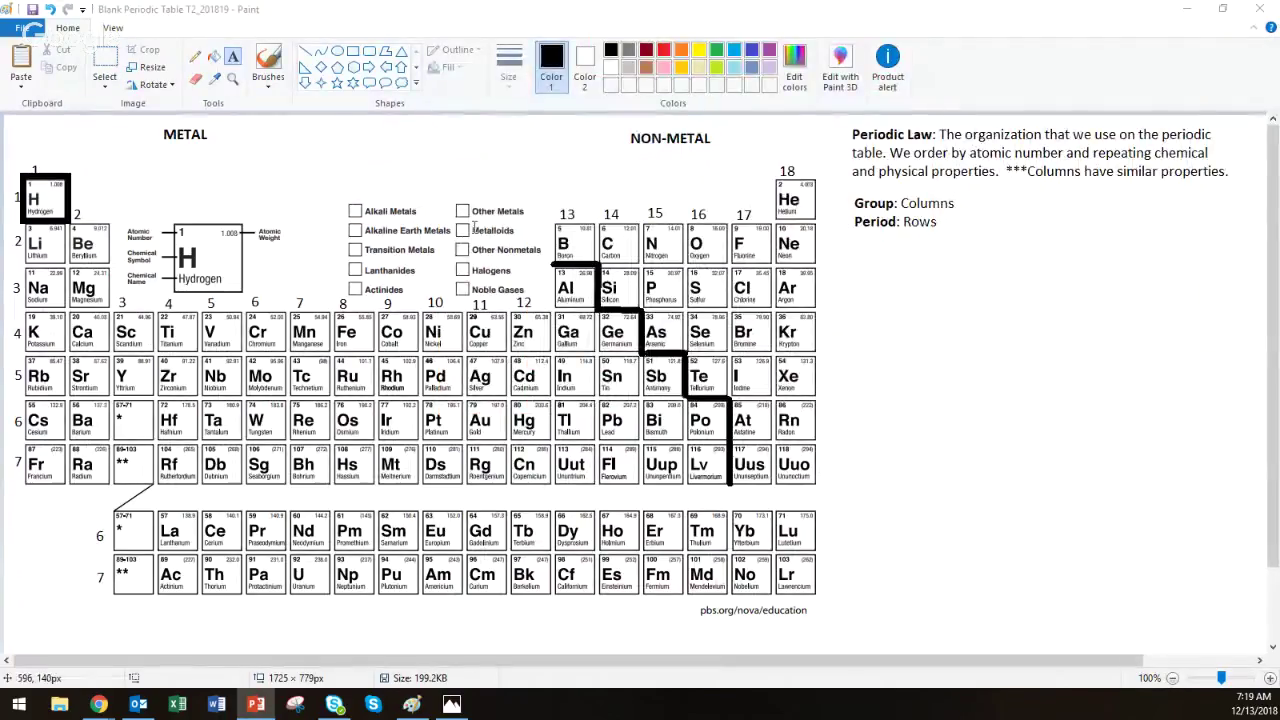
{"action": "left_click", "coordinate": [306, 51]}
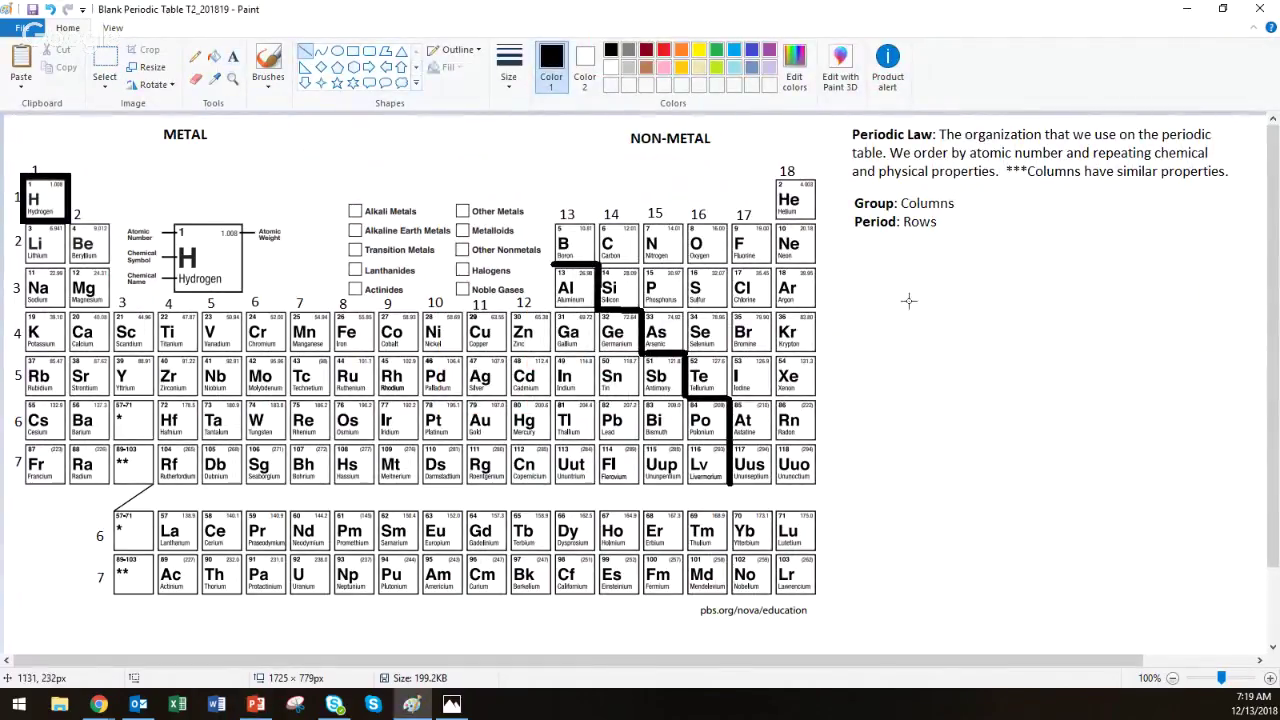
{"action": "left_click_drag", "start_coordinate": [855, 275], "coordinate": [1155, 274]}
{"action": "left_click_drag", "start_coordinate": [1004, 247], "coordinate": [1004, 428]}
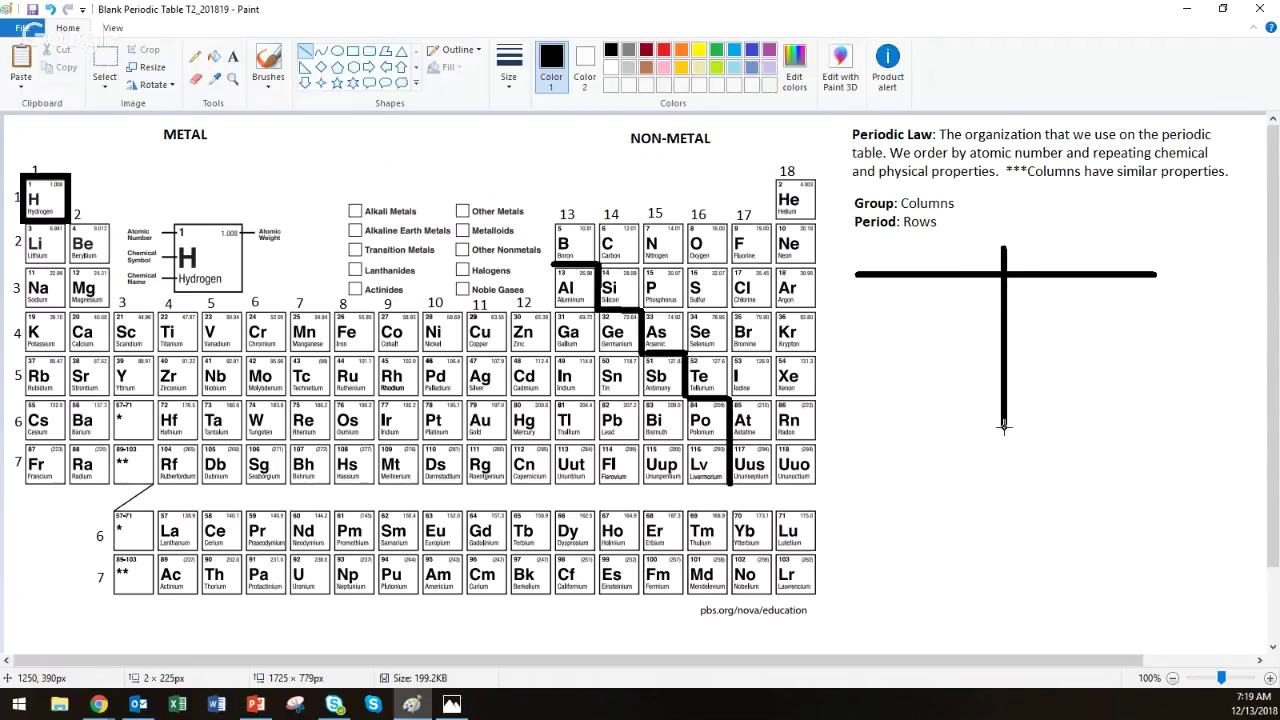
{"action": "left_click", "coordinate": [232, 56]}
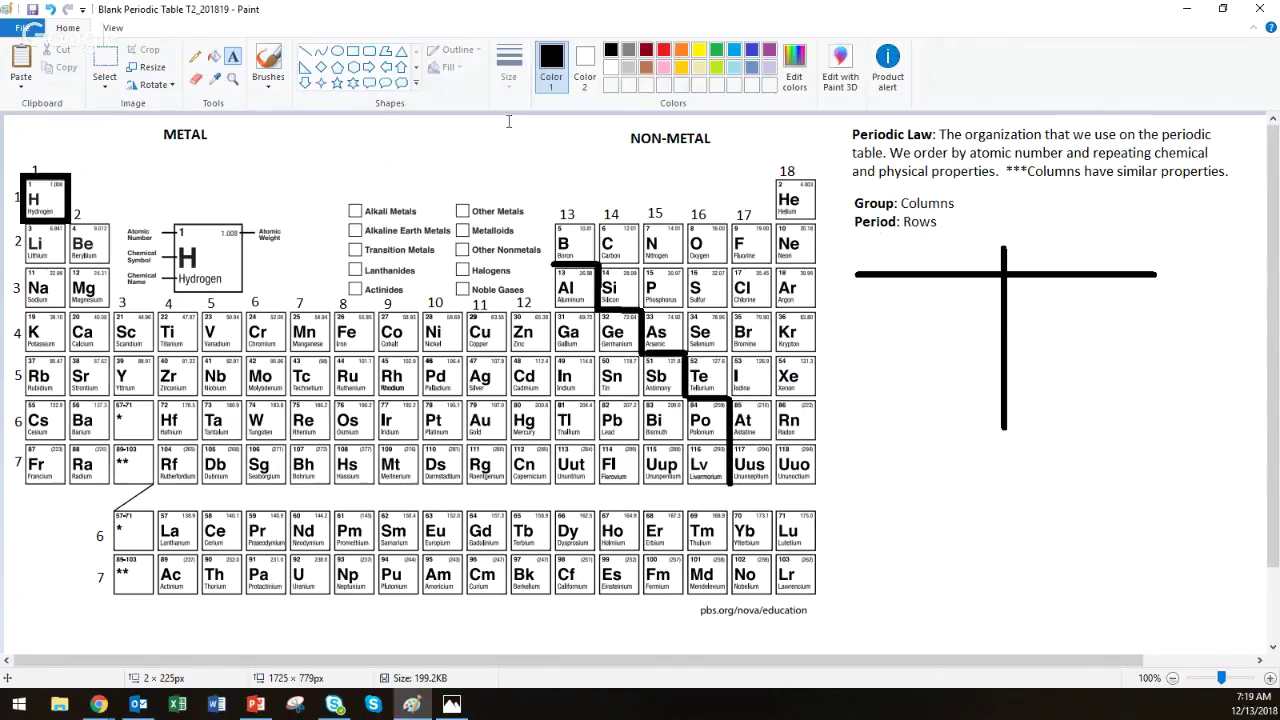
{"action": "left_click", "coordinate": [863, 260]}
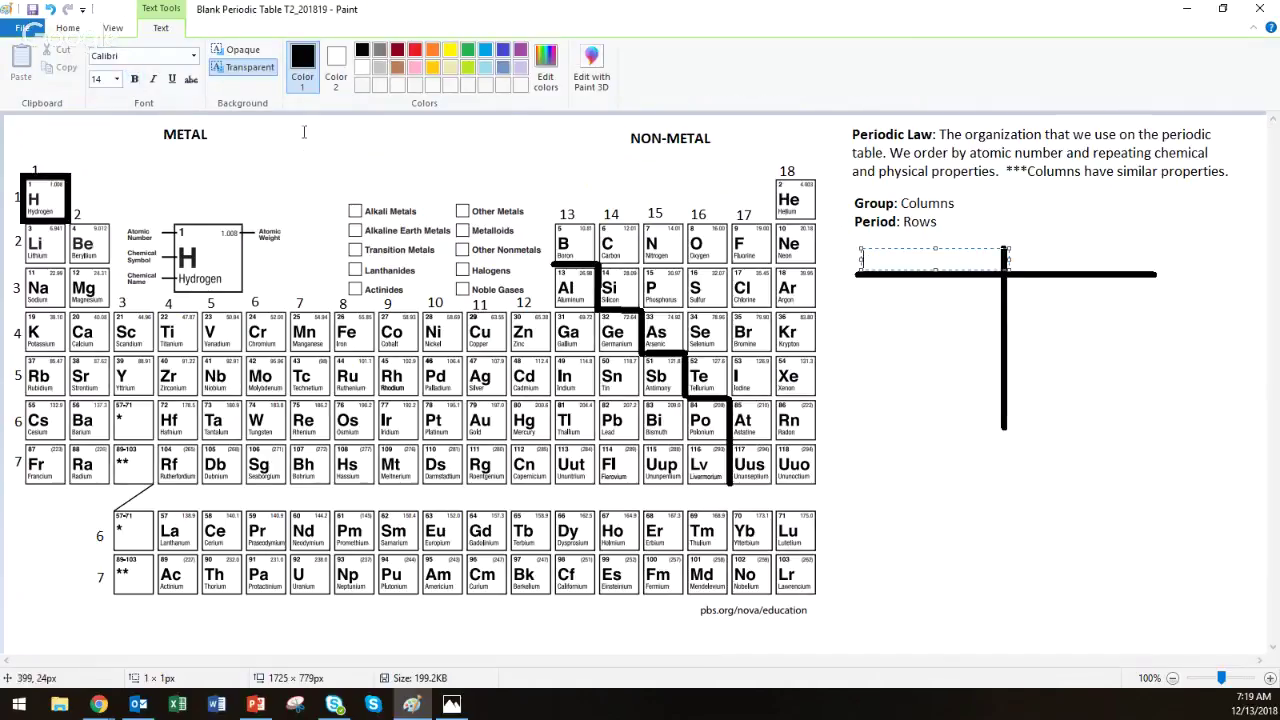
Step: Type 'Metal' left of the T-chart divider and 'Non-Metal' to its right
{"action": "type", "text": "Metal"}
{"action": "left_click", "coordinate": [1024, 261]}
{"action": "left_click", "coordinate": [1024, 261]}
{"action": "type", "text": "Non-M"}
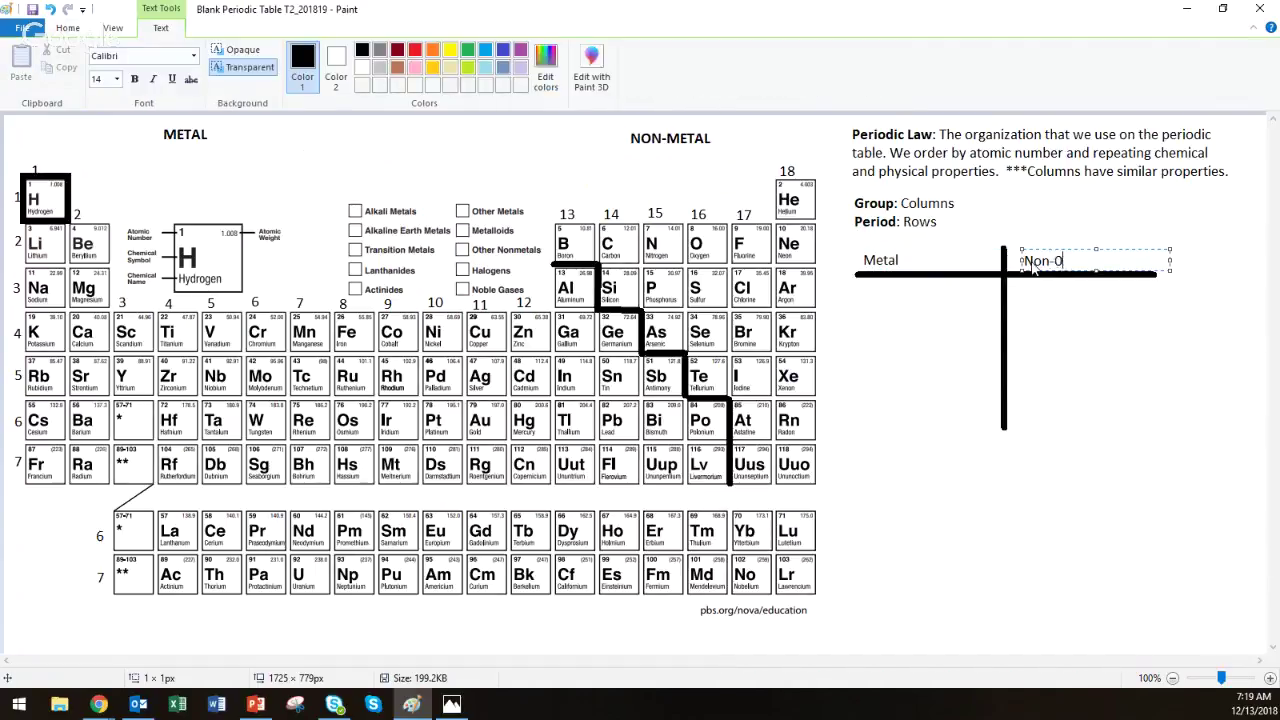
{"action": "type", "text": "etal"}
{"action": "left_click", "coordinate": [857, 298]}
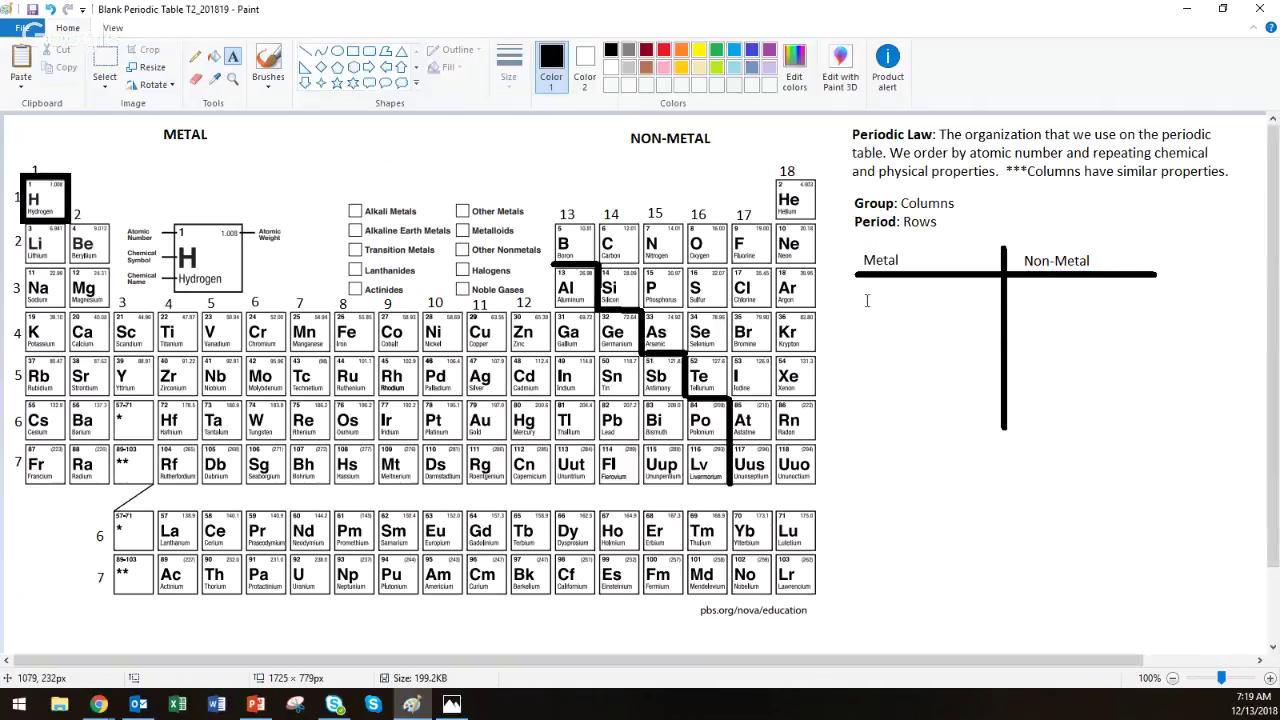
{"action": "left_click", "coordinate": [857, 296]}
Step: Type 'conduct heat and electricity' as the first line under Metal
{"action": "type", "text": "condu"}
{"action": "key", "text": "BackSpace"}
{"action": "key", "text": "BackSpace"}
{"action": "key", "text": "BackSpace"}
{"action": "key", "text": "BackSpace"}
{"action": "key", "text": "BackSpace"}
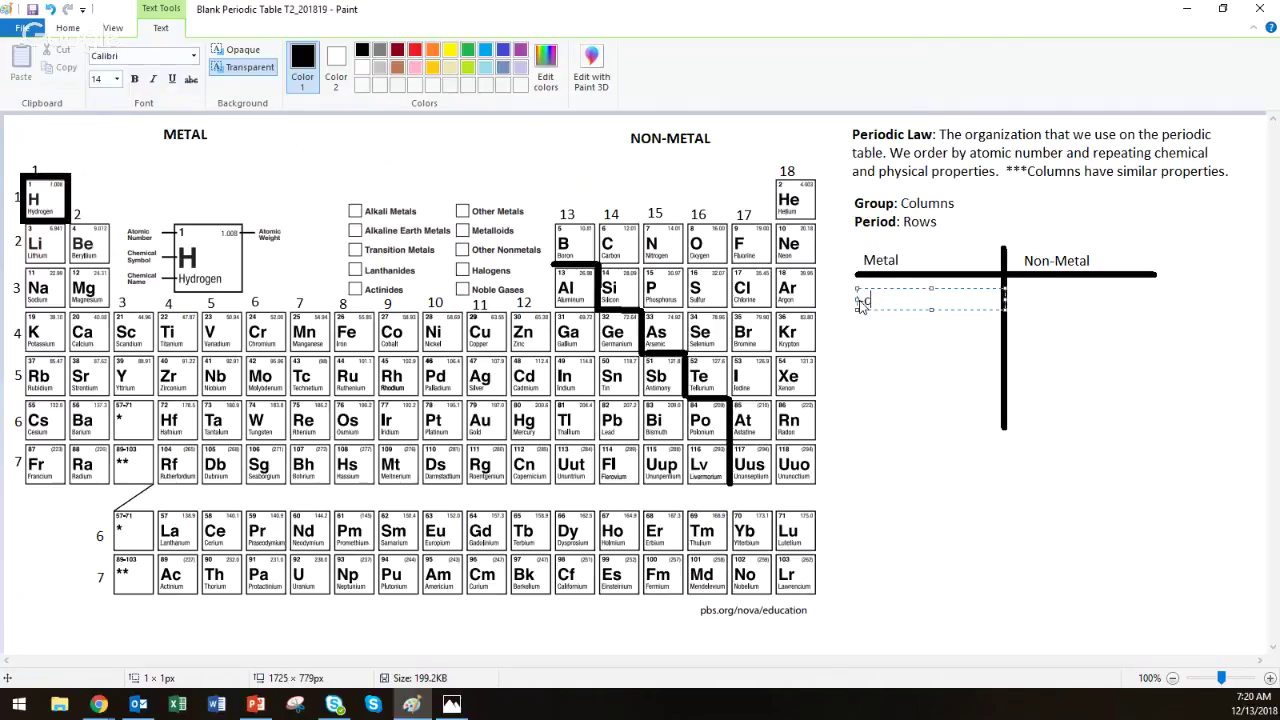
{"action": "type", "text": "oncu"}
{"action": "key", "text": "BackSpace"}
{"action": "type", "text": "duct heat and electricty"}
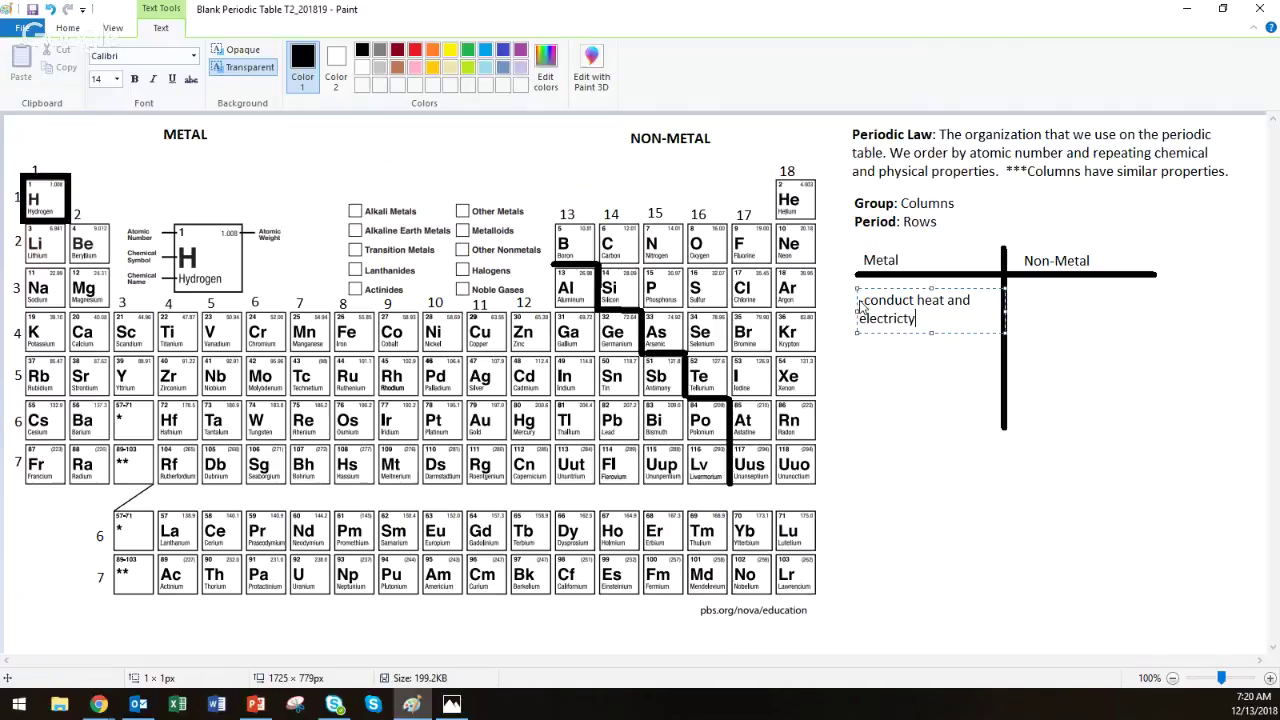
{"action": "key", "text": "BackSpace"}
{"action": "key", "text": "BackSpace"}
{"action": "key", "text": "BackSpace"}
{"action": "type", "text": "icity"}
{"action": "key", "text": "Return"}
Step: Add the lines -malleable, -ductile, -tensile strength, -luster and -form positive ions
{"action": "type", "text": "-mall"}
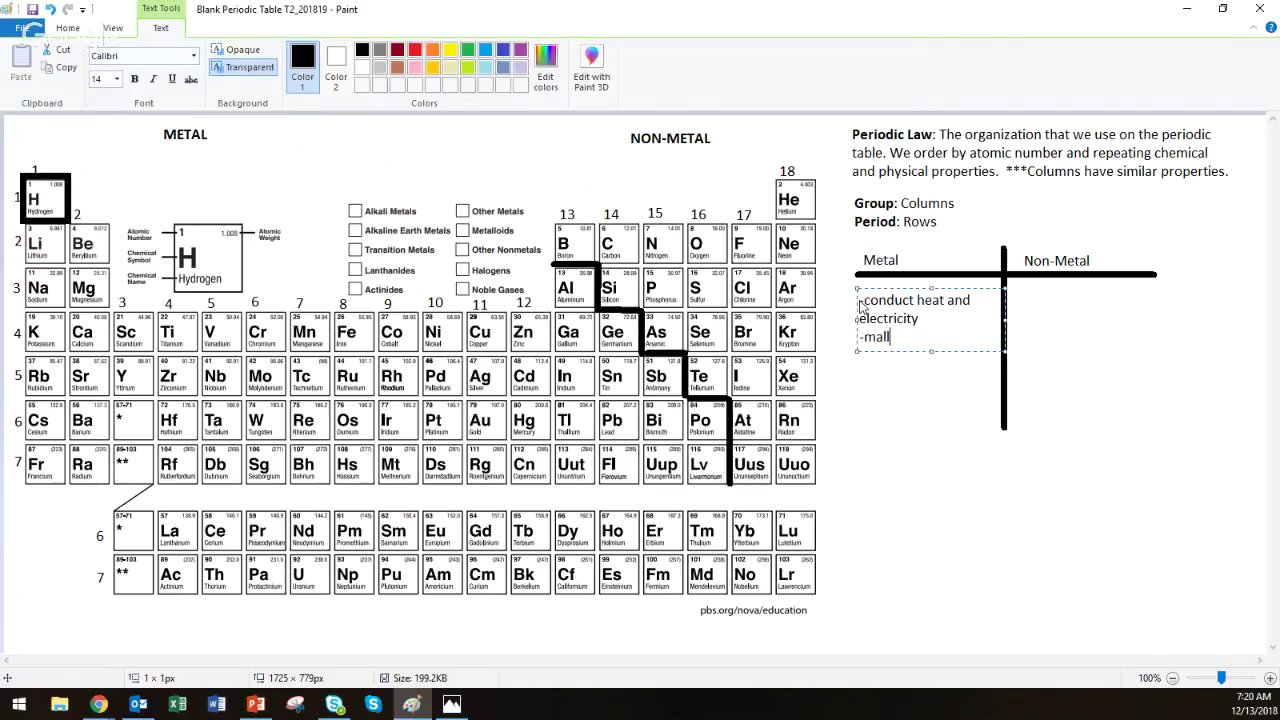
{"action": "type", "text": "eable"}
{"action": "key", "text": "Return"}
{"action": "type", "text": "-ductile"}
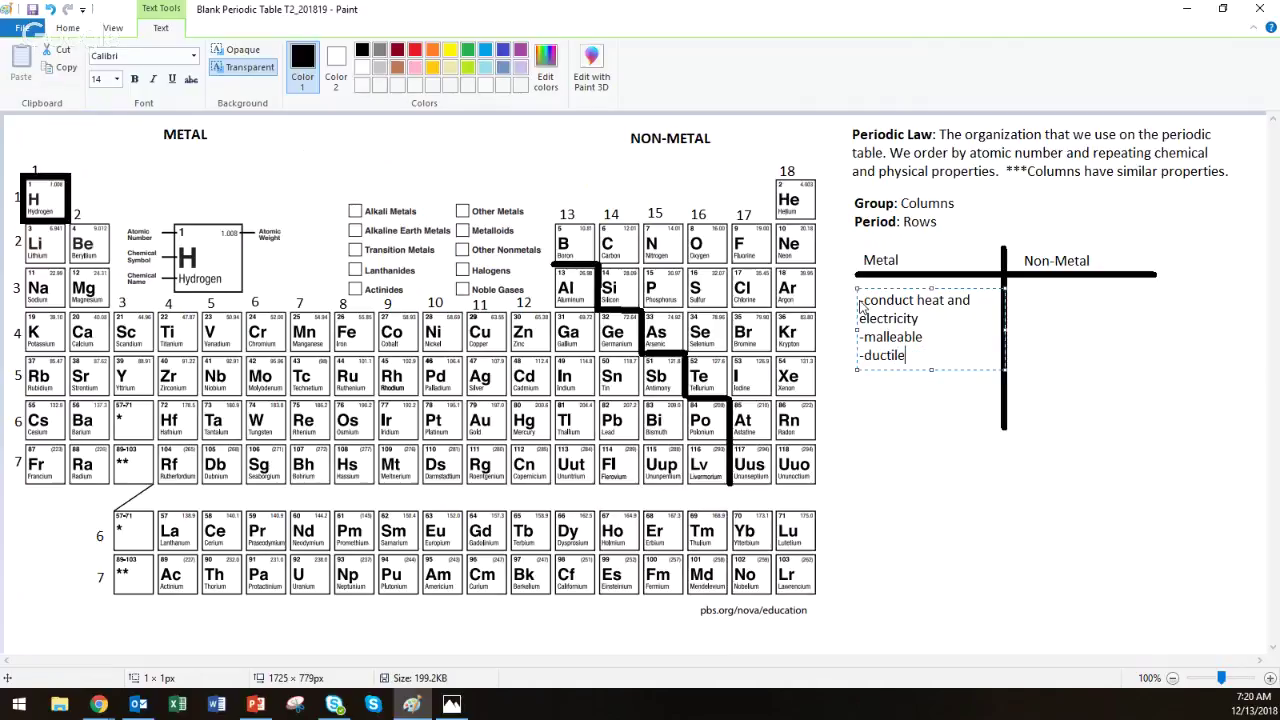
{"action": "key", "text": "Return"}
{"action": "type", "text": "-"}
{"action": "type", "text": "ten"}
{"action": "type", "text": "sile stra"}
{"action": "type", "text": "ngth"}
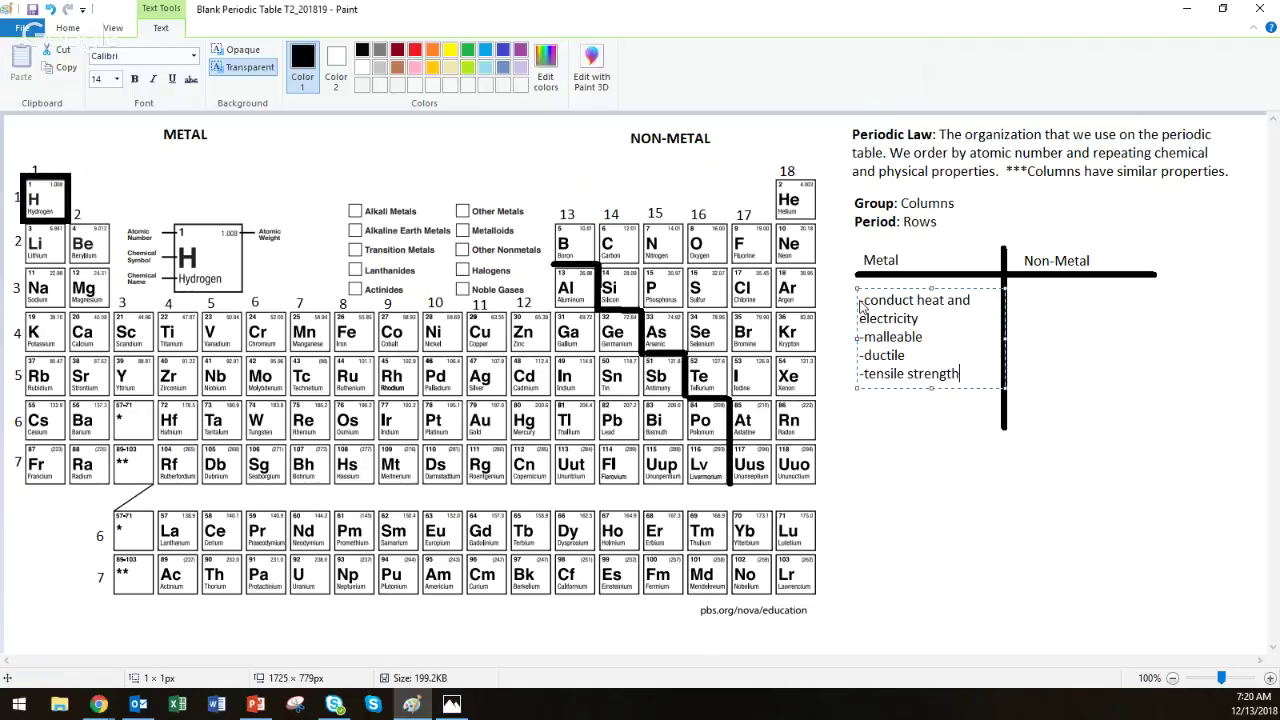
{"action": "key", "text": "Return"}
{"action": "type", "text": "-luster"}
{"action": "key", "text": "Return"}
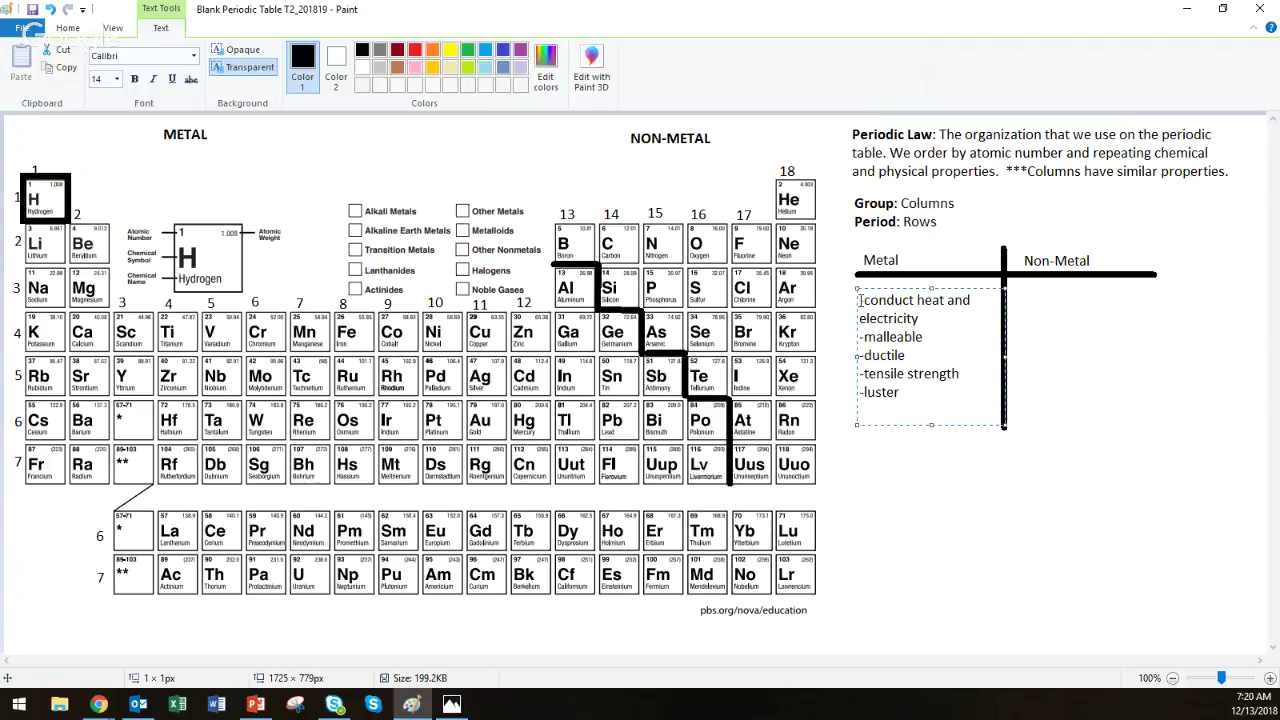
{"action": "type", "text": "-form positive ions"}
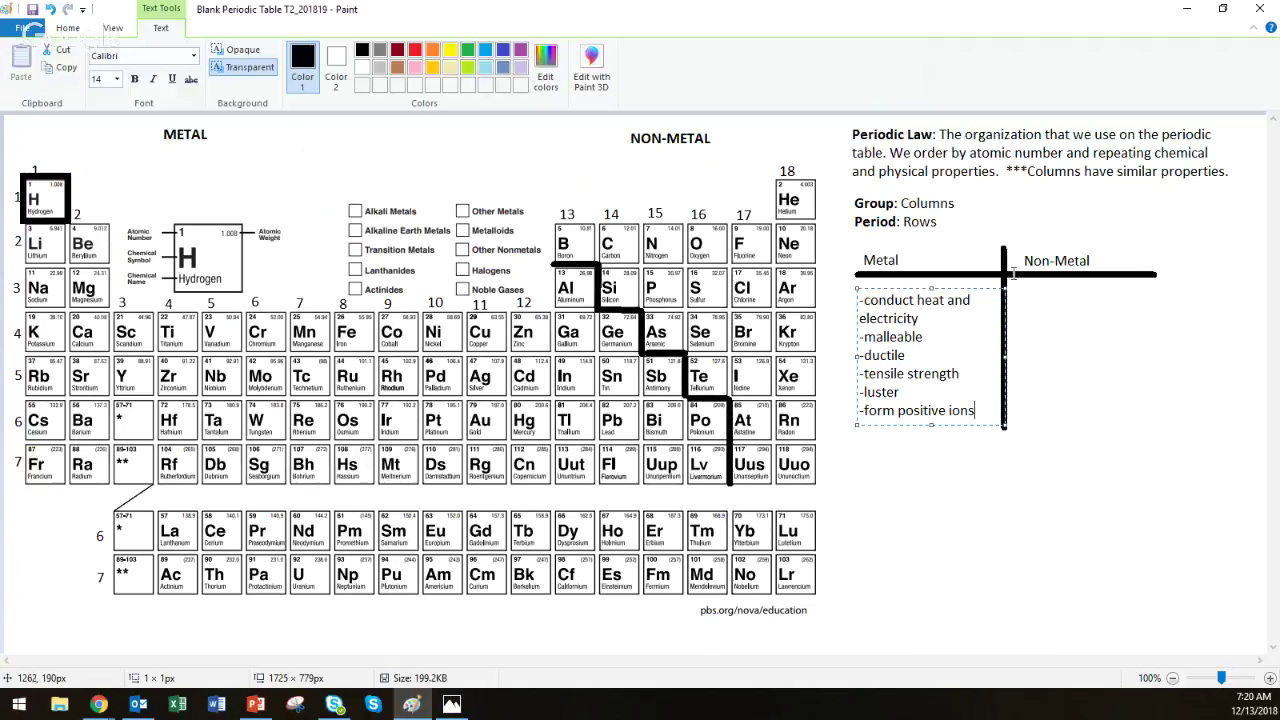
{"action": "left_click", "coordinate": [900, 461]}
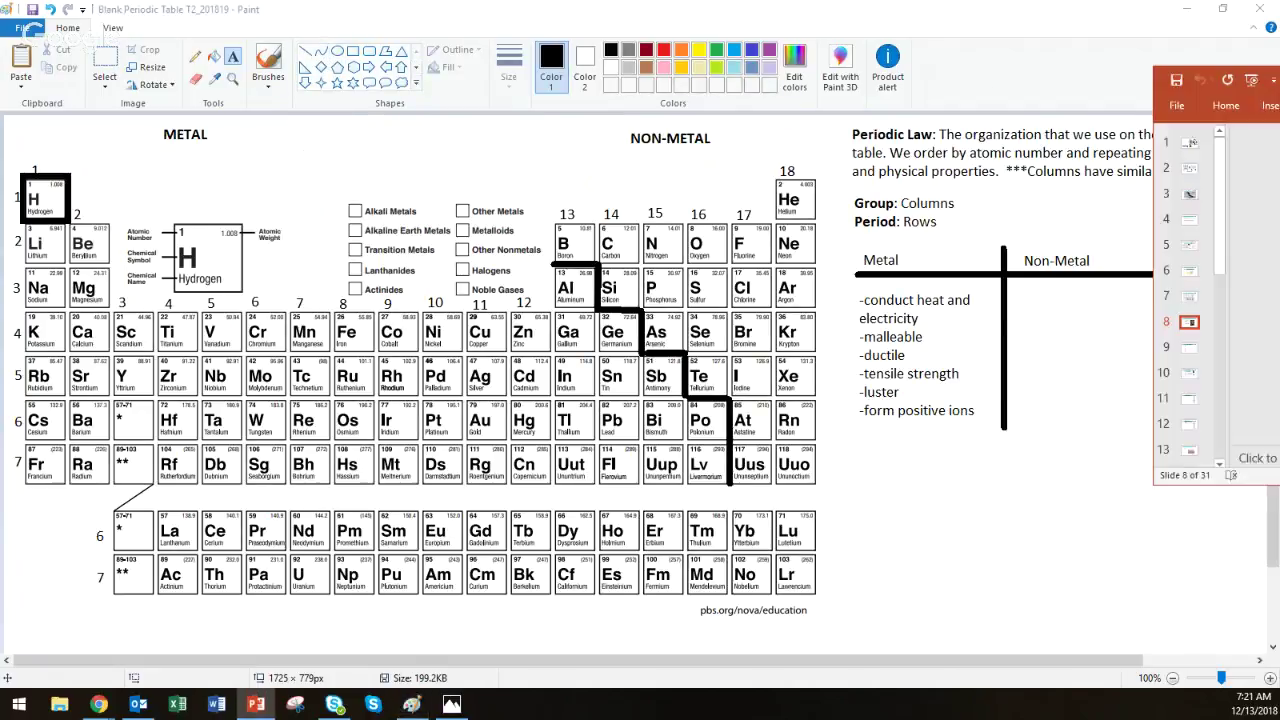
{"action": "left_click_drag", "start_coordinate": [1279, 72], "coordinate": [607, 8]}
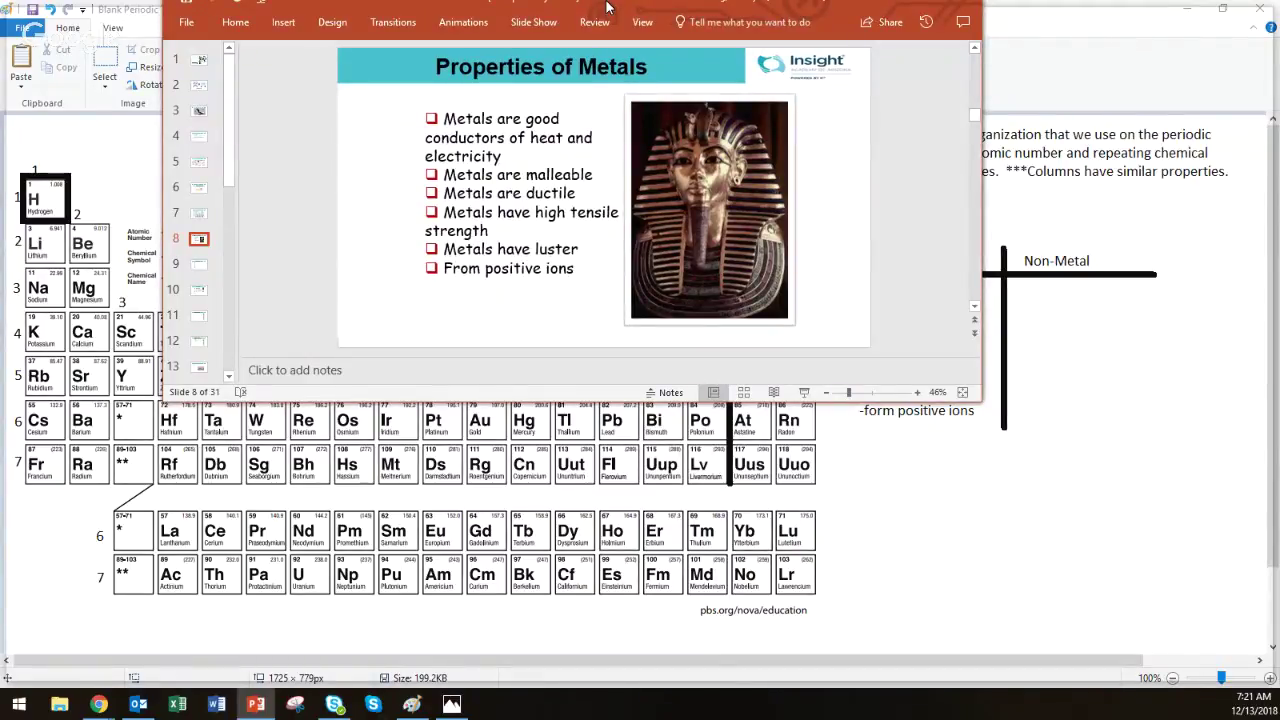
{"action": "key", "text": "alt+Tab"}
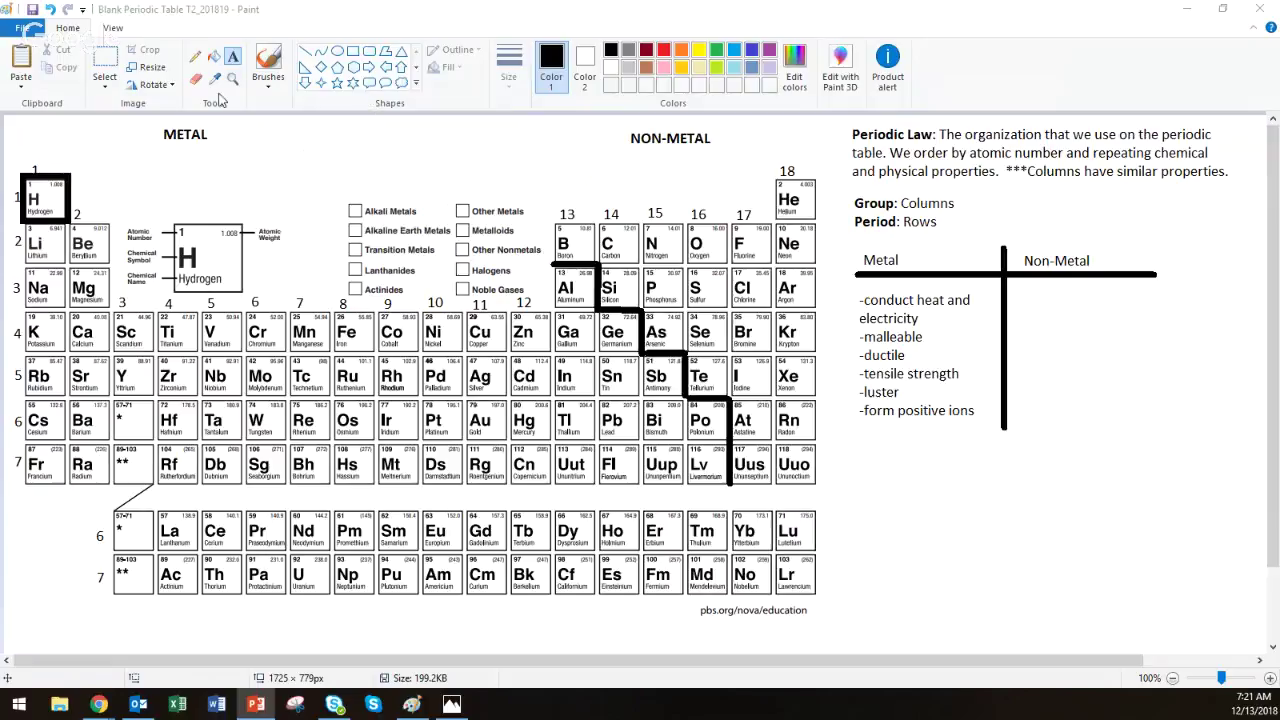
Step: Draw a bracket beside malleable, ductile and tensile strength, labelled 'shape' in size 10 text
{"action": "left_click", "coordinate": [197, 60]}
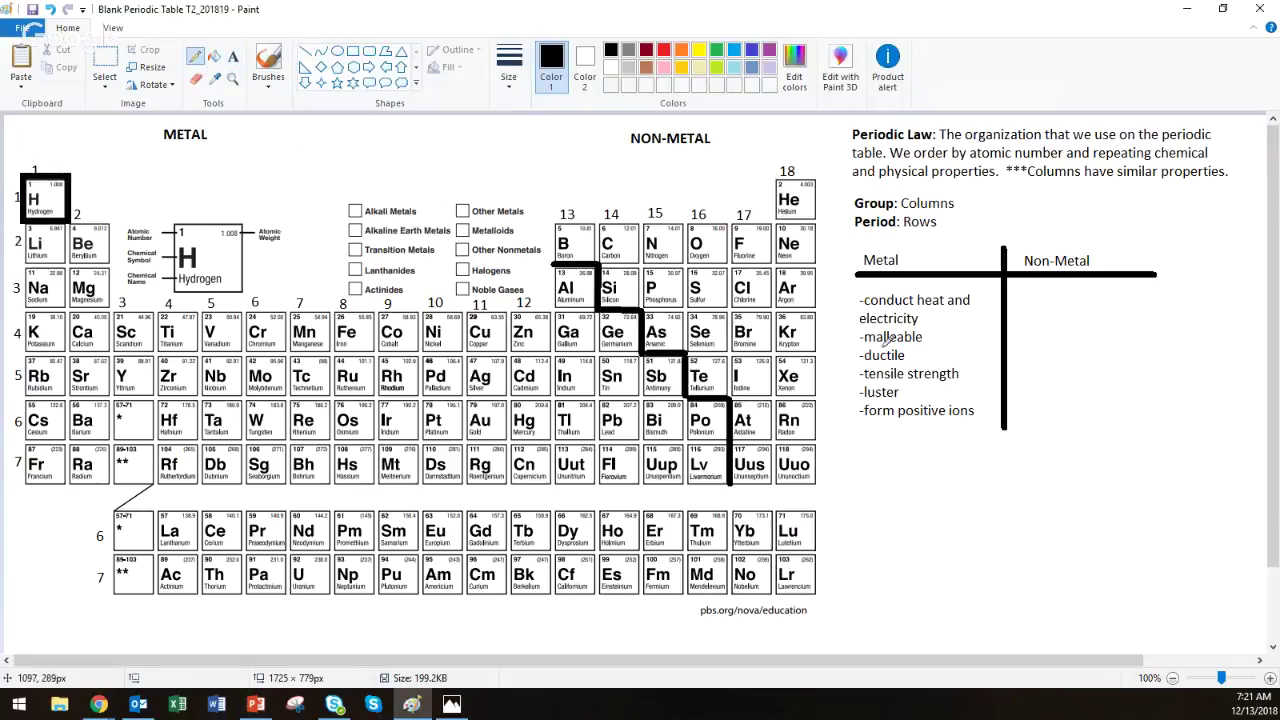
{"action": "left_click_drag", "start_coordinate": [857, 336], "coordinate": [861, 381]}
{"action": "left_click", "coordinate": [233, 56]}
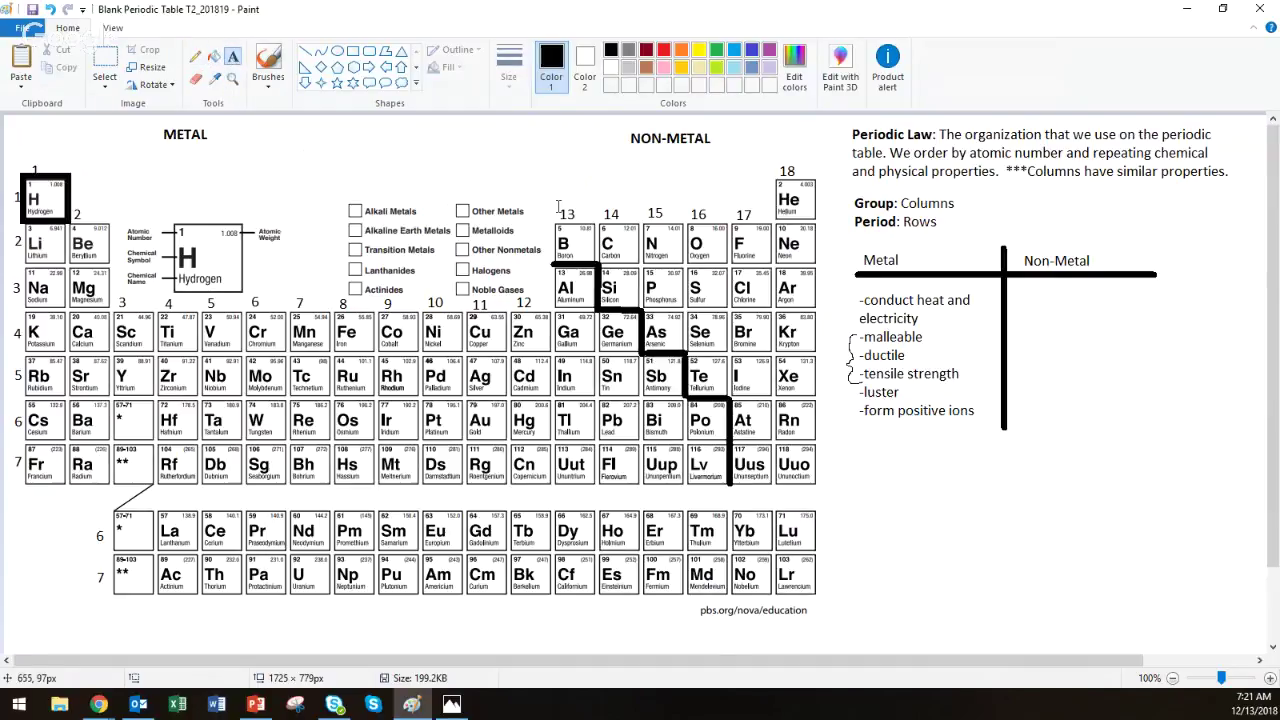
{"action": "left_click", "coordinate": [825, 329]}
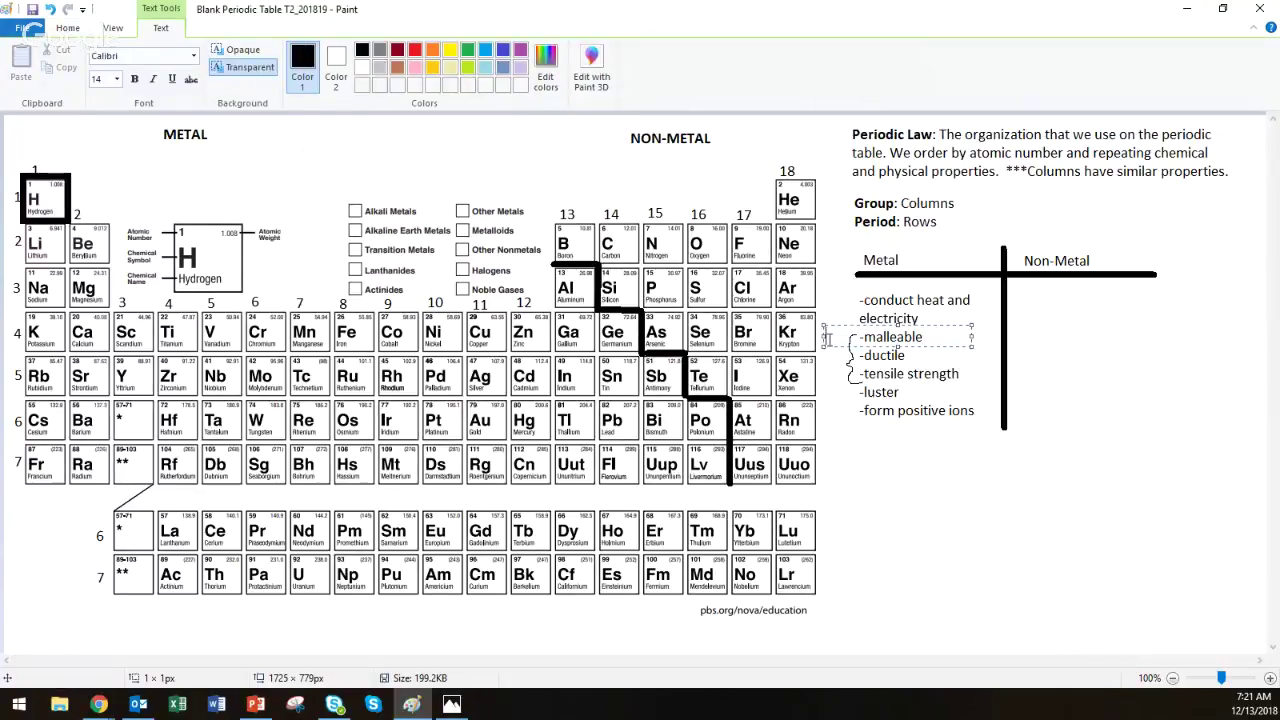
{"action": "type", "text": "shape"}
{"action": "key", "text": "shift+Left"}
{"action": "key", "text": "shift+Left"}
{"action": "key", "text": "shift+Left"}
{"action": "key", "text": "shift+Left"}
{"action": "key", "text": "shift+Left"}
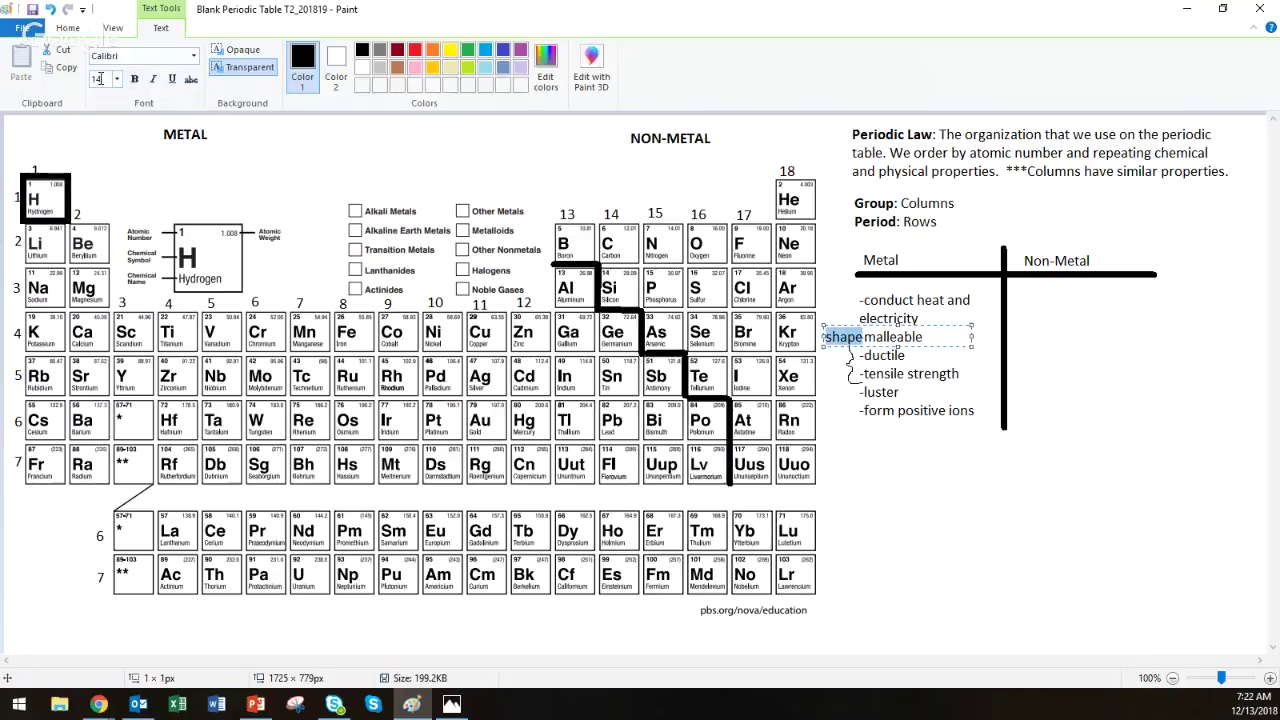
{"action": "type", "text": "10"}
{"action": "key", "text": "Return"}
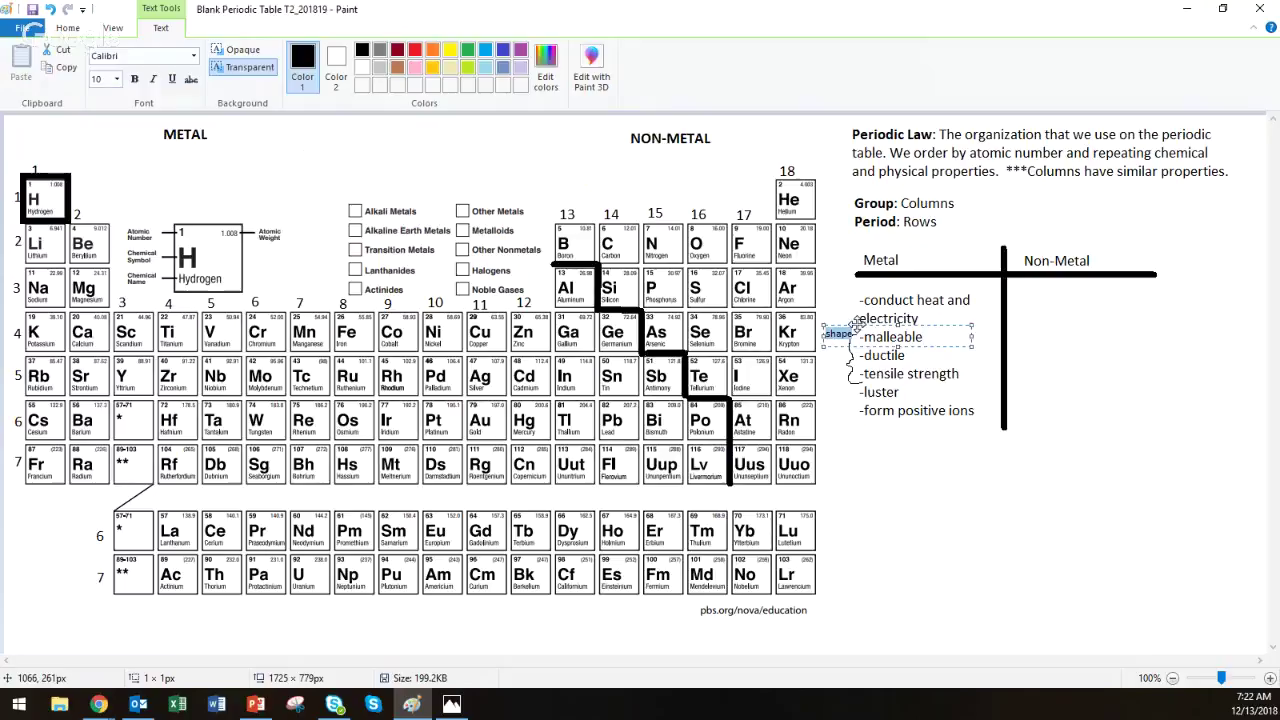
{"action": "left_click_drag", "start_coordinate": [857, 324], "coordinate": [850, 352]}
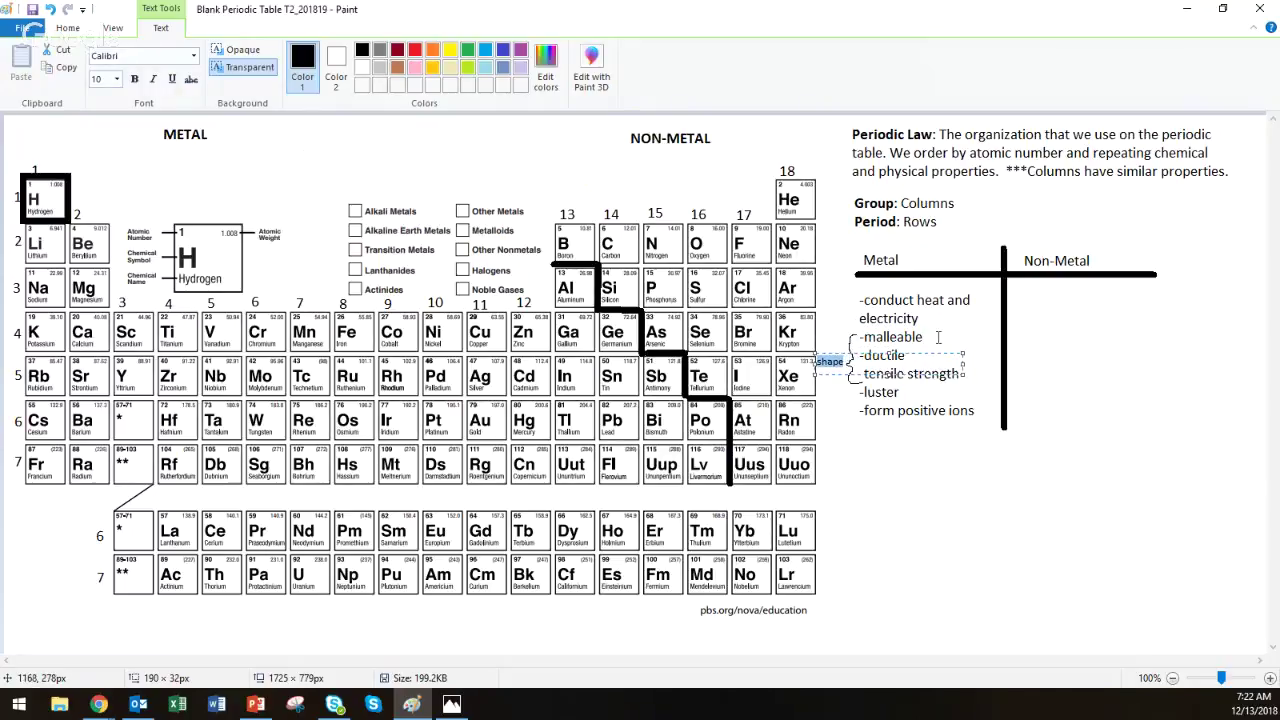
{"action": "left_click", "coordinate": [1023, 443]}
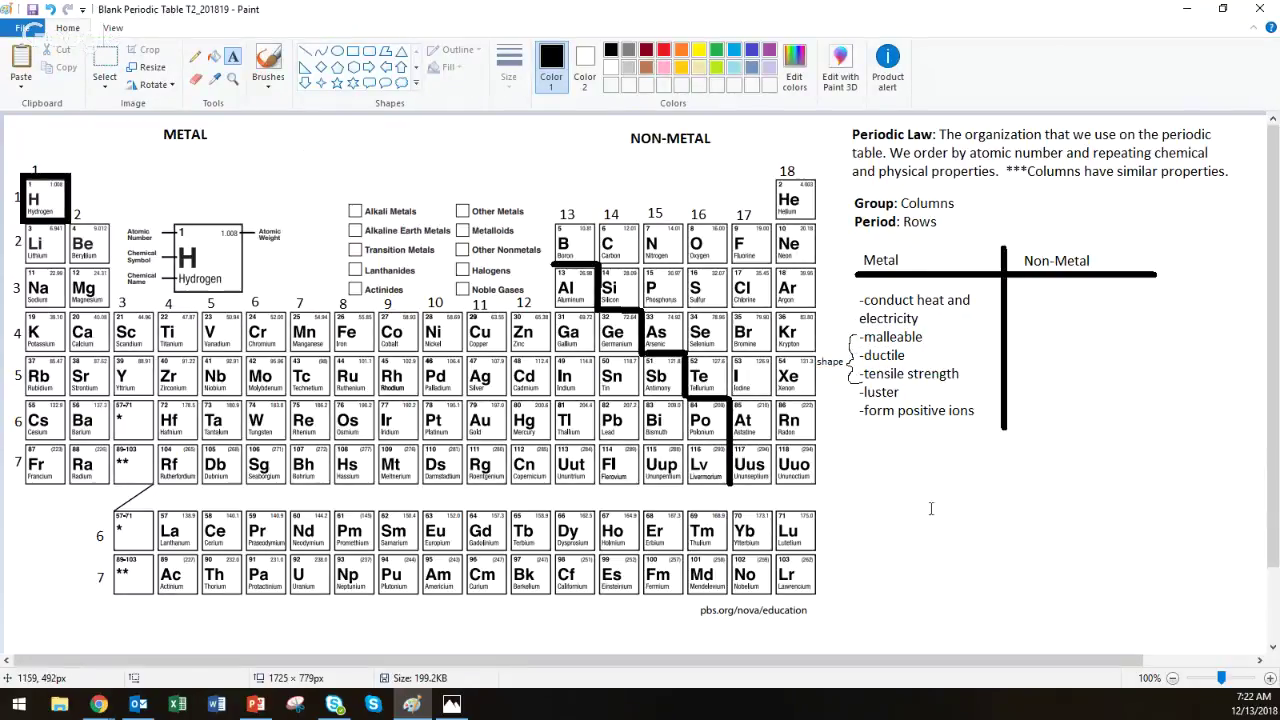
Step: Write '(shiny)' next to the -luster entry in the Metal column
{"action": "left_click", "coordinate": [920, 397]}
{"action": "left_click", "coordinate": [919, 396]}
{"action": "left_click", "coordinate": [917, 395]}
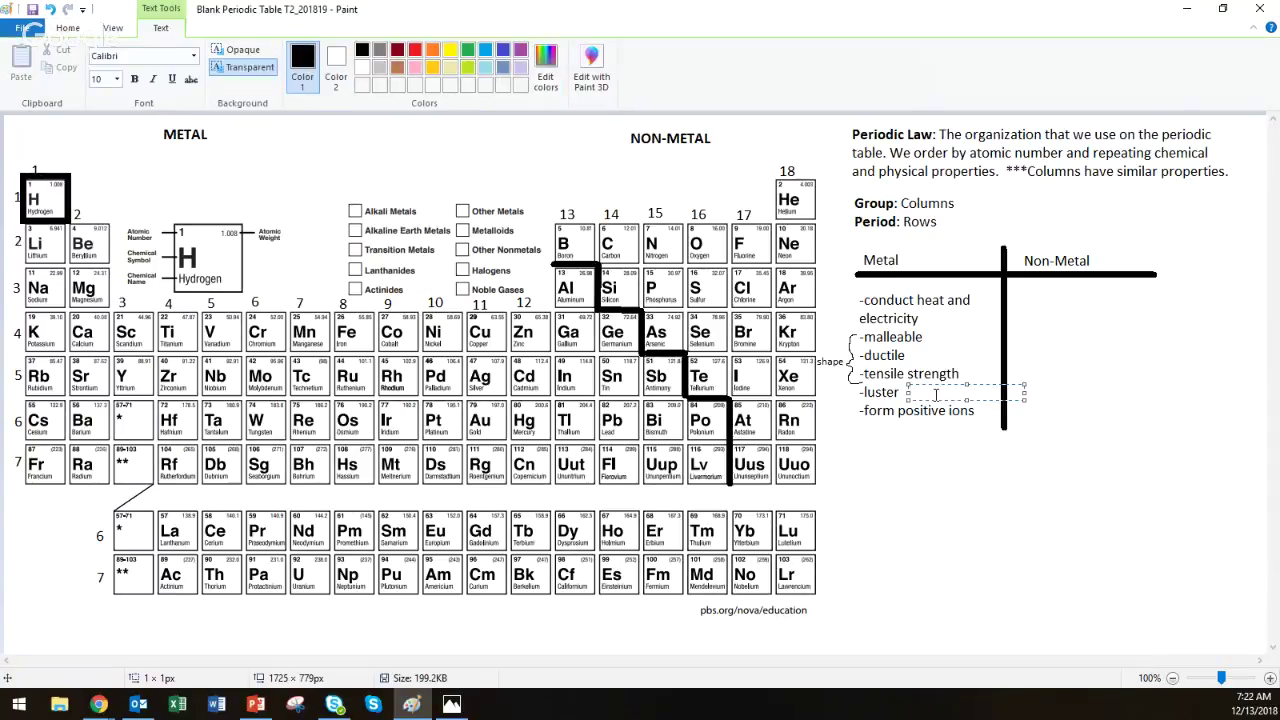
{"action": "type", "text": "(shiny)"}
{"action": "left_click", "coordinate": [918, 475]}
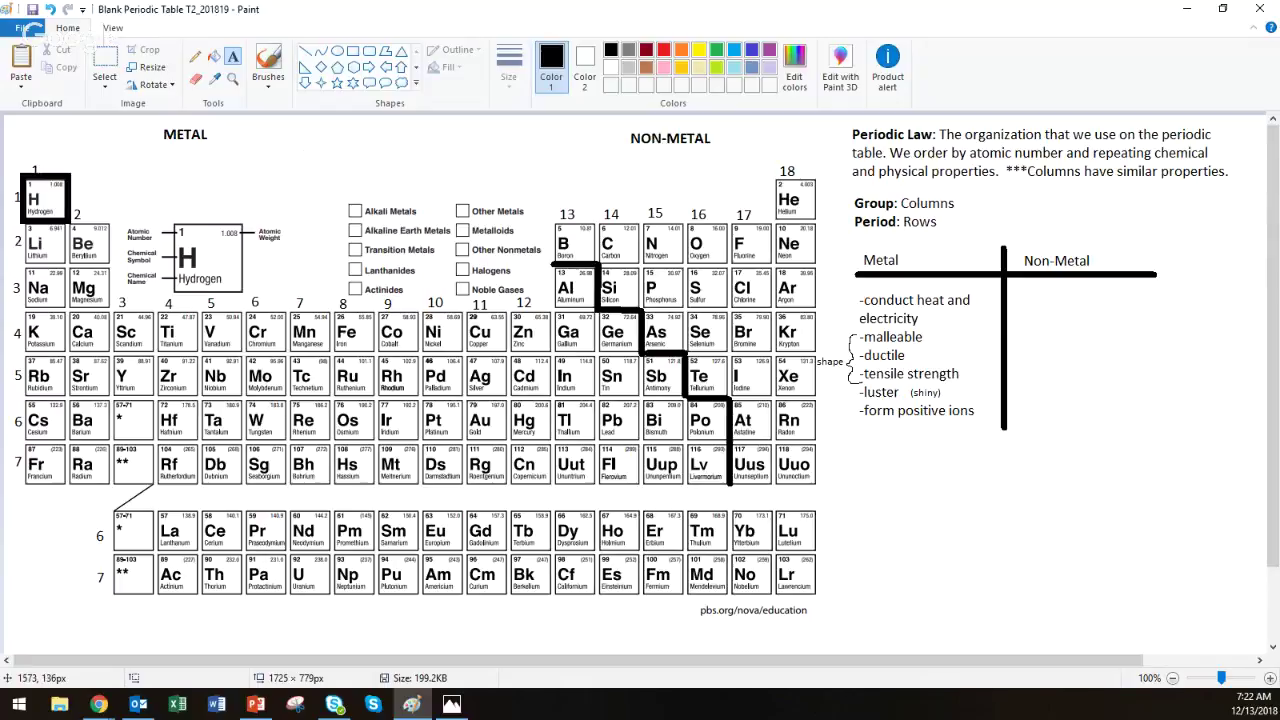
{"action": "key", "text": "alt+Tab"}
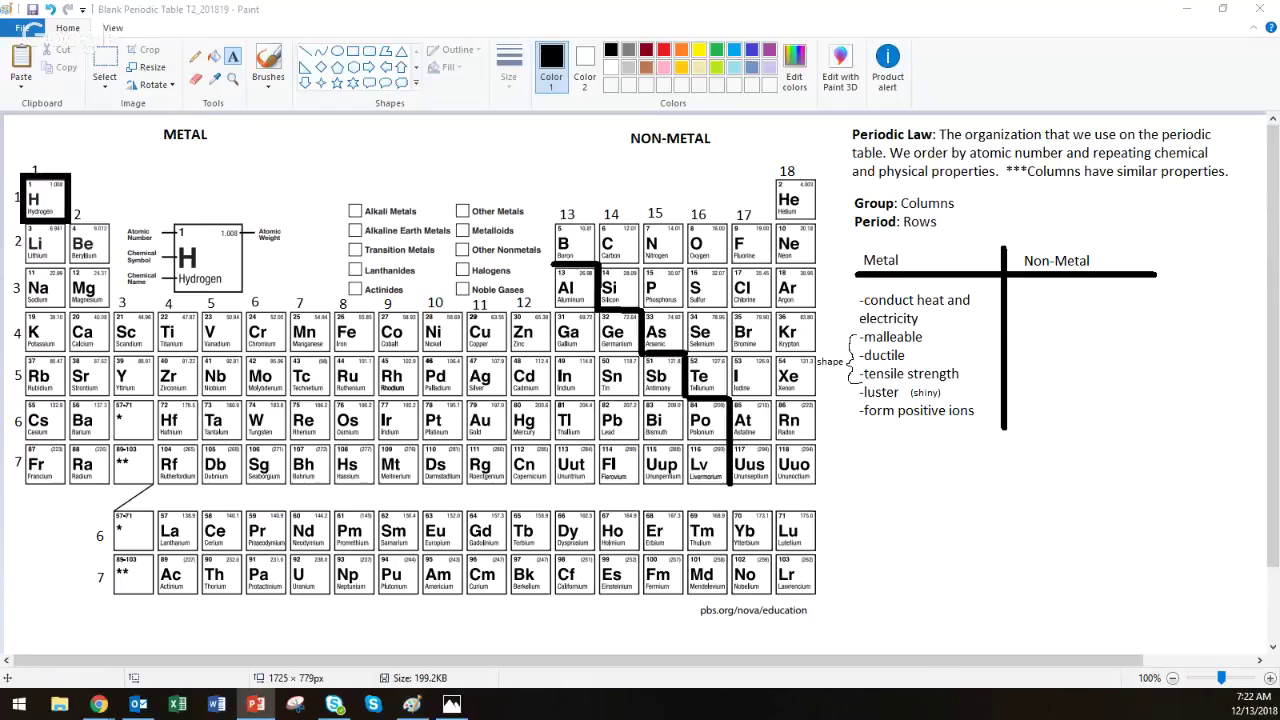
Step: Draw a red rectangle around the Alkali Metals legend checkbox
{"action": "left_click", "coordinate": [664, 50]}
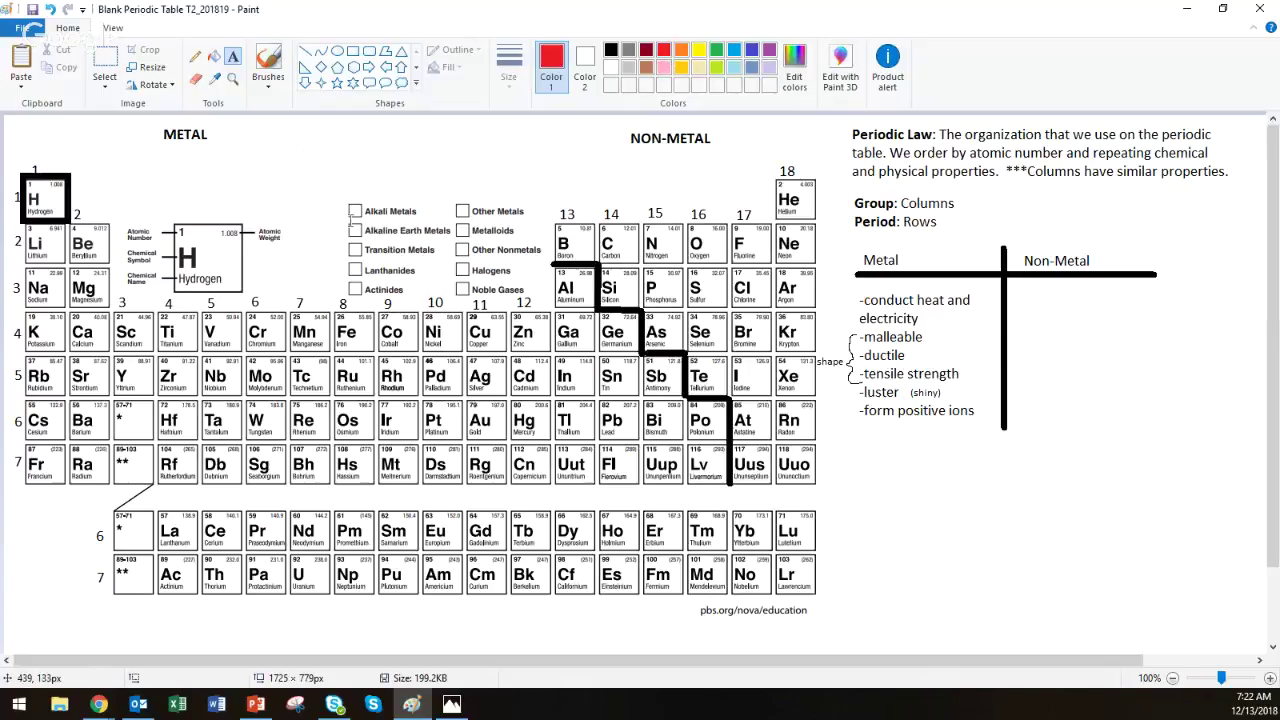
{"action": "left_click", "coordinate": [354, 51]}
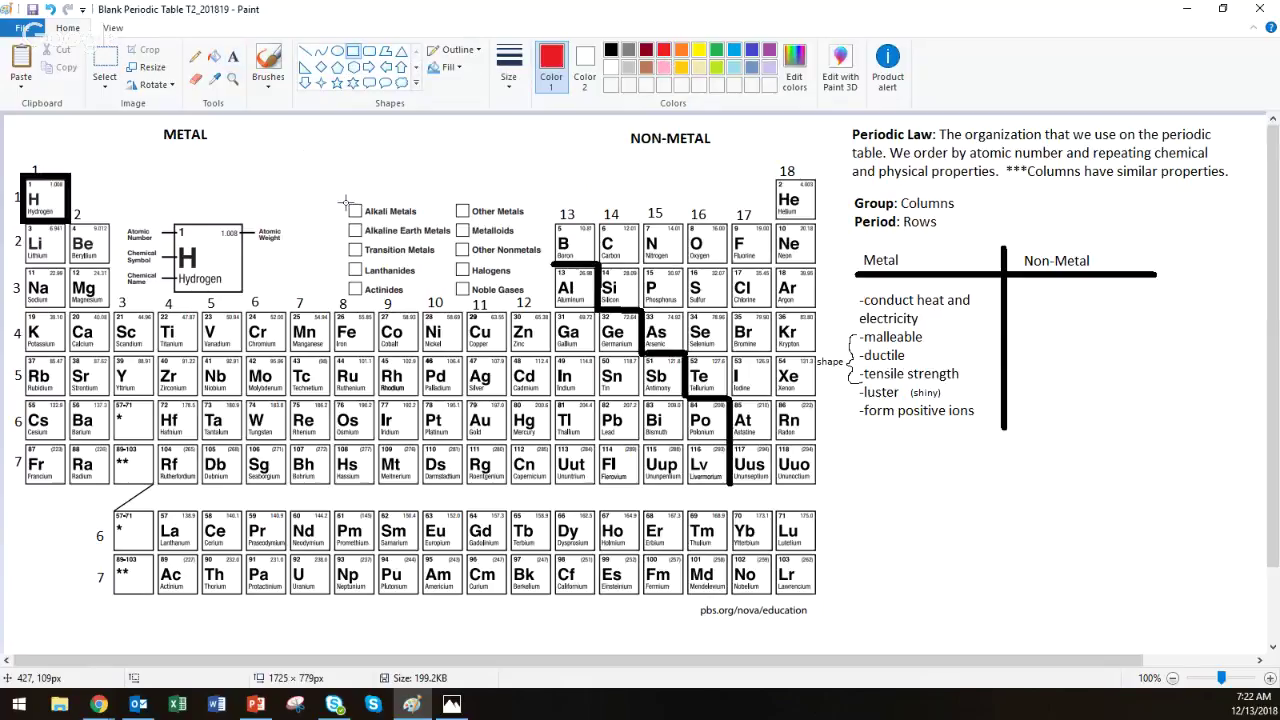
{"action": "left_click_drag", "start_coordinate": [344, 203], "coordinate": [363, 223]}
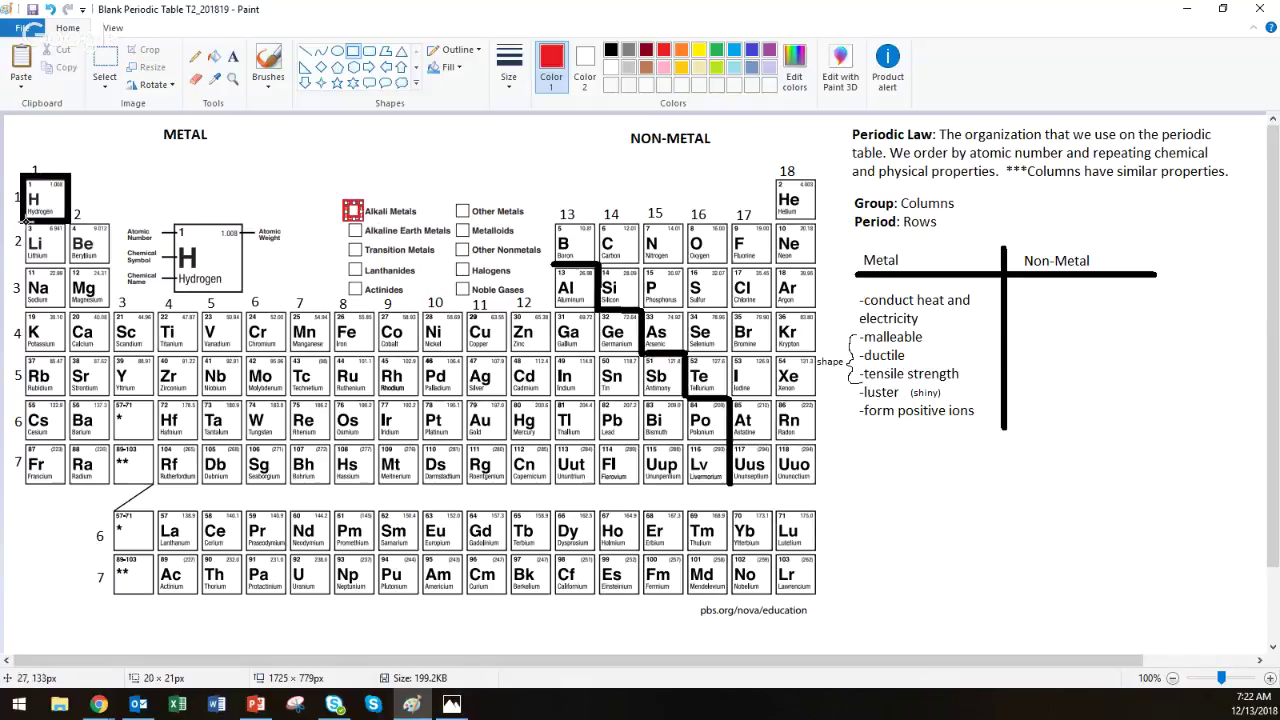
Step: Outline the Li-to-Fr column with a thinner red rectangle
{"action": "left_click", "coordinate": [511, 80]}
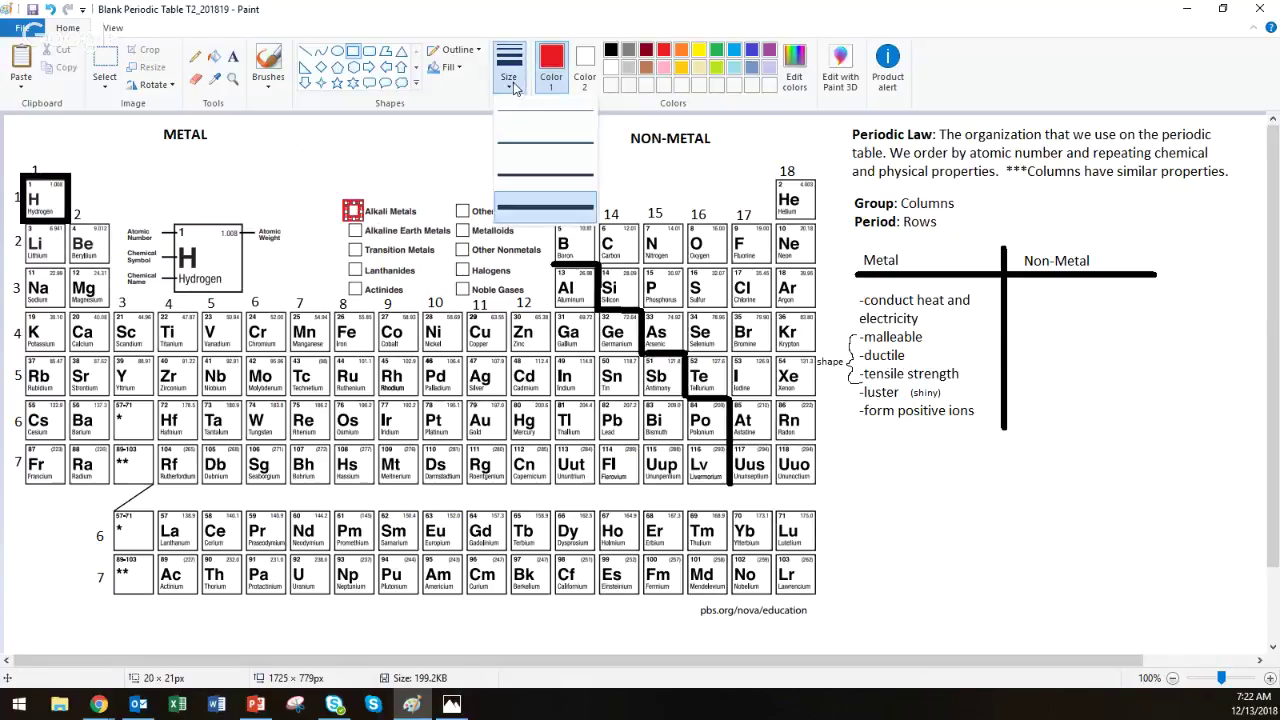
{"action": "left_click", "coordinate": [517, 150]}
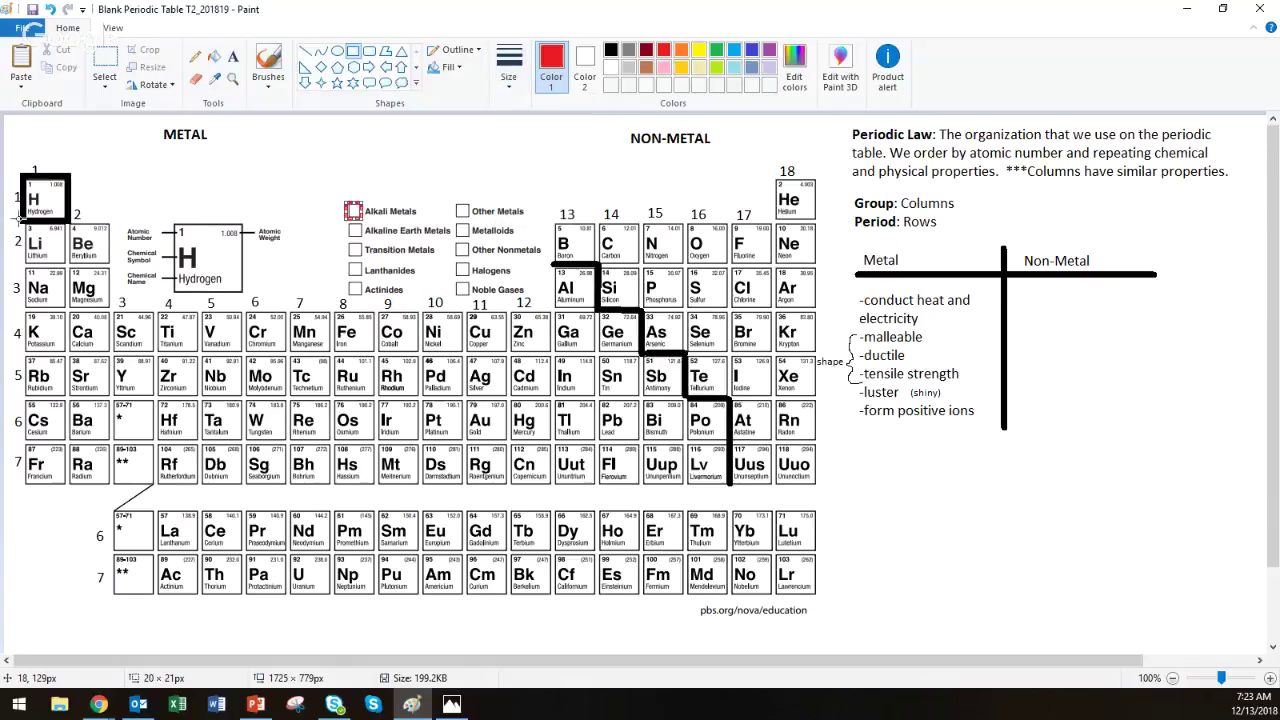
{"action": "left_click_drag", "start_coordinate": [19, 220], "coordinate": [69, 317]}
{"action": "key", "text": "ctrl+z"}
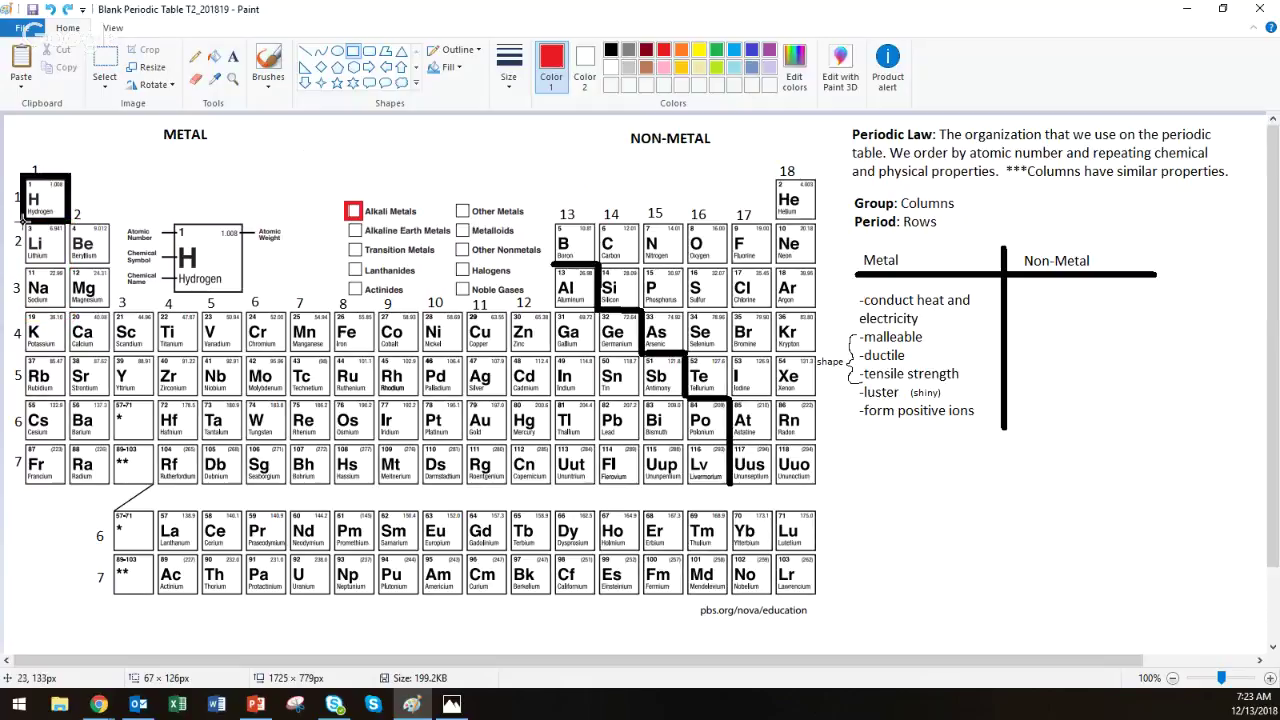
{"action": "left_click_drag", "start_coordinate": [22, 220], "coordinate": [66, 483]}
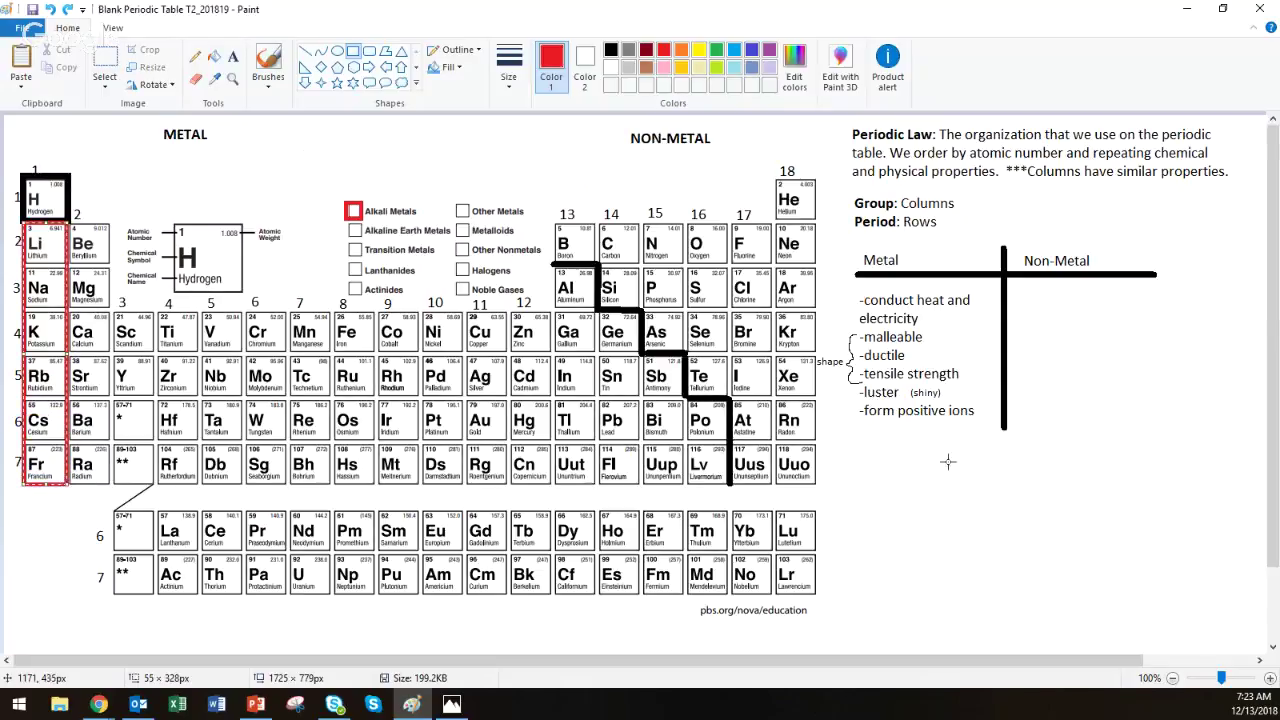
{"action": "left_click", "coordinate": [233, 57]}
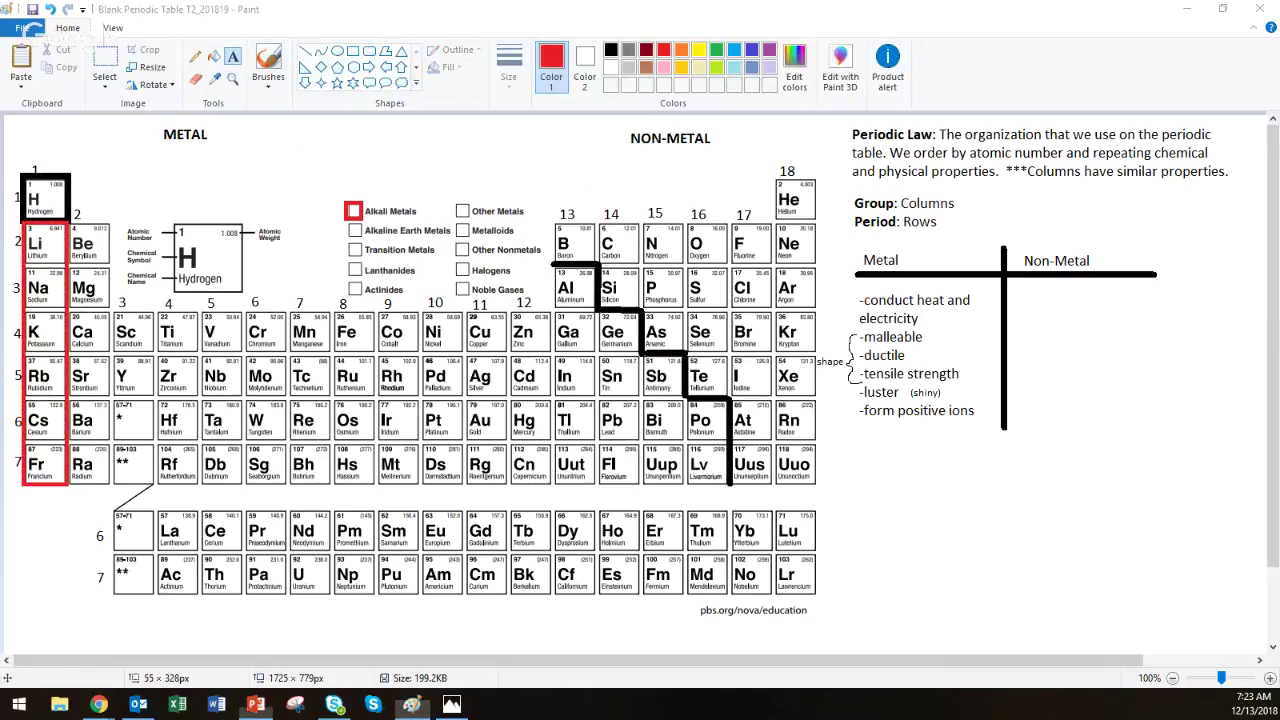
Step: Below the Metal list, type 'Alkali Metals' at size 14, then '1 valence electron', widening the box
{"action": "left_click", "coordinate": [847, 467]}
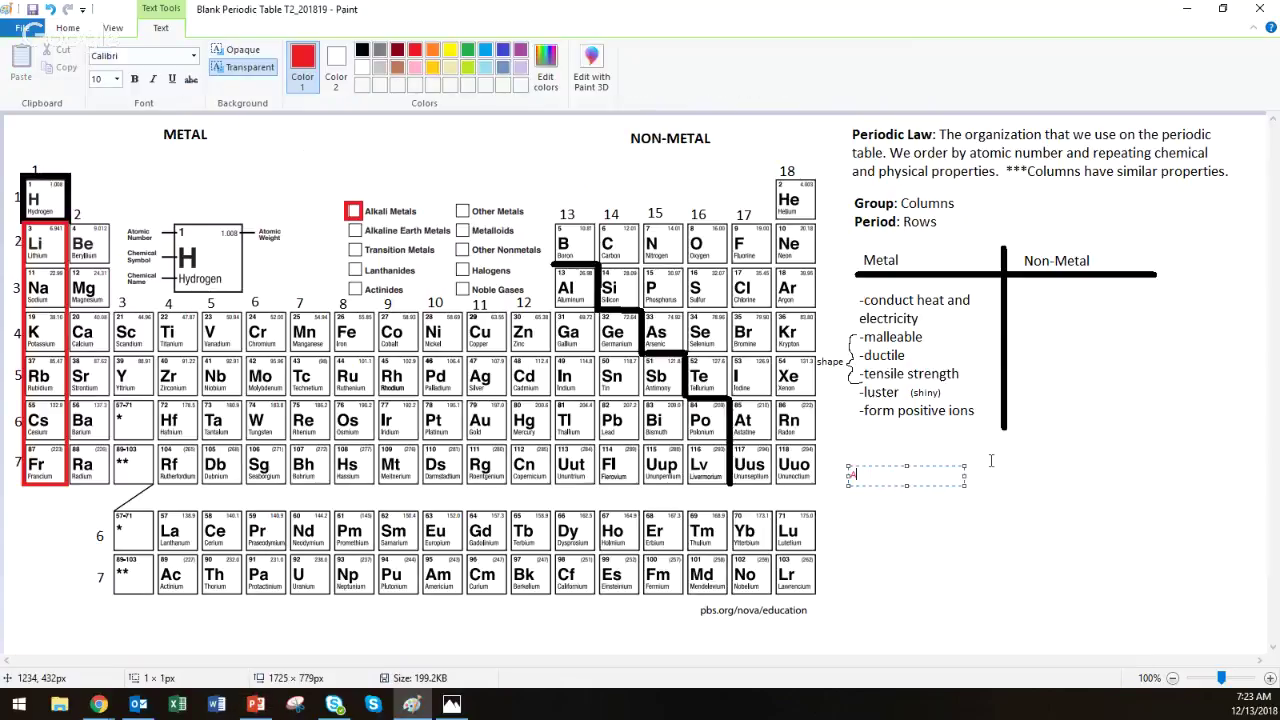
{"action": "left_click", "coordinate": [116, 79]}
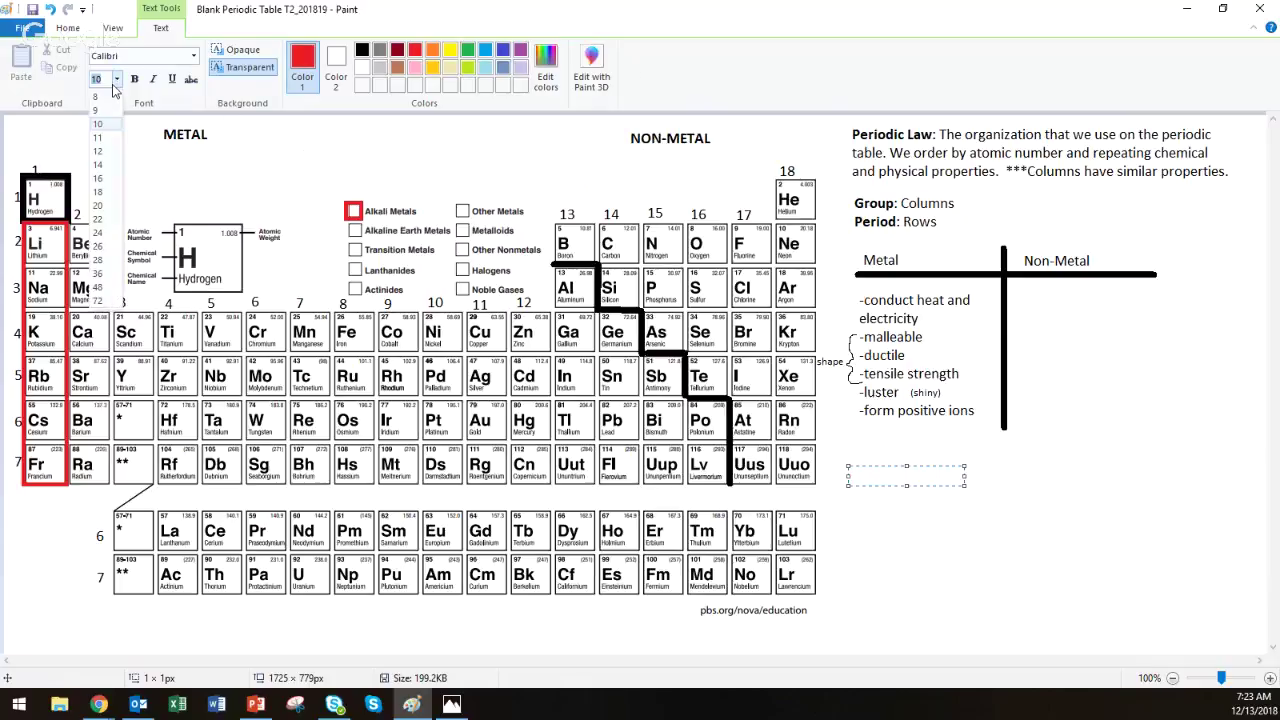
{"action": "left_click", "coordinate": [110, 164]}
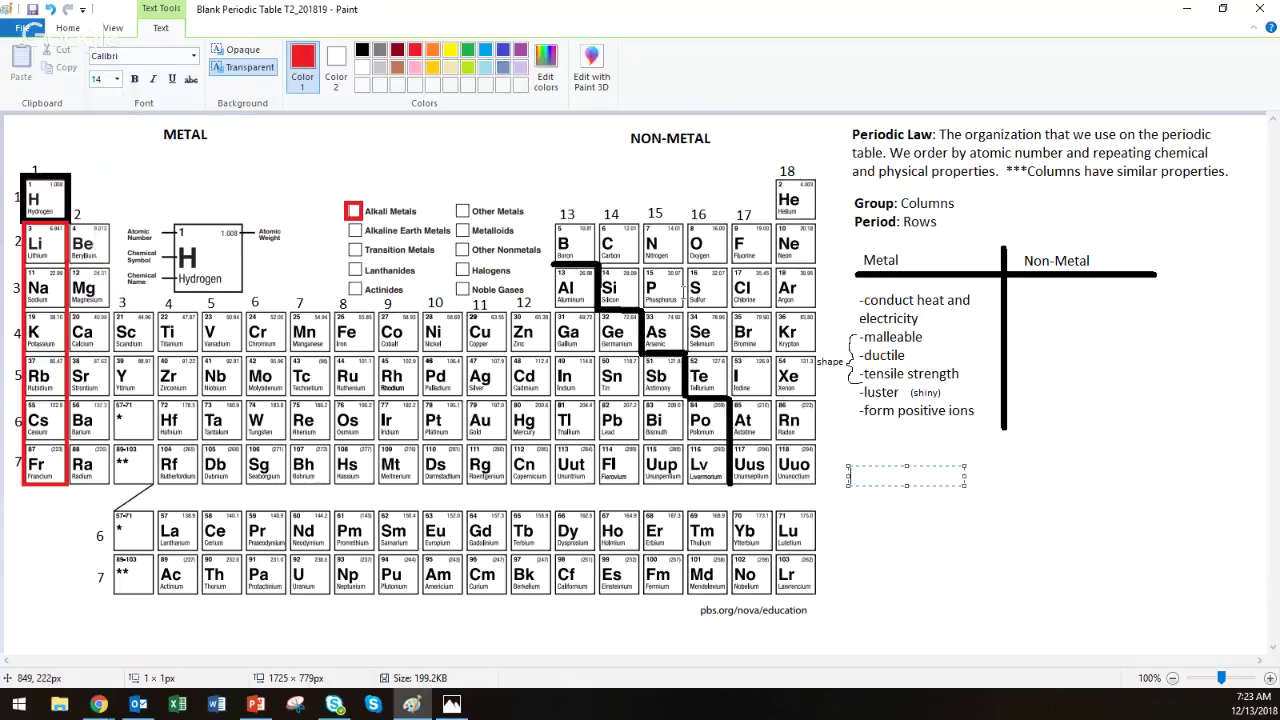
{"action": "type", "text": "Alkali Metals"}
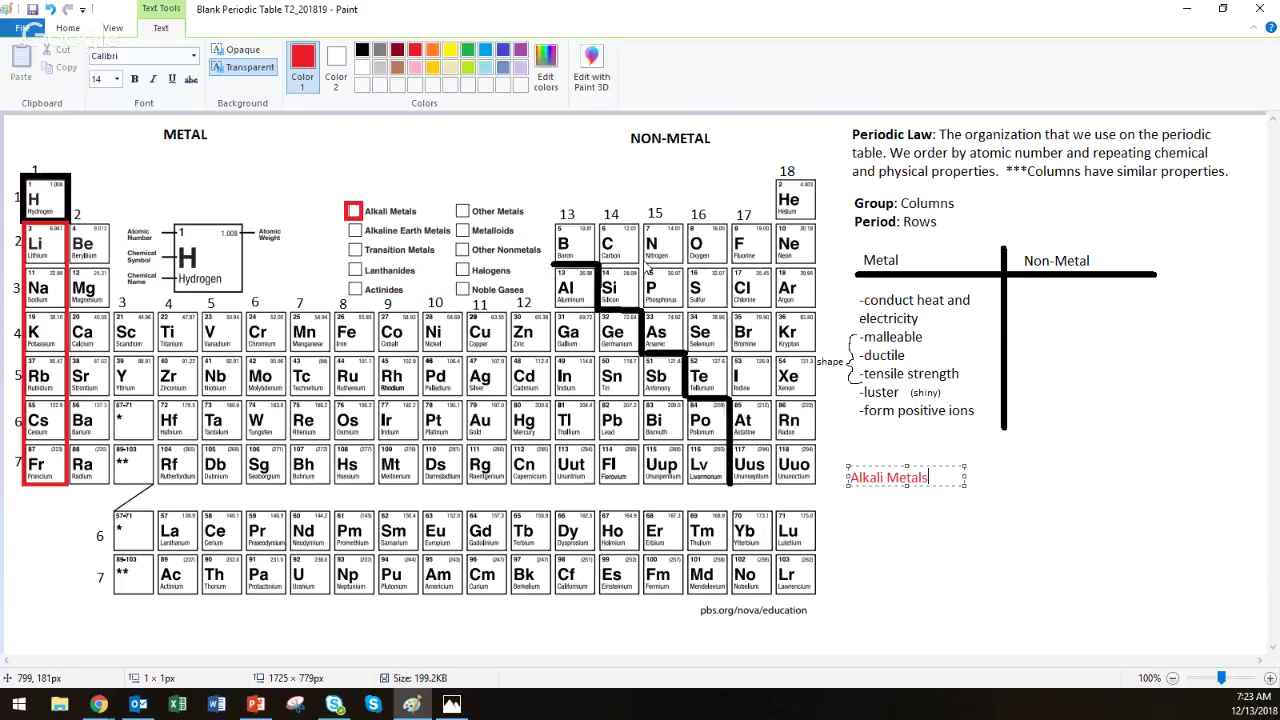
{"action": "key", "text": "Return"}
{"action": "type", "text": "-1"}
{"action": "key", "text": "BackSpace"}
{"action": "type", "text": "1 valence electron"}
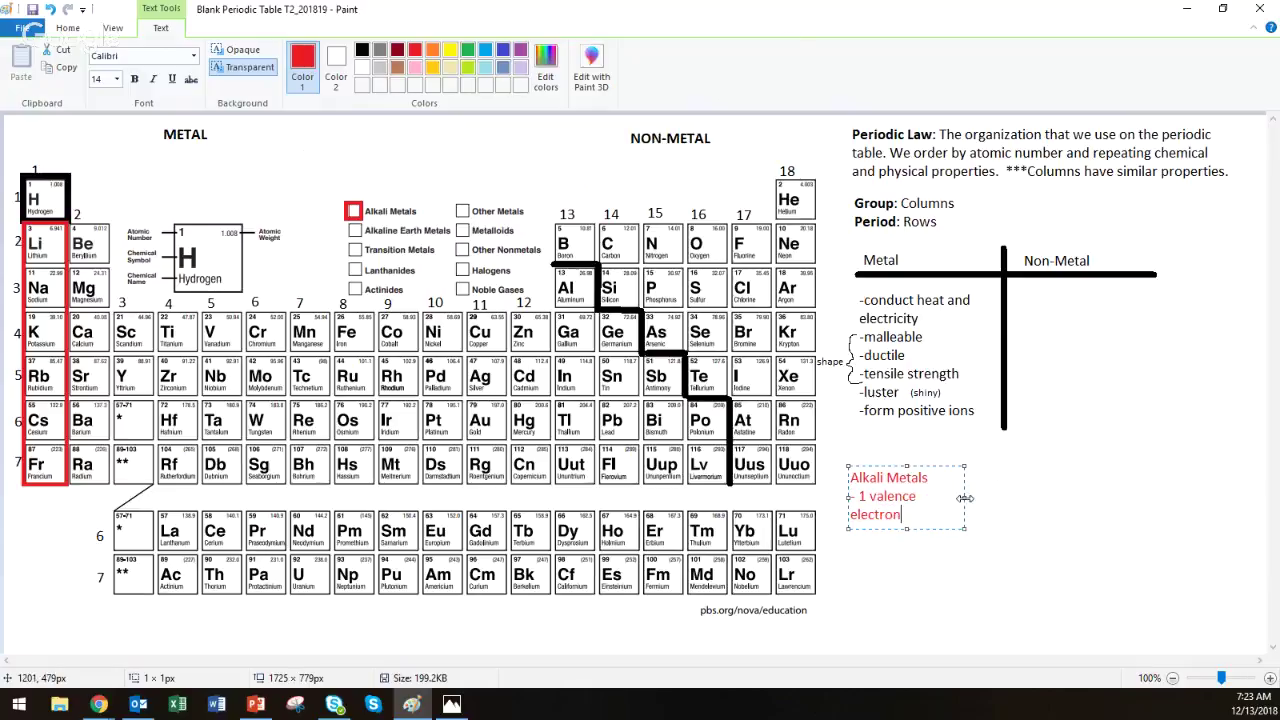
{"action": "left_click_drag", "start_coordinate": [964, 497], "coordinate": [1043, 493]}
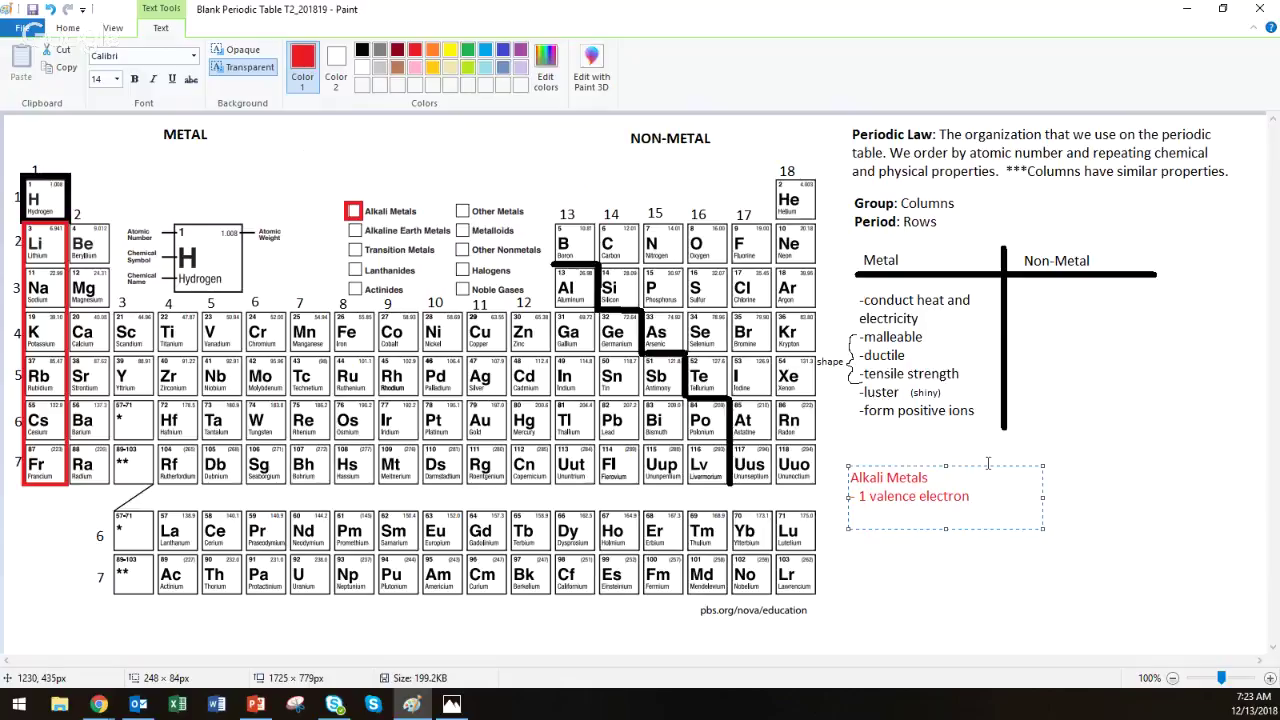
{"action": "key", "text": "Return"}
Step: Add 'never pure in nature' and '-highly reactive, especially with water', widening and nudging the note
{"action": "type", "text": "eve"}
{"action": "key", "text": "BackSpace"}
{"action": "key", "text": "BackSpace"}
{"action": "key", "text": "BackSpace"}
{"action": "key", "text": "BackSpace"}
{"action": "type", "text": "never pure in nature"}
{"action": "key", "text": "Return"}
{"action": "type", "text": "-highly reac"}
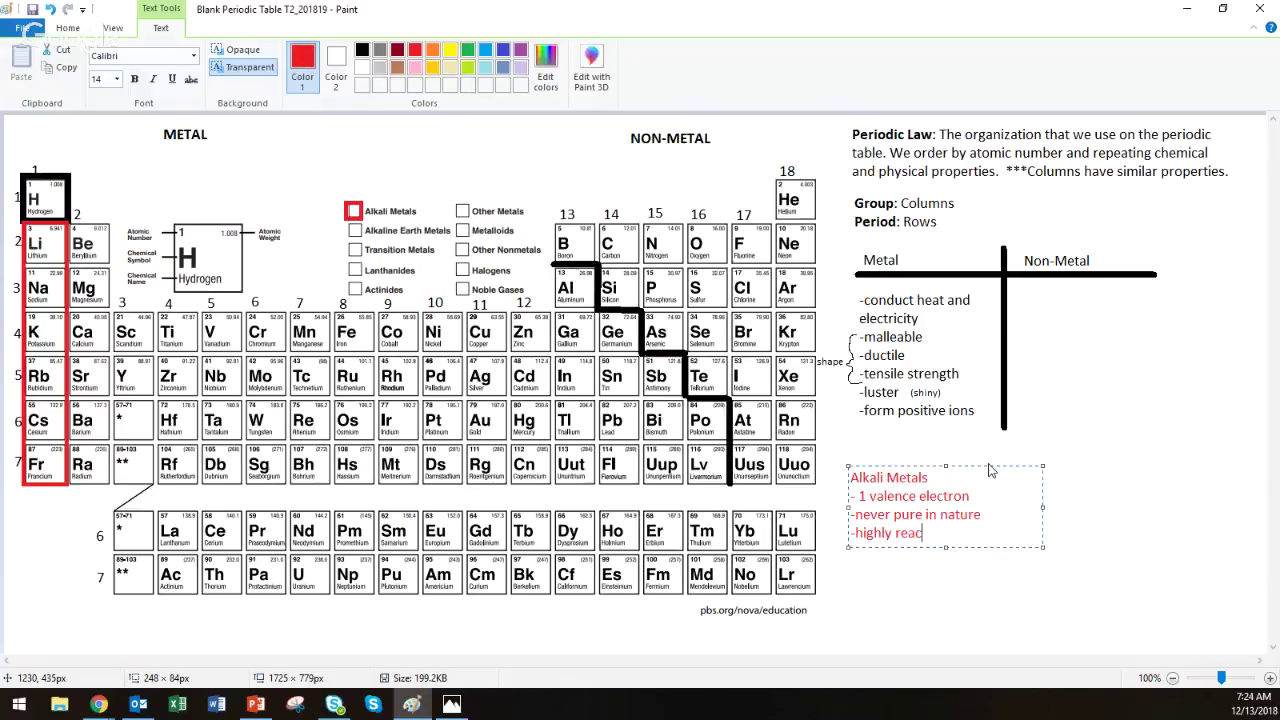
{"action": "type", "text": "tive, espec"}
{"action": "key", "text": "BackSpace"}
{"action": "key", "text": "BackSpace"}
{"action": "type", "text": "specially with waer"}
{"action": "key", "text": "BackSpace"}
{"action": "key", "text": "BackSpace"}
{"action": "type", "text": "ter"}
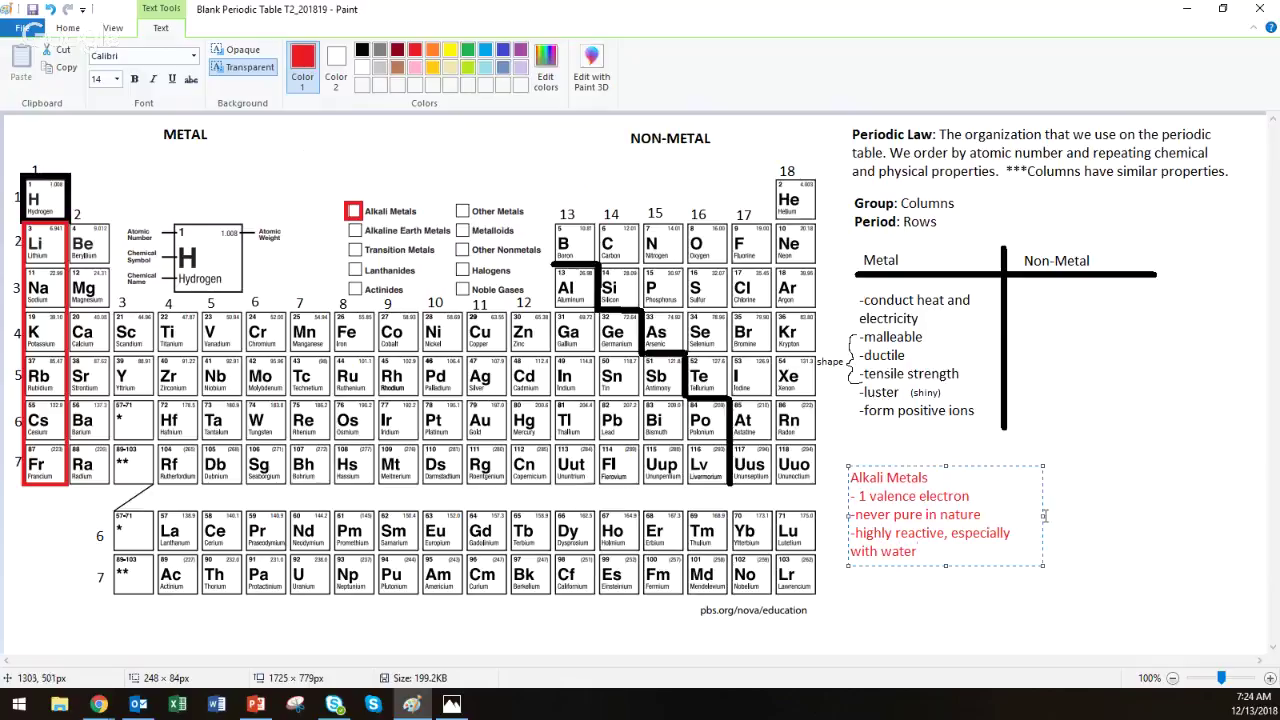
{"action": "left_click_drag", "start_coordinate": [1042, 516], "coordinate": [1099, 516]}
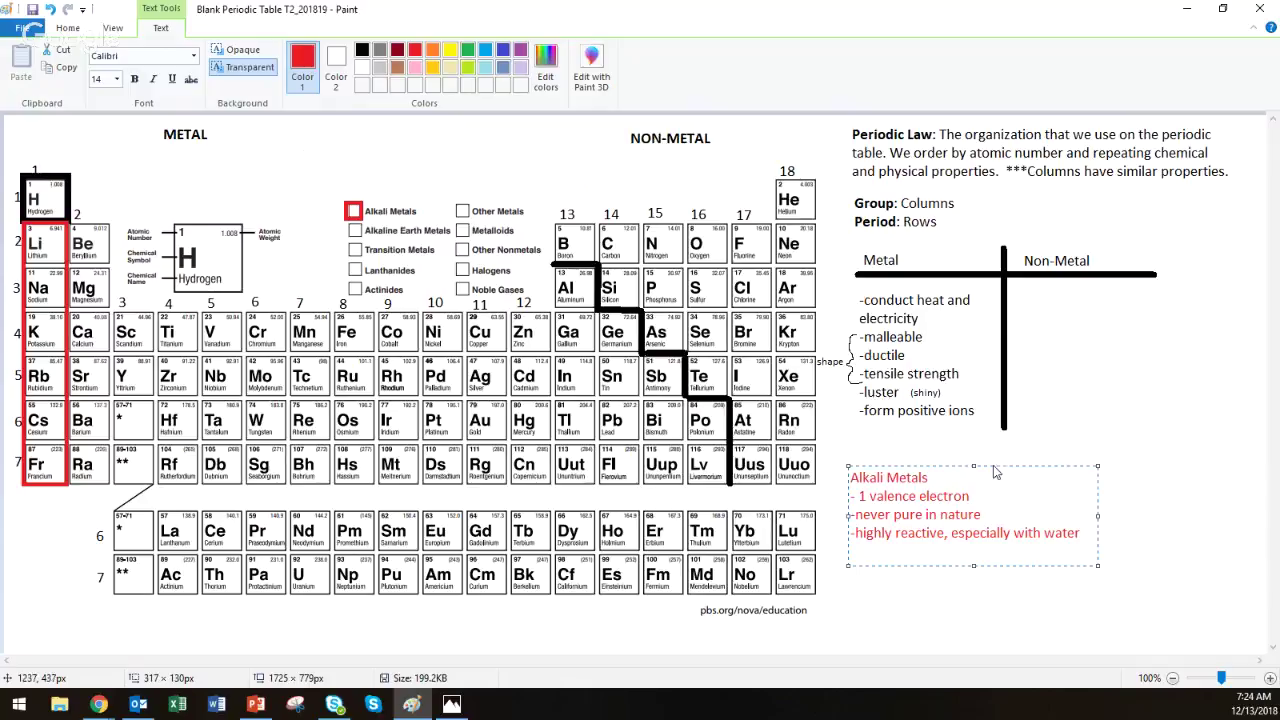
{"action": "left_click_drag", "start_coordinate": [959, 465], "coordinate": [949, 443]}
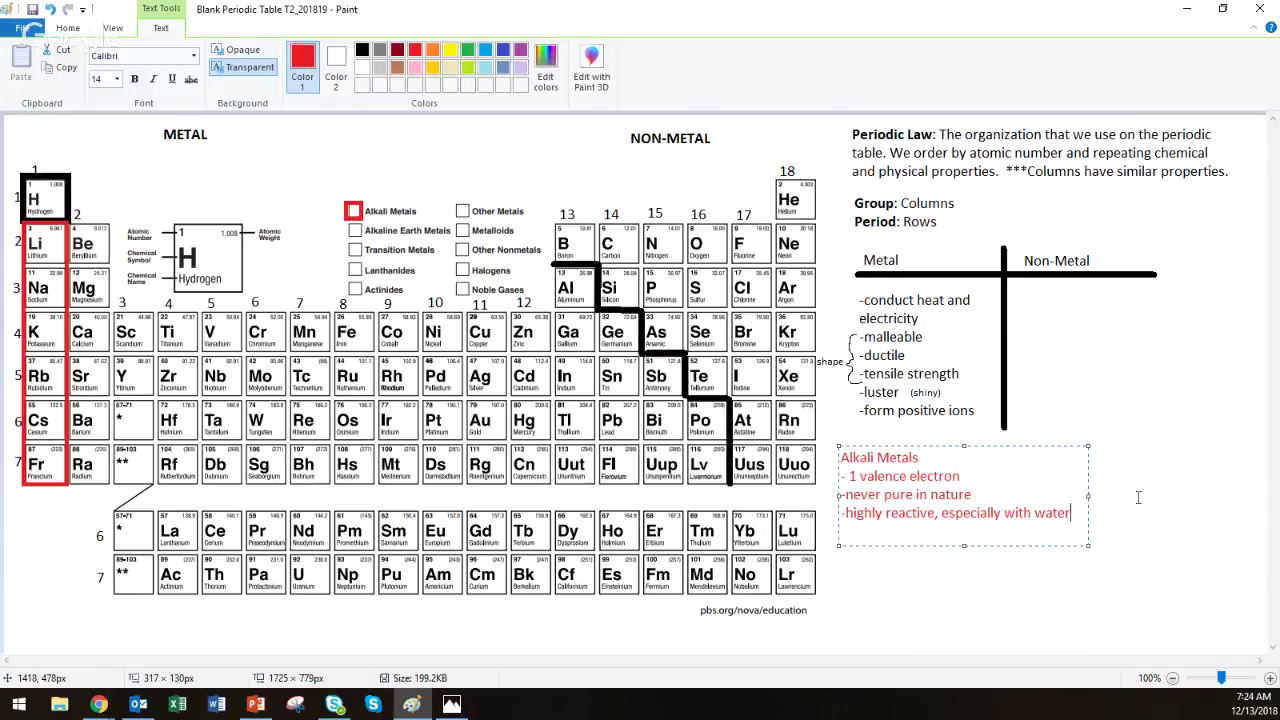
Step: Add the line '-reactivity increases as you go down' and pick green as the colour
{"action": "key", "text": "Return"}
{"action": "type", "text": "-reactivity increases as you go dd"}
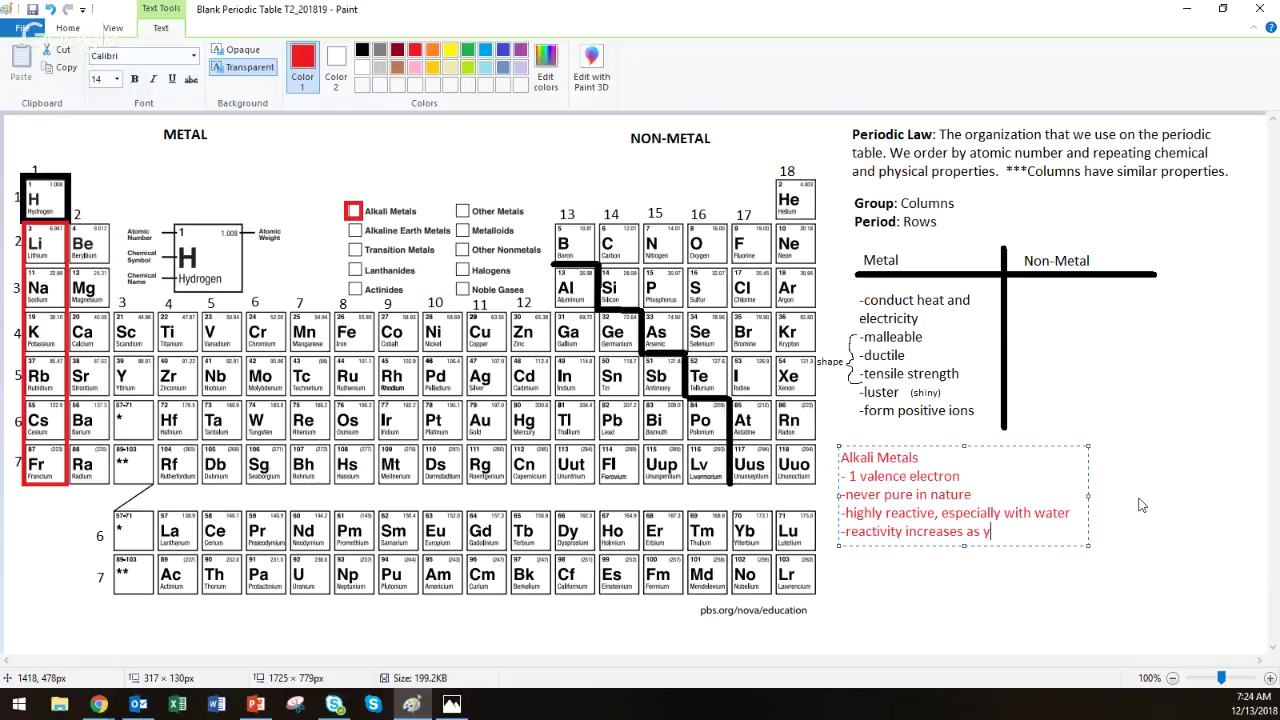
{"action": "key", "text": "BackSpace"}
{"action": "type", "text": "won"}
{"action": "key", "text": "BackSpace"}
{"action": "key", "text": "BackSpace"}
{"action": "key", "text": "BackSpace"}
{"action": "type", "text": "own"}
{"action": "left_click", "coordinate": [256, 704]}
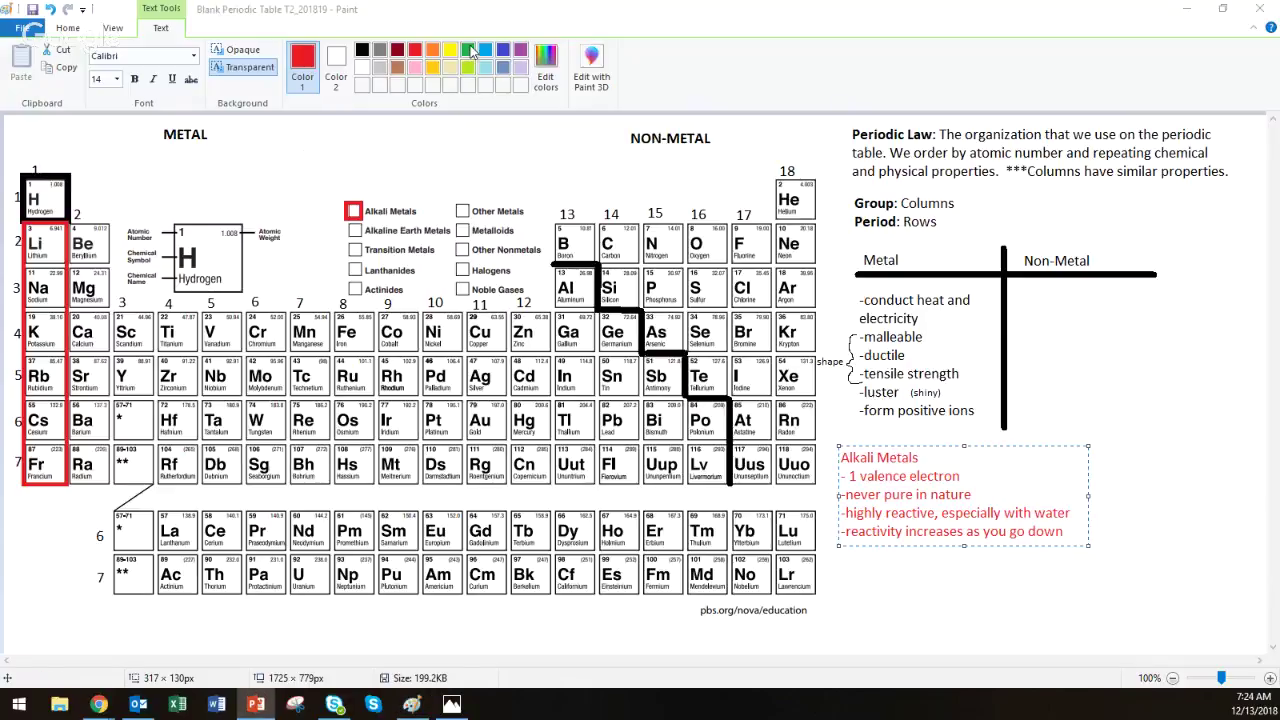
{"action": "left_click", "coordinate": [467, 50]}
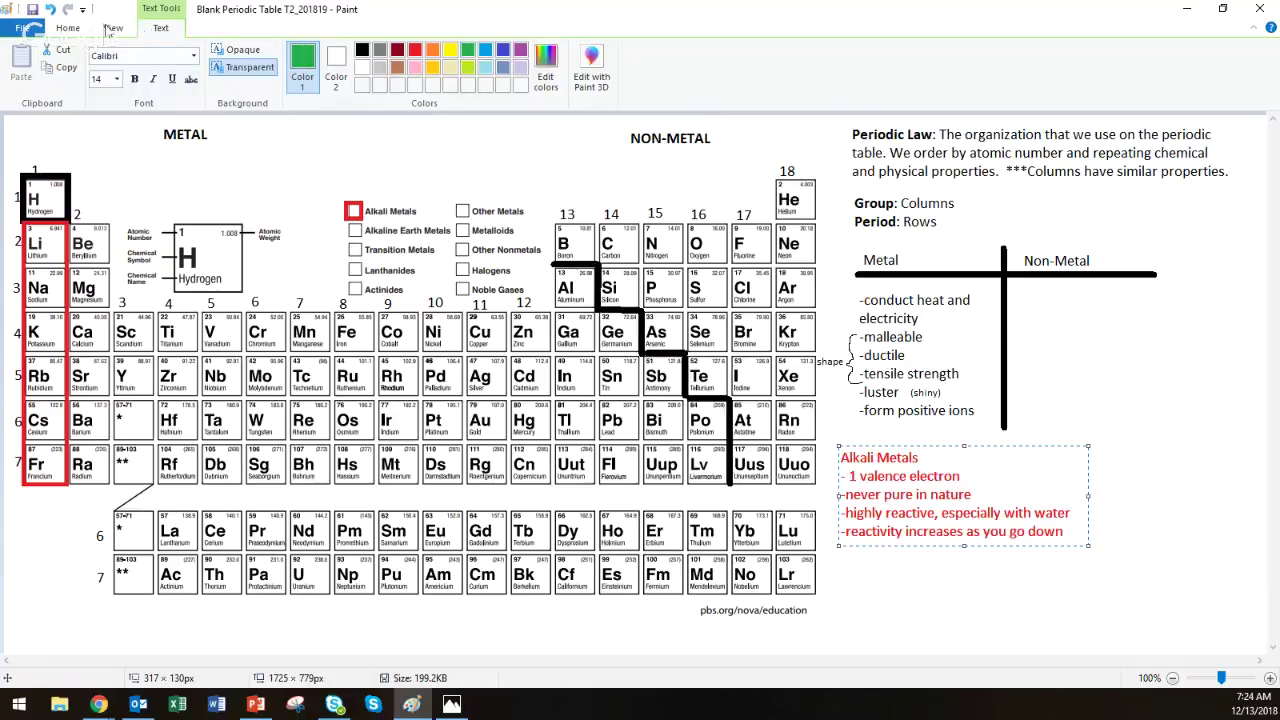
Step: Outline the Alkaline Earth Metals legend box and the Be-to-Ra column in green rectangles
{"action": "left_click", "coordinate": [72, 28]}
{"action": "left_click", "coordinate": [352, 51]}
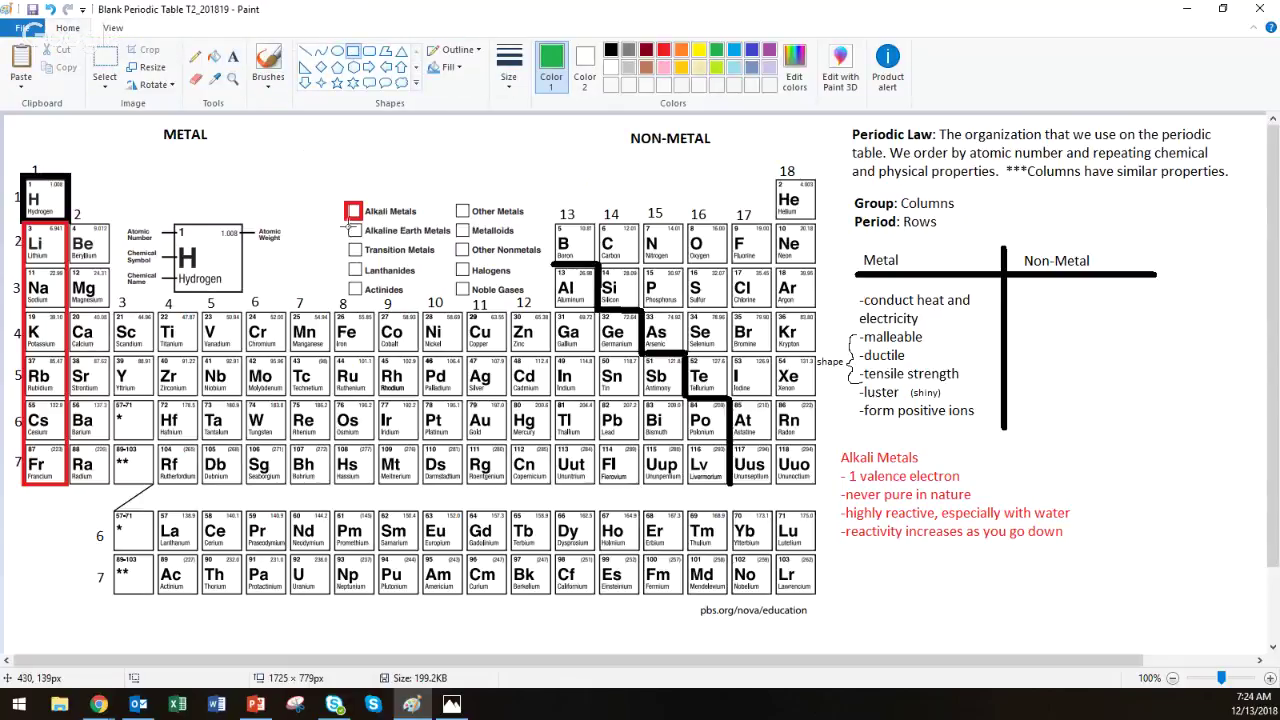
{"action": "left_click_drag", "start_coordinate": [344, 222], "coordinate": [364, 240]}
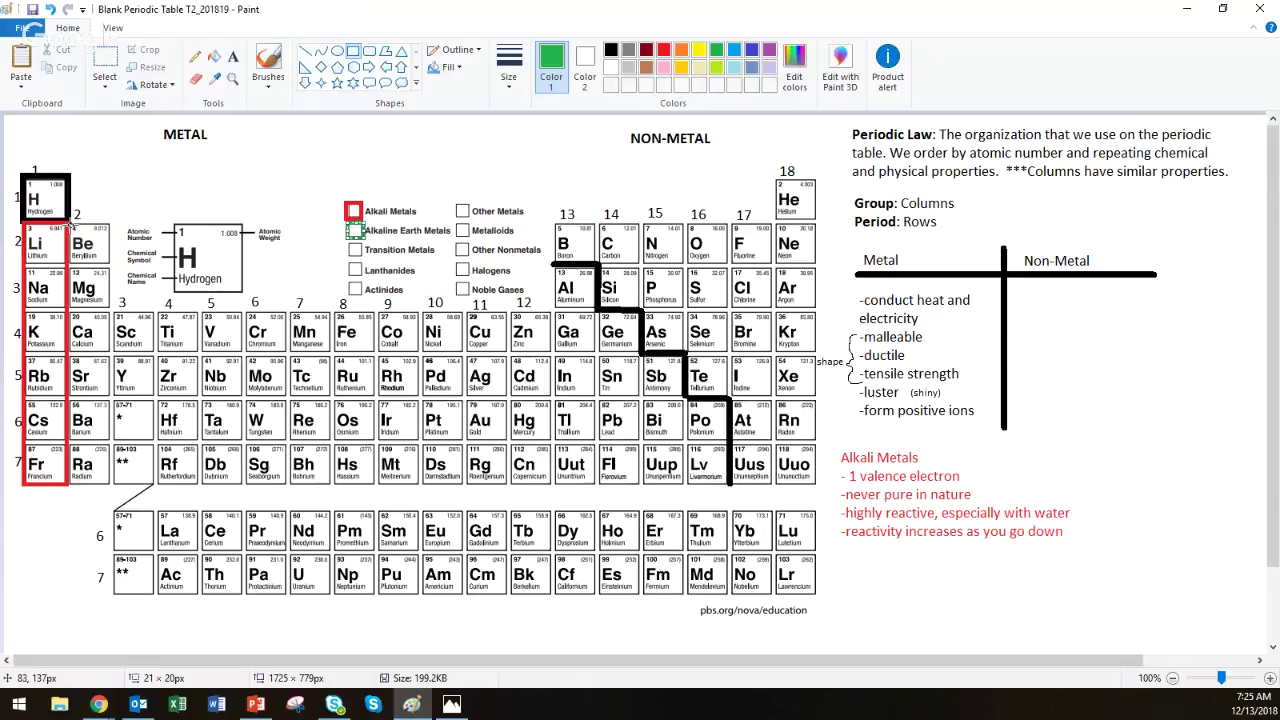
{"action": "left_click_drag", "start_coordinate": [68, 222], "coordinate": [109, 485]}
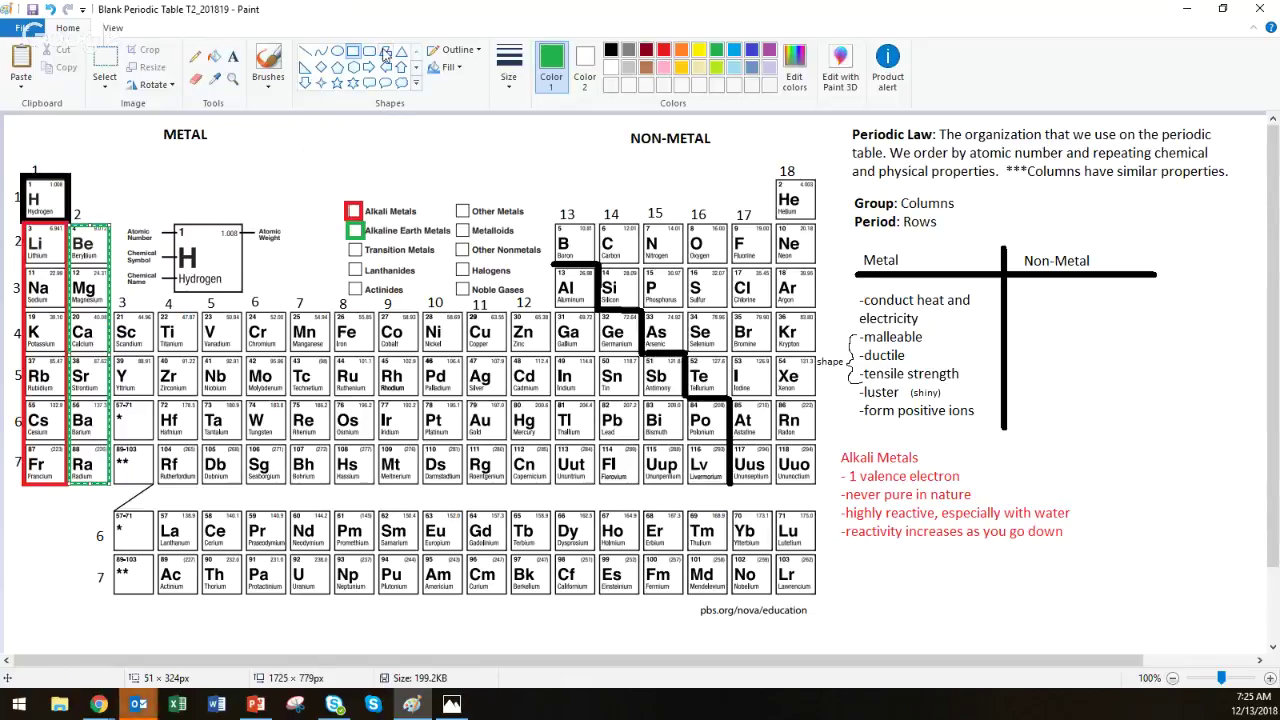
Step: Begin a green note headed 'Alkaline Earth Metals' below the alkali metals notes
{"action": "left_click", "coordinate": [240, 60]}
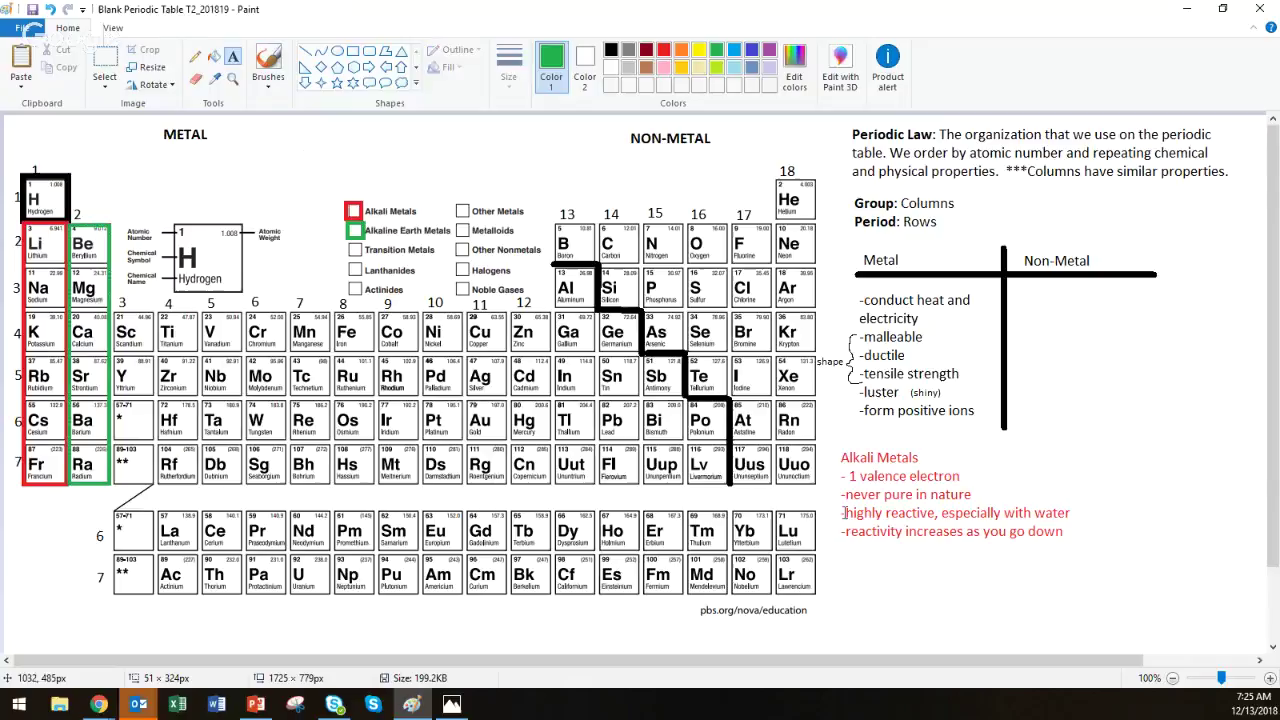
{"action": "left_click", "coordinate": [841, 548]}
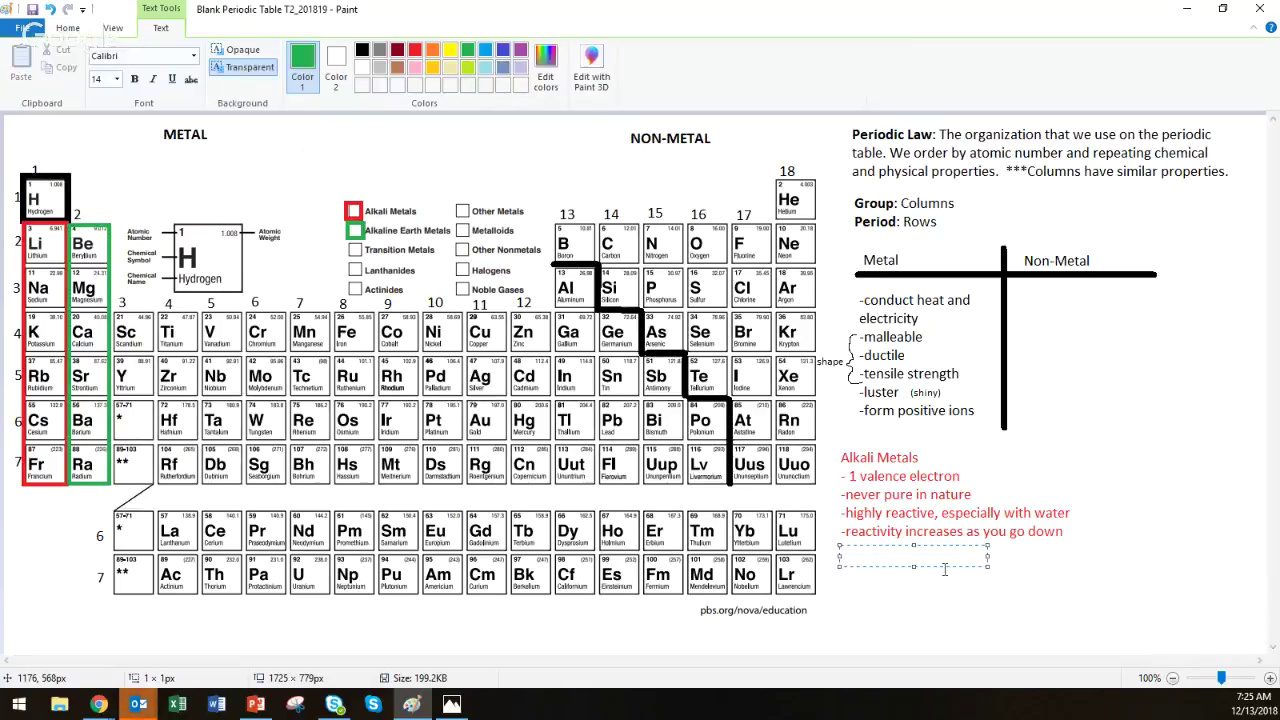
{"action": "type", "text": "Alkaline Earth Metals"}
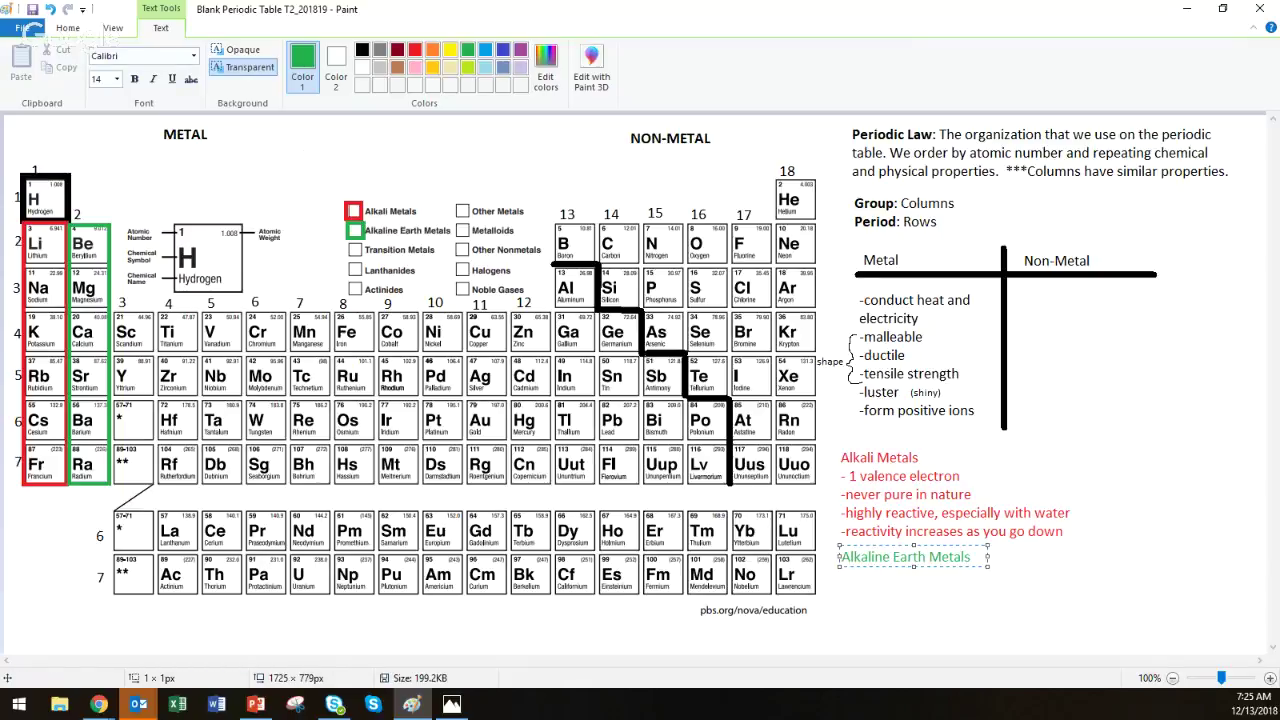
Step: Add the lines '-2 valence electrons' and '-less reactive than alkali metals, but still not pure in nature'
{"action": "left_click", "coordinate": [256, 703]}
{"action": "key", "text": "Return"}
{"action": "type", "text": "-2 val"}
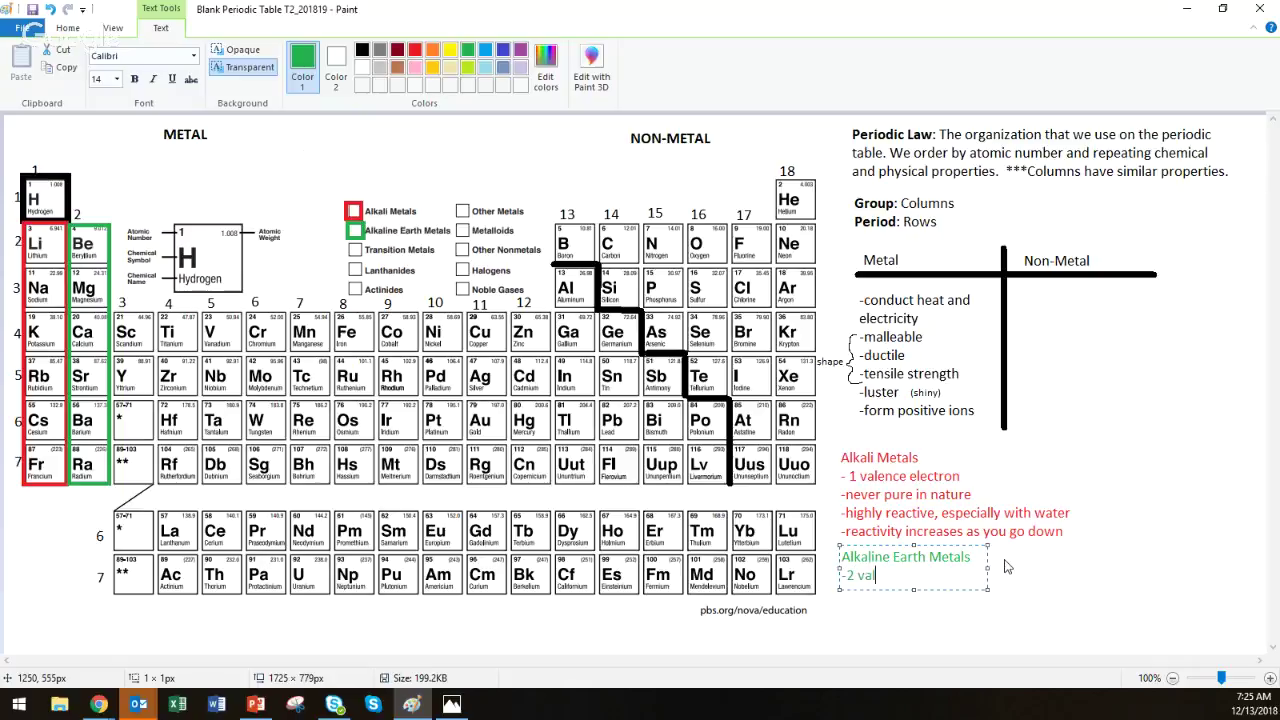
{"action": "type", "text": "ence electrons"}
{"action": "key", "text": "Return"}
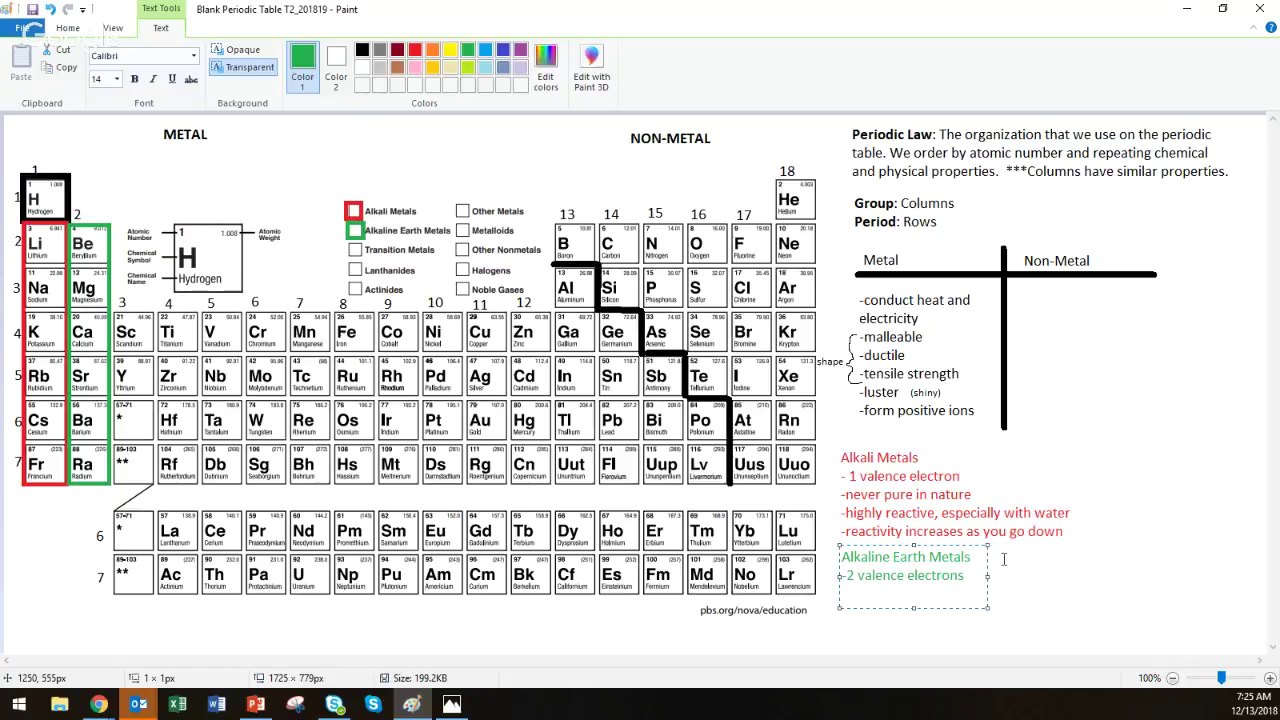
{"action": "type", "text": "-less reactive than alkali metals, but still not pure"}
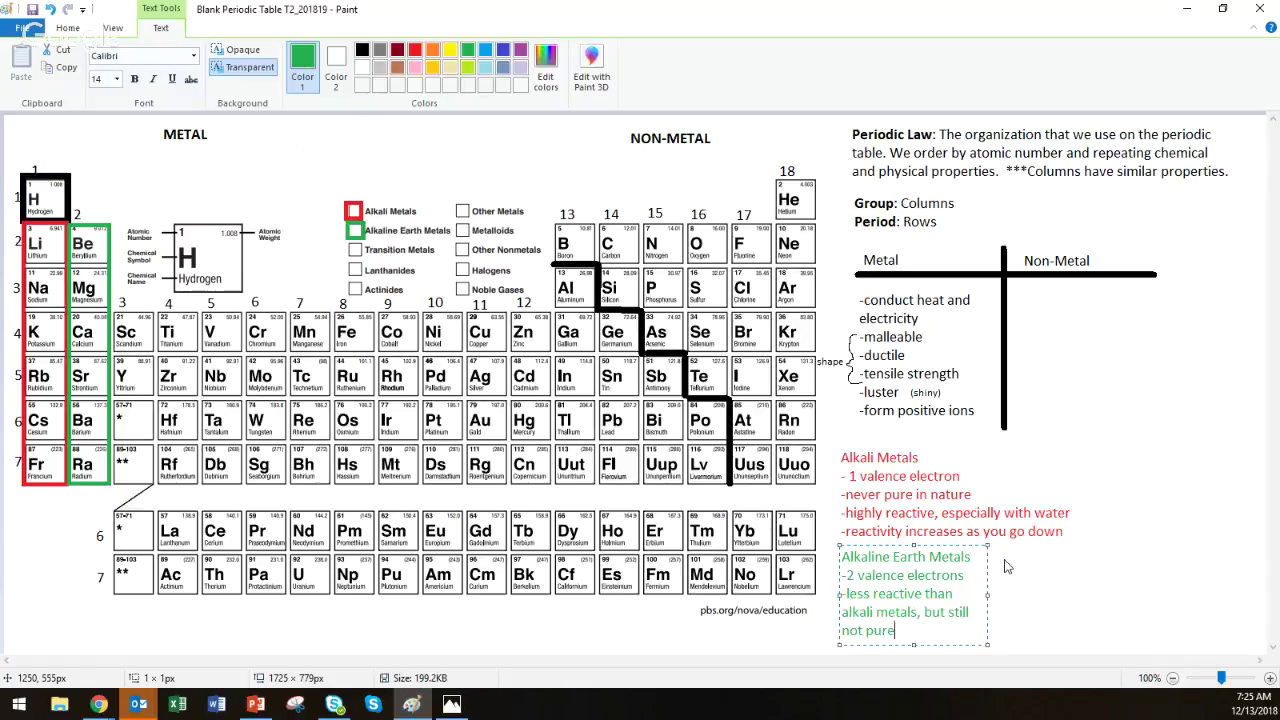
{"action": "type", "text": " in na"}
{"action": "key", "text": "BackSpace"}
{"action": "type", "text": "nature"}
Step: Widen the green note and add the line '"alkaline" means "basic"'
{"action": "left_click_drag", "start_coordinate": [988, 598], "coordinate": [1096, 593]}
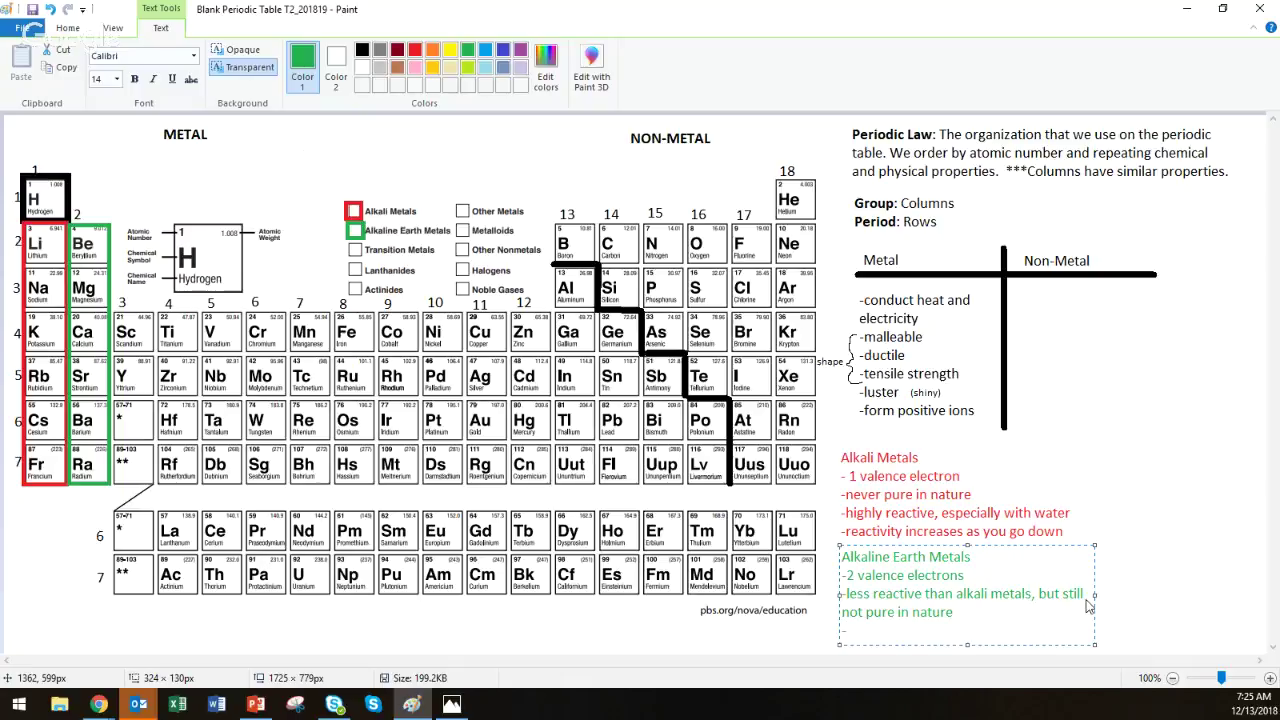
{"action": "type", "text": "\"alkaline\" means basic"}
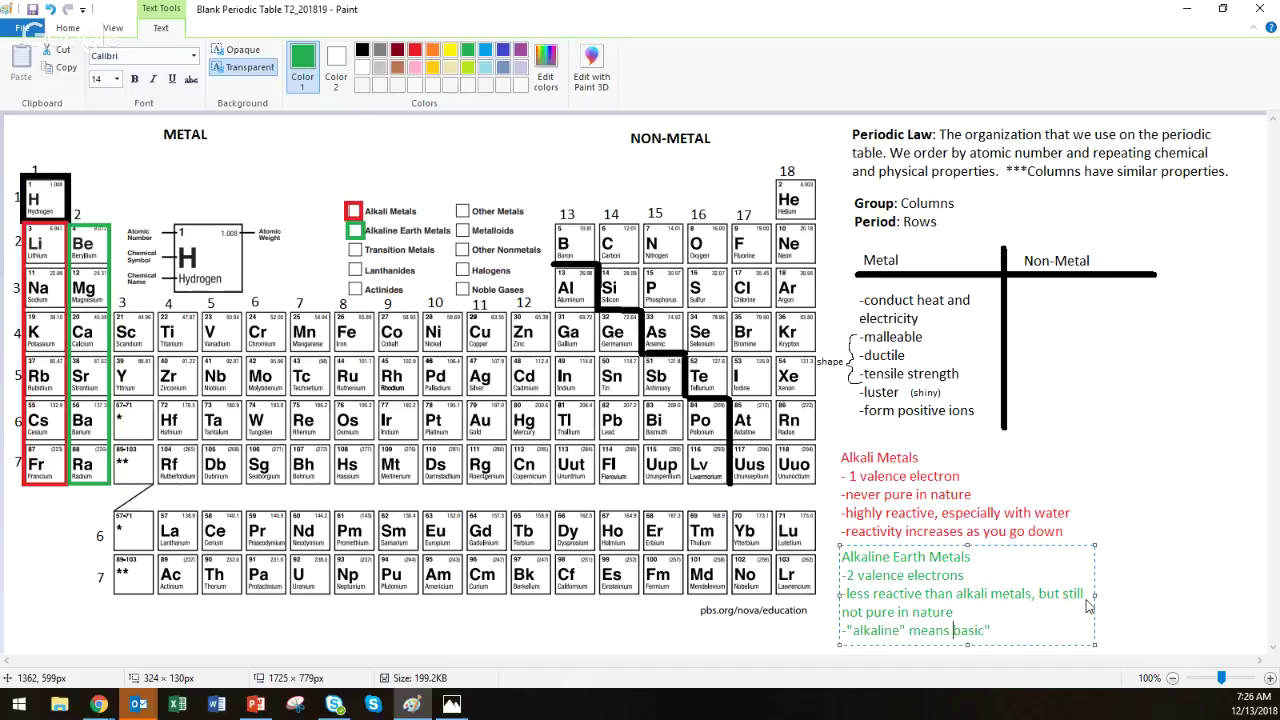
{"action": "key", "text": "Left"}
{"action": "key", "text": "Left"}
{"action": "key", "text": "Left"}
{"action": "key", "text": "Left"}
{"action": "key", "text": "Left"}
{"action": "key", "text": "Left"}
{"action": "left_click", "coordinate": [256, 703]}
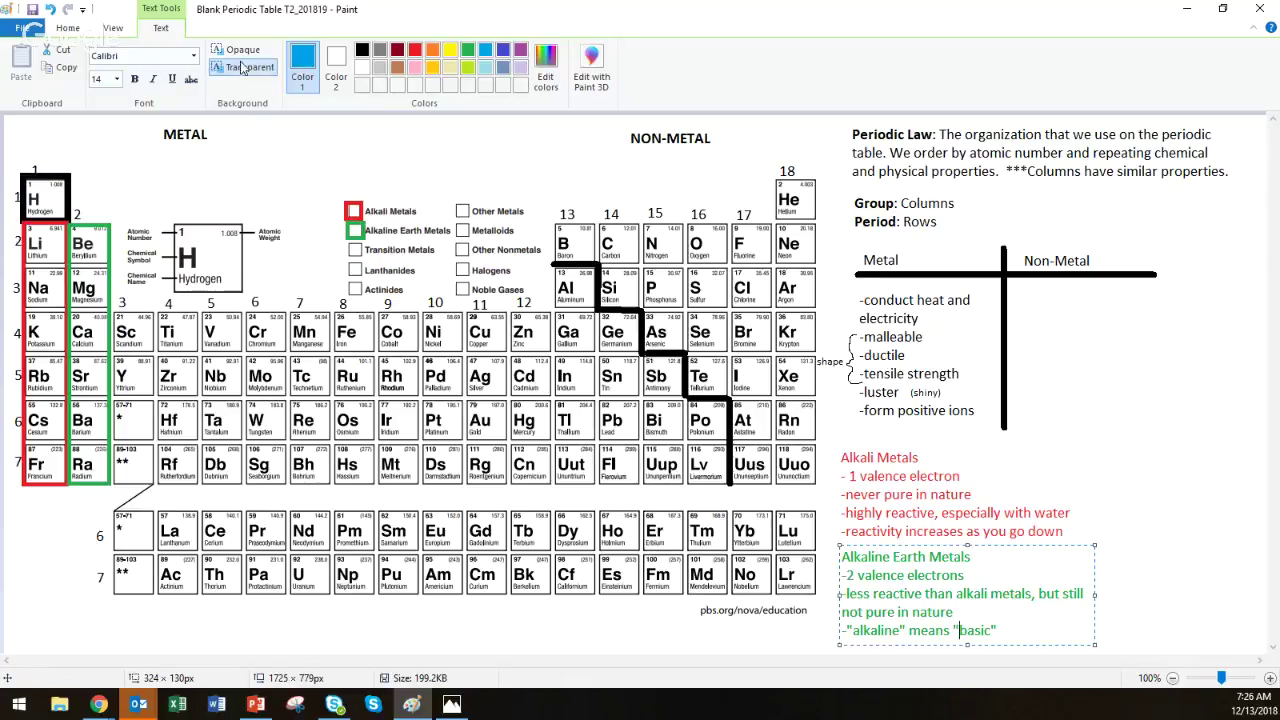
Step: Draw a blue rectangle around the Transition Metals legend box
{"action": "left_click", "coordinate": [82, 28]}
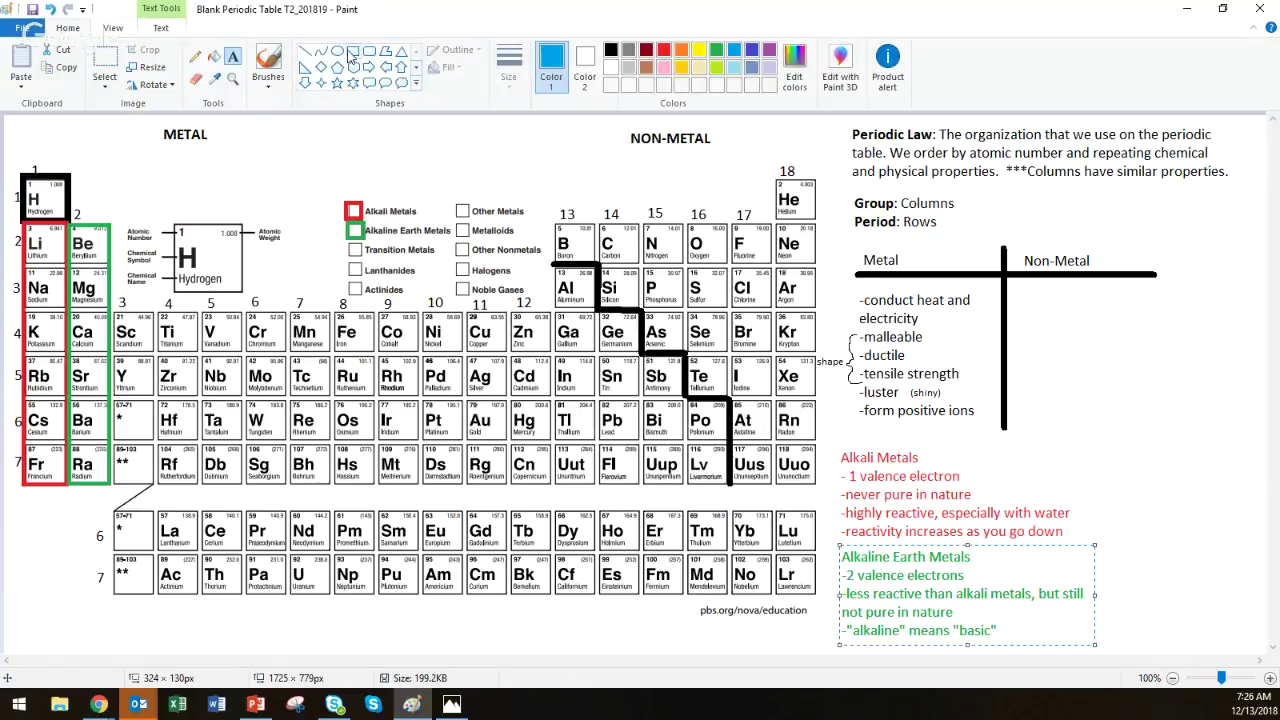
{"action": "left_click", "coordinate": [352, 52]}
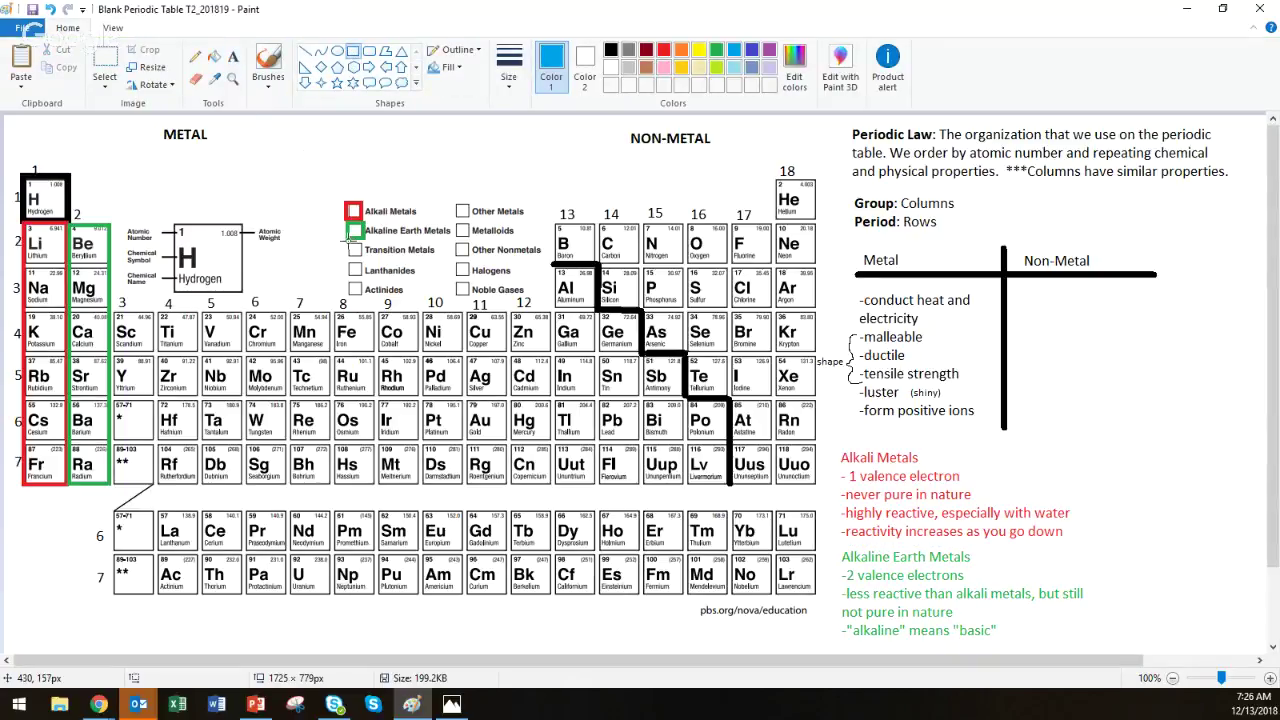
{"action": "left_click_drag", "start_coordinate": [346, 240], "coordinate": [366, 261]}
Step: Outline the transition metals block, Sc through Cn (groups 3–12), with a blue rectangle
{"action": "left_click_drag", "start_coordinate": [115, 311], "coordinate": [116, 318]}
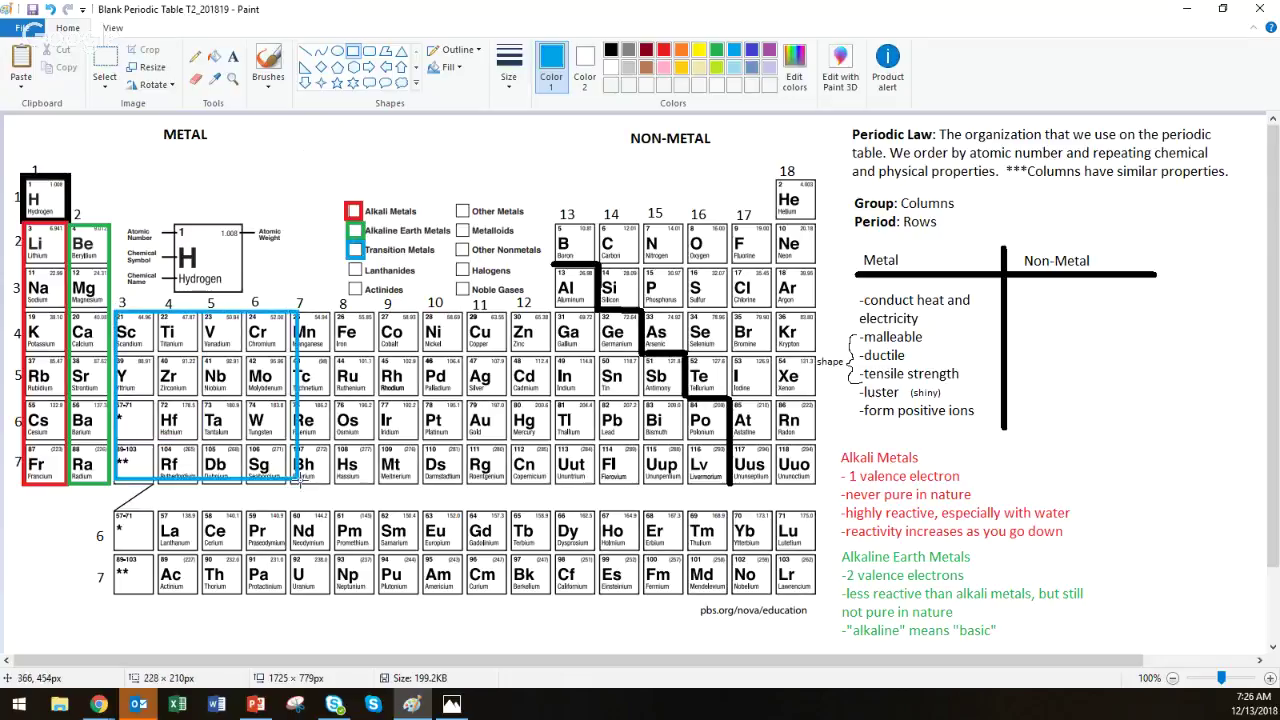
{"action": "left_click_drag", "start_coordinate": [300, 481], "coordinate": [551, 484]}
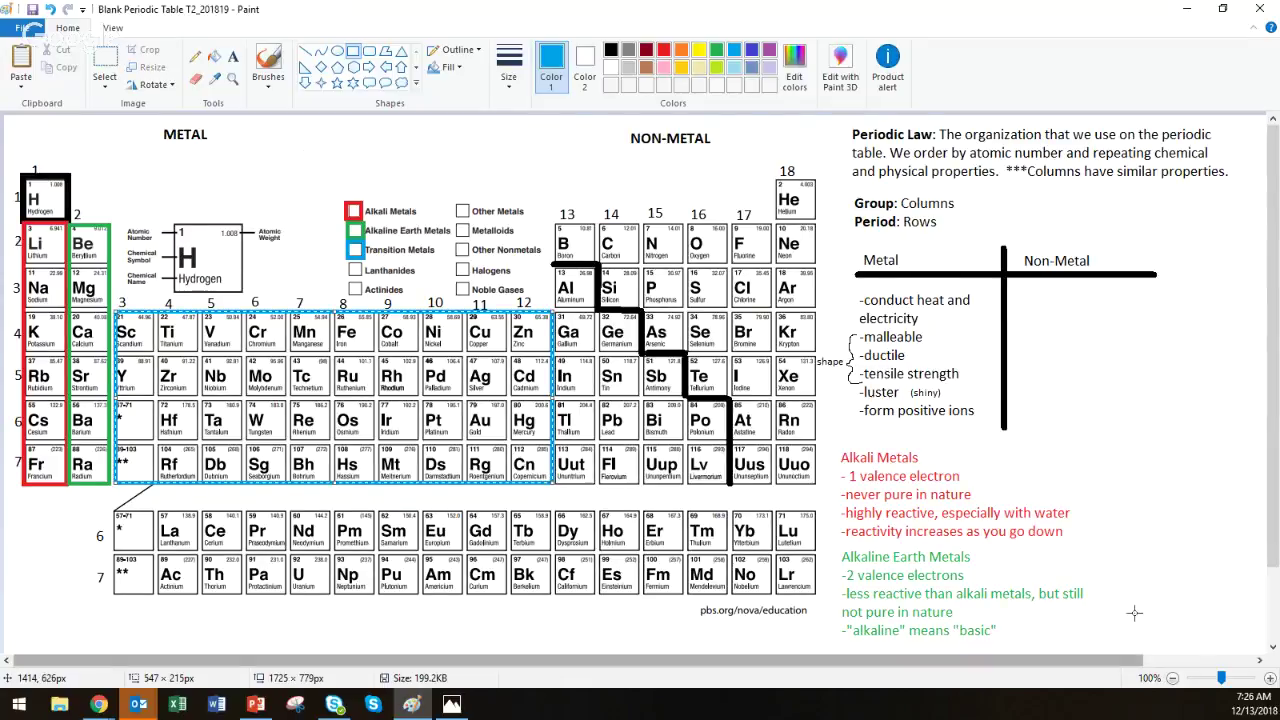
{"action": "scroll", "coordinate": [1134, 613], "scroll_direction": "down", "scroll_amount": 3}
{"action": "key", "text": "alt+Tab"}
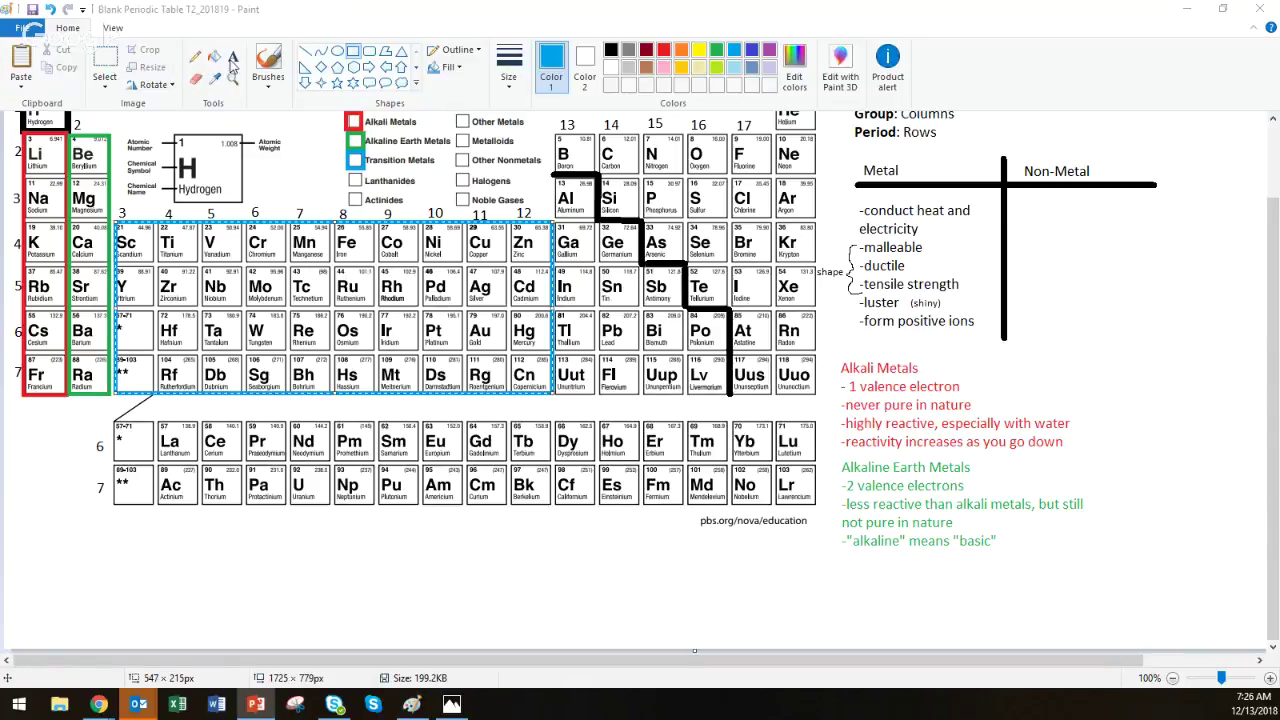
{"action": "left_click", "coordinate": [236, 60]}
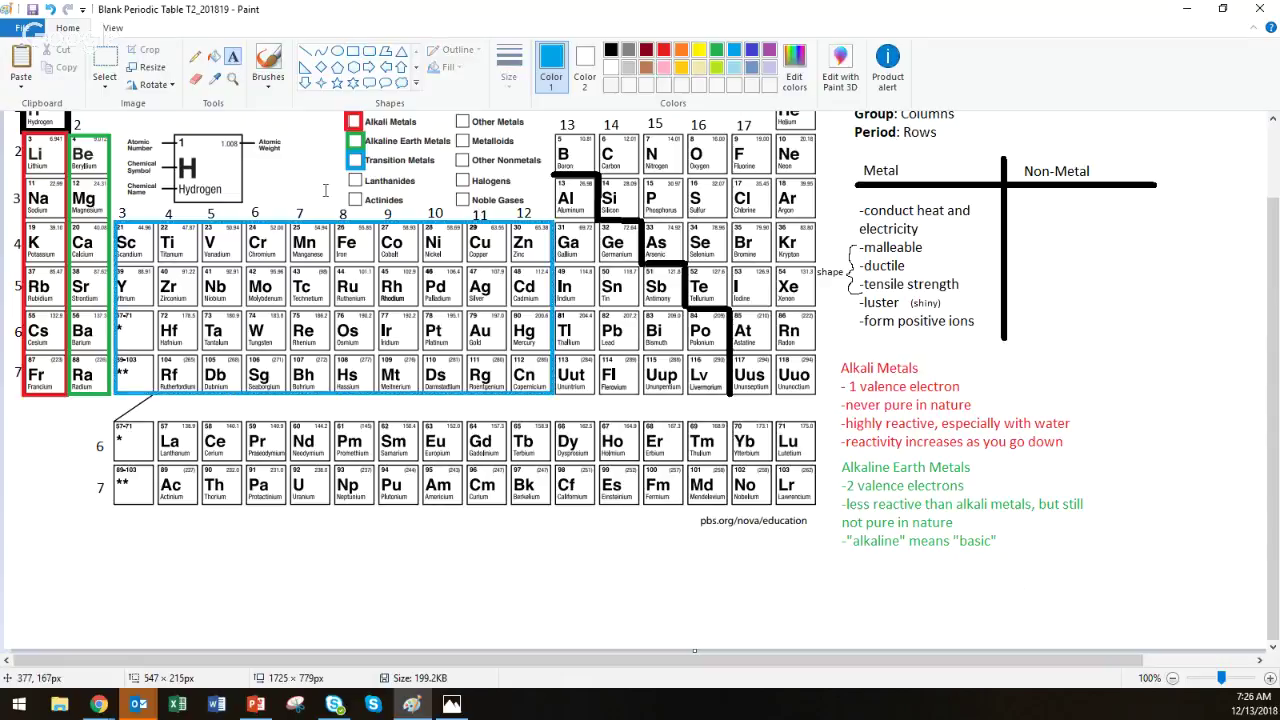
Step: Type 'Transition Metals' and '-what you typically think of when you hear the word metal', widening the box
{"action": "left_click", "coordinate": [842, 555]}
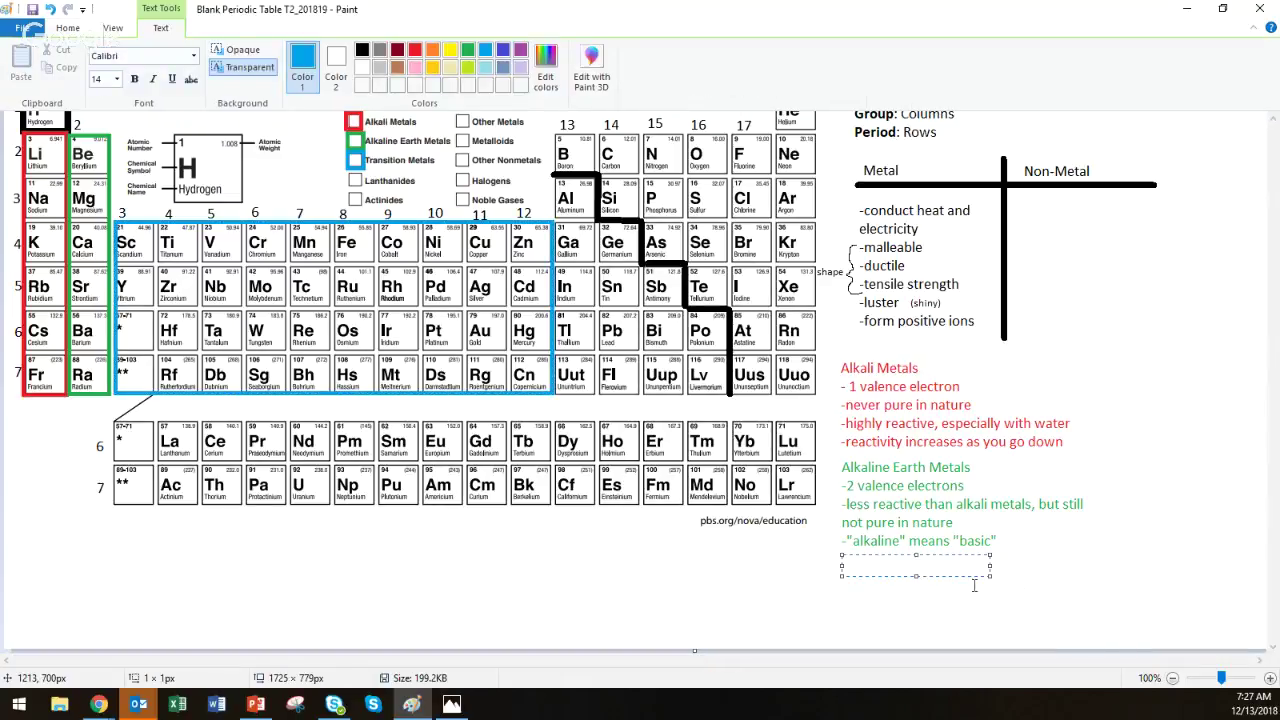
{"action": "type", "text": "Transition Metals"}
{"action": "key", "text": "Return"}
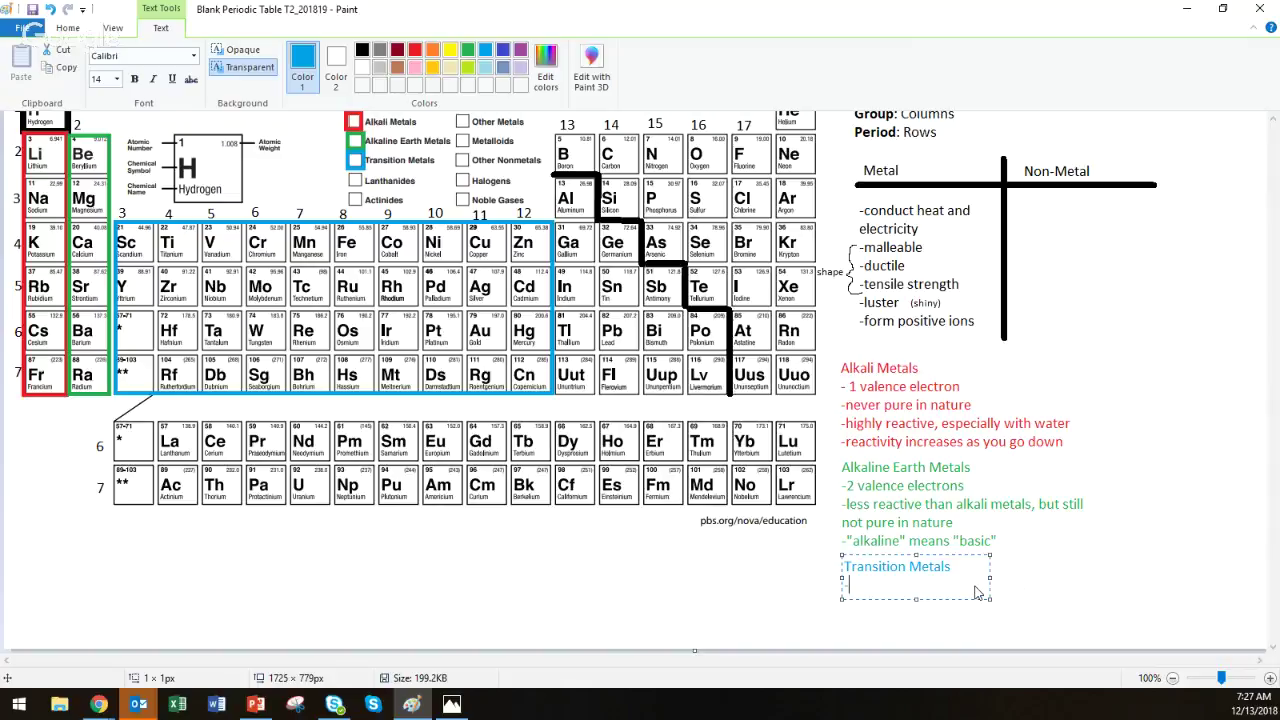
{"action": "type", "text": "-what you typically think"}
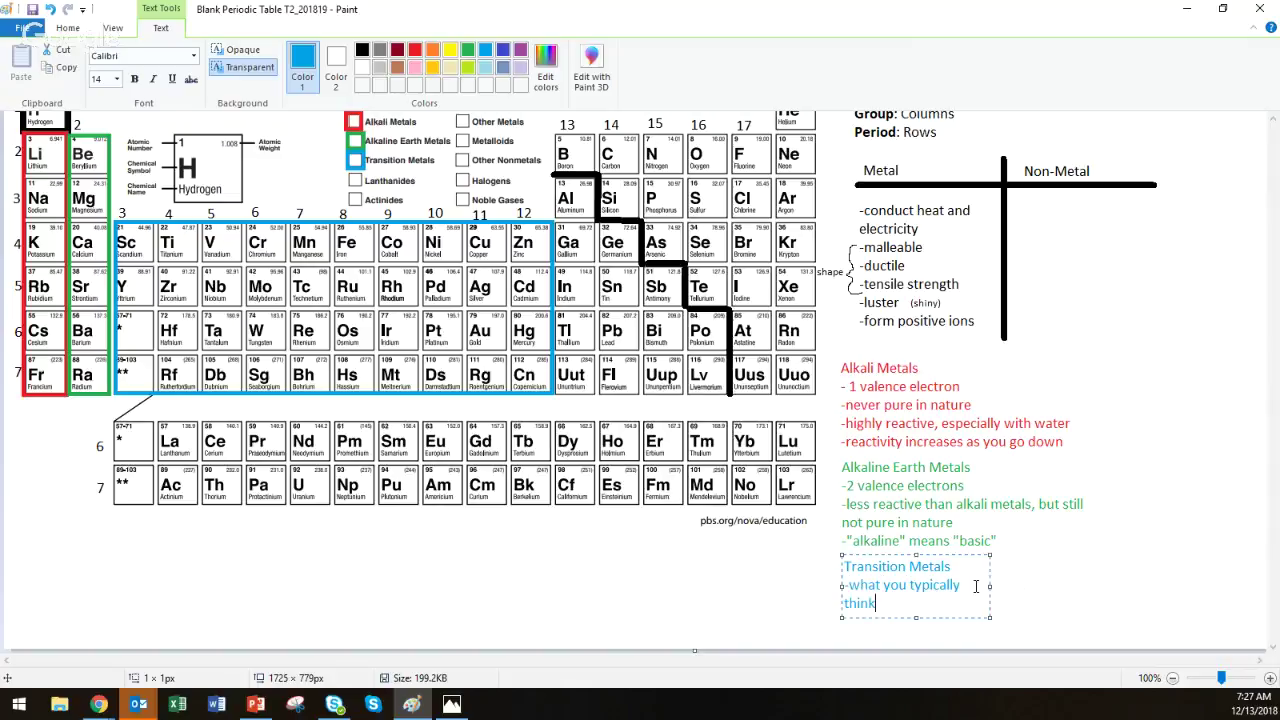
{"action": "type", "text": " of when you hear"}
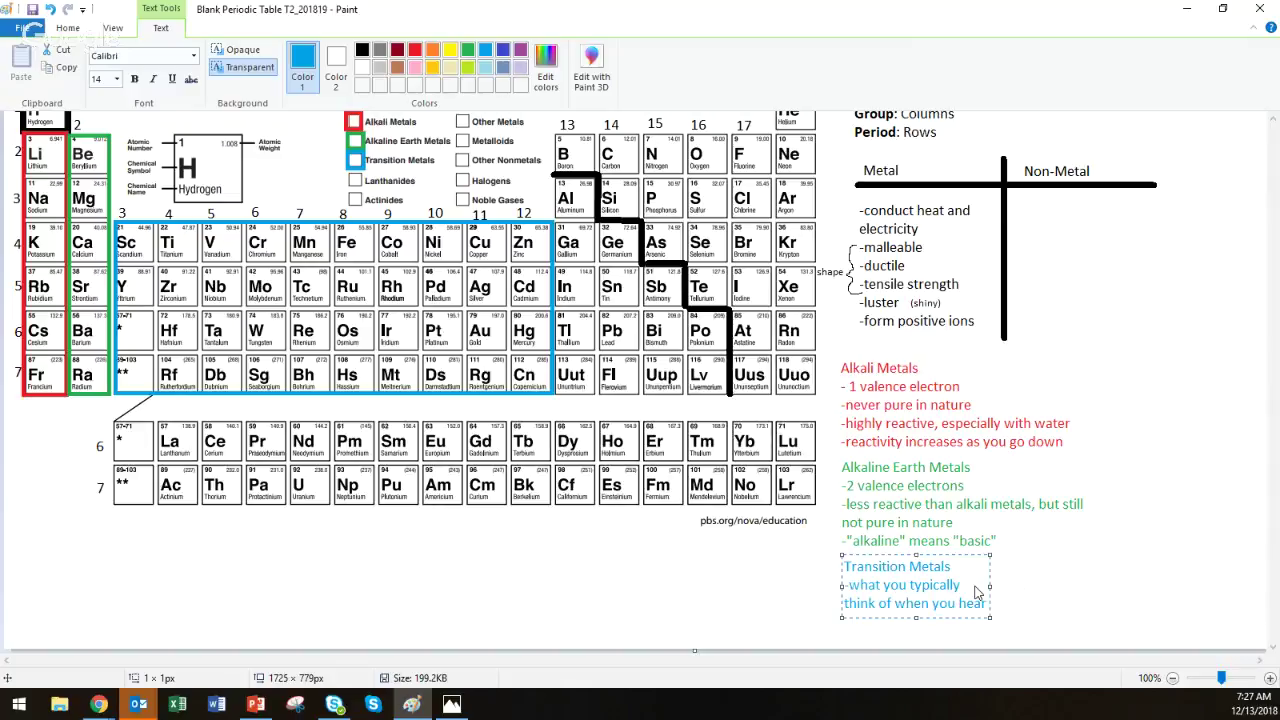
{"action": "type", "text": " the word metal"}
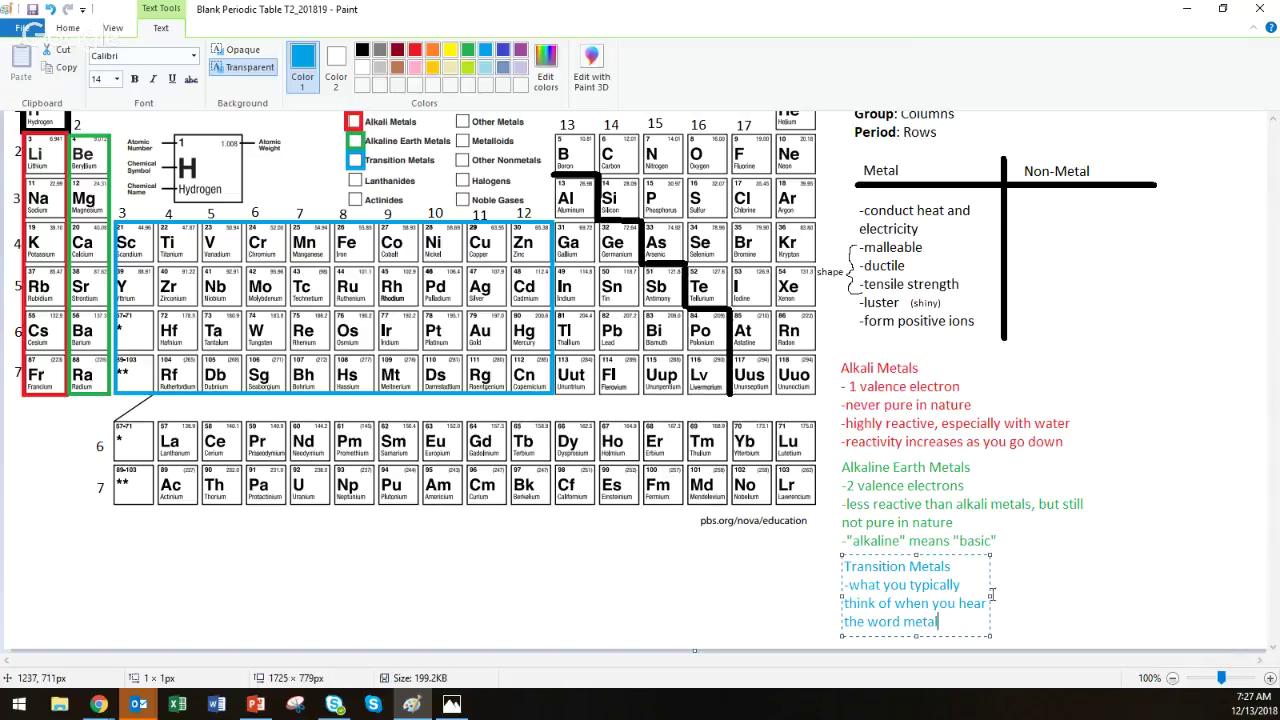
{"action": "left_click_drag", "start_coordinate": [991, 596], "coordinate": [1095, 590]}
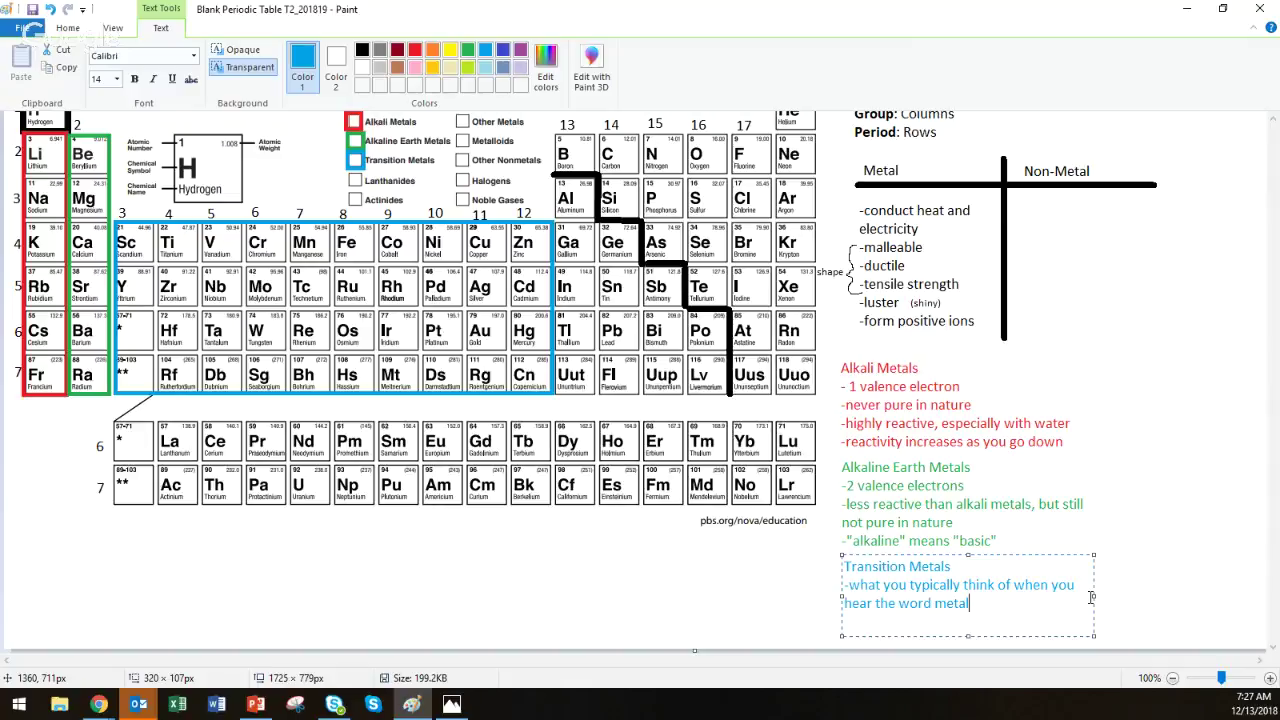
Step: Add '-Mercury (Hg) is liquid at room temp' and move the note below the alkaline earth notes
{"action": "key", "text": "Return"}
{"action": "type", "text": "-Mercury (Hg) is liquid at room temp"}
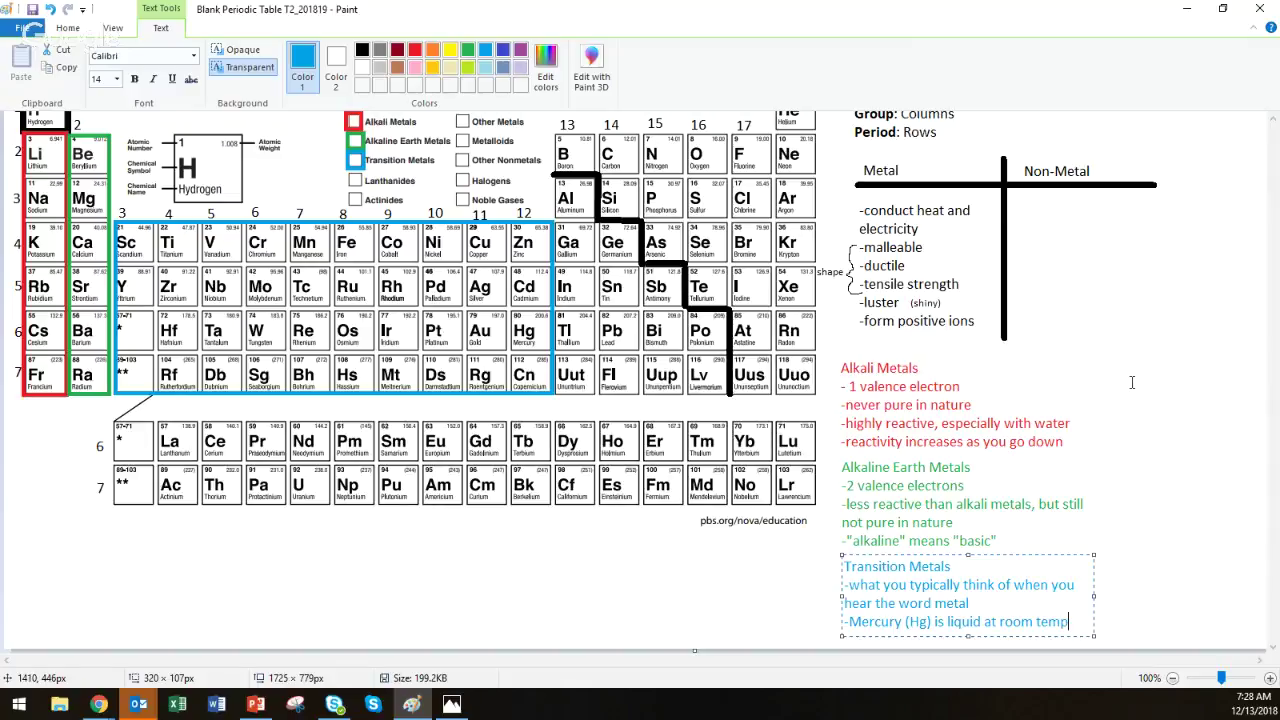
{"action": "scroll", "coordinate": [1132, 382], "scroll_direction": "up", "scroll_amount": 3}
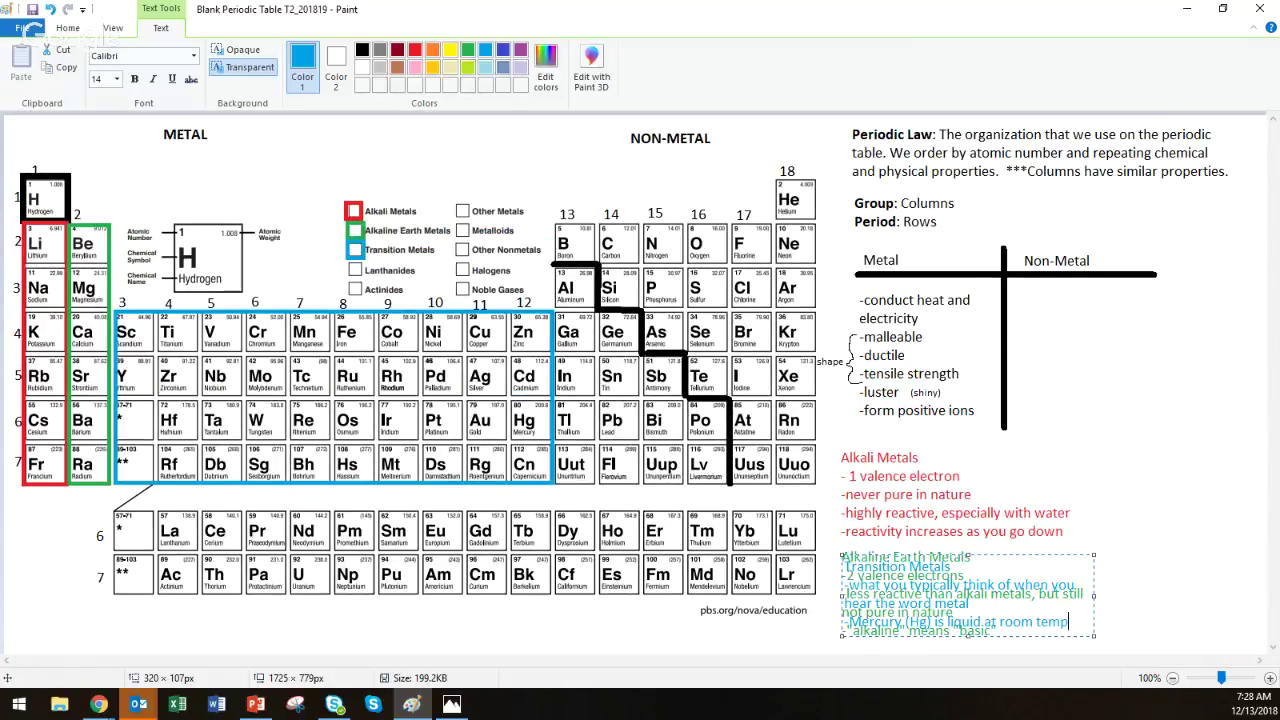
{"action": "left_click", "coordinate": [256, 704]}
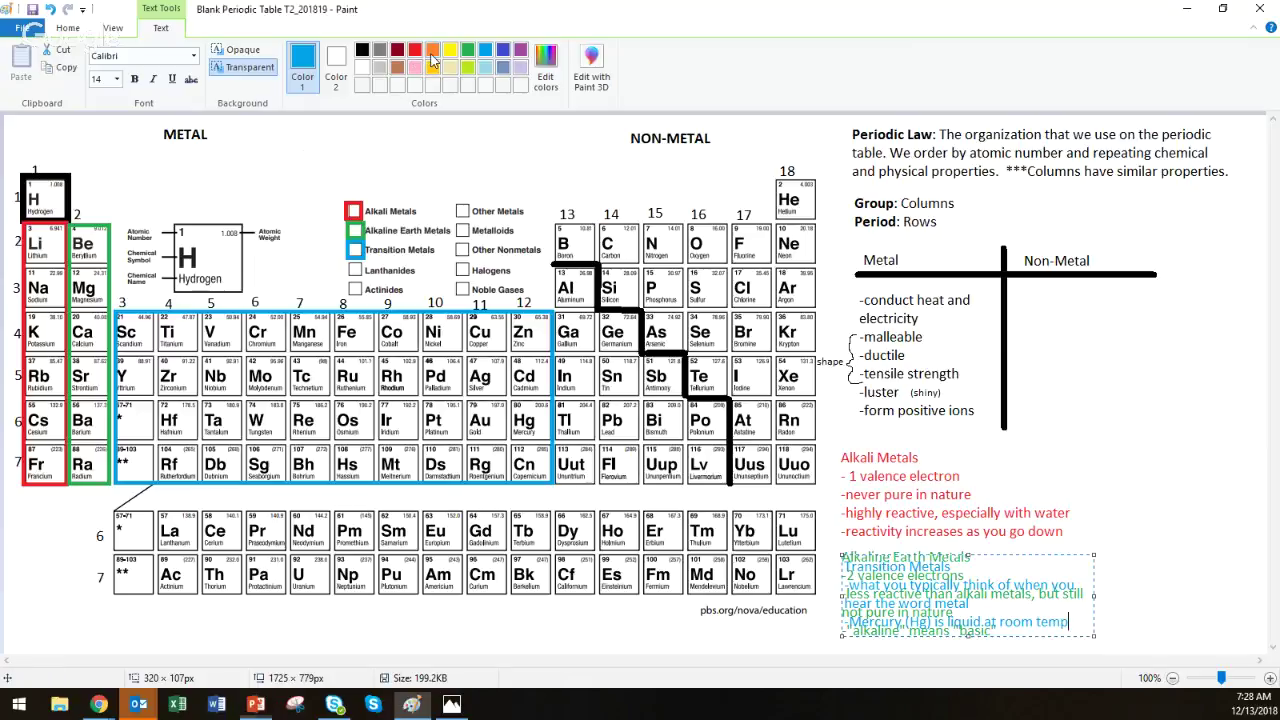
{"action": "left_click_drag", "start_coordinate": [970, 554], "coordinate": [970, 650]}
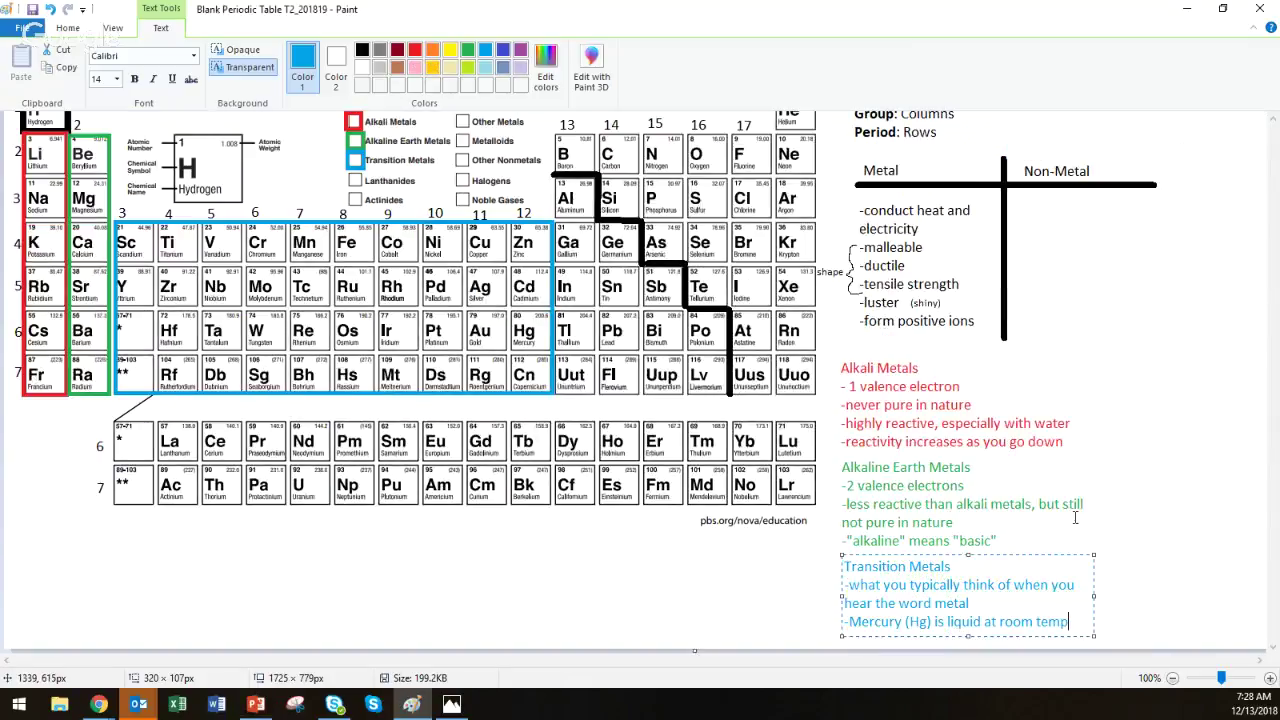
{"action": "left_click", "coordinate": [694, 362]}
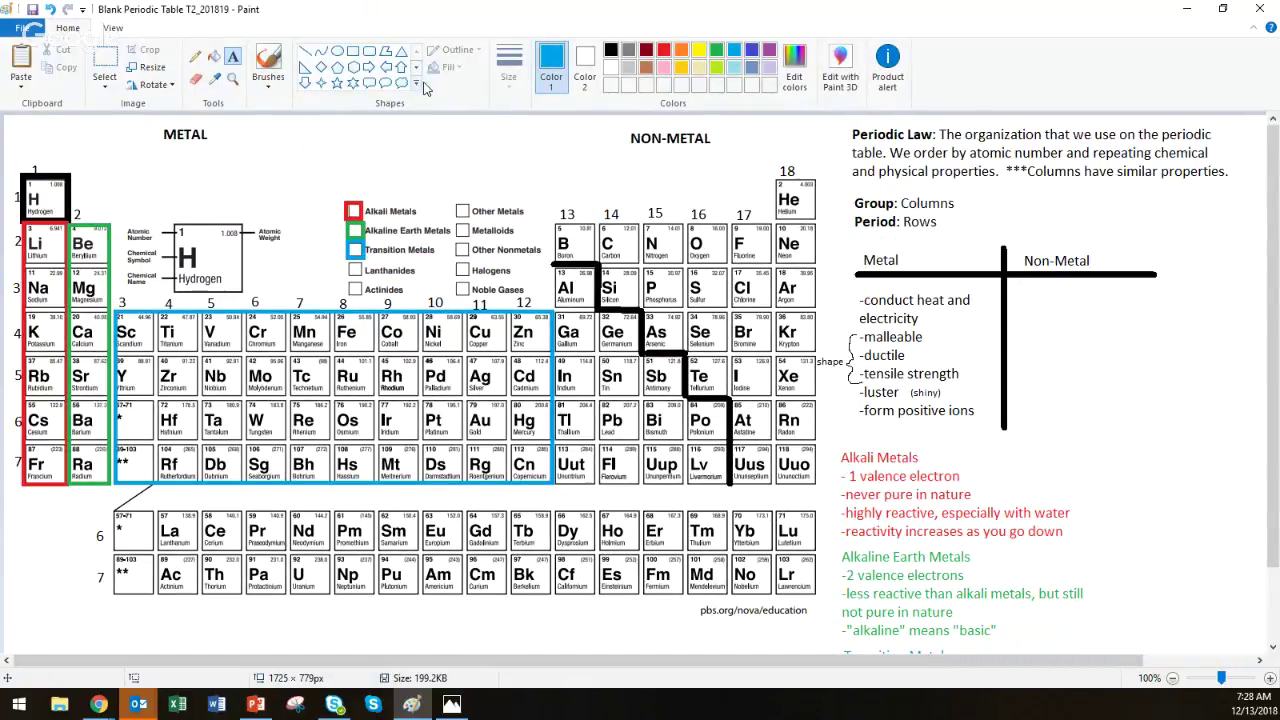
Step: Draw orange rectangles around the Lanthanides/Actinides legend boxes and the La–Lr rows
{"action": "left_click", "coordinate": [681, 51]}
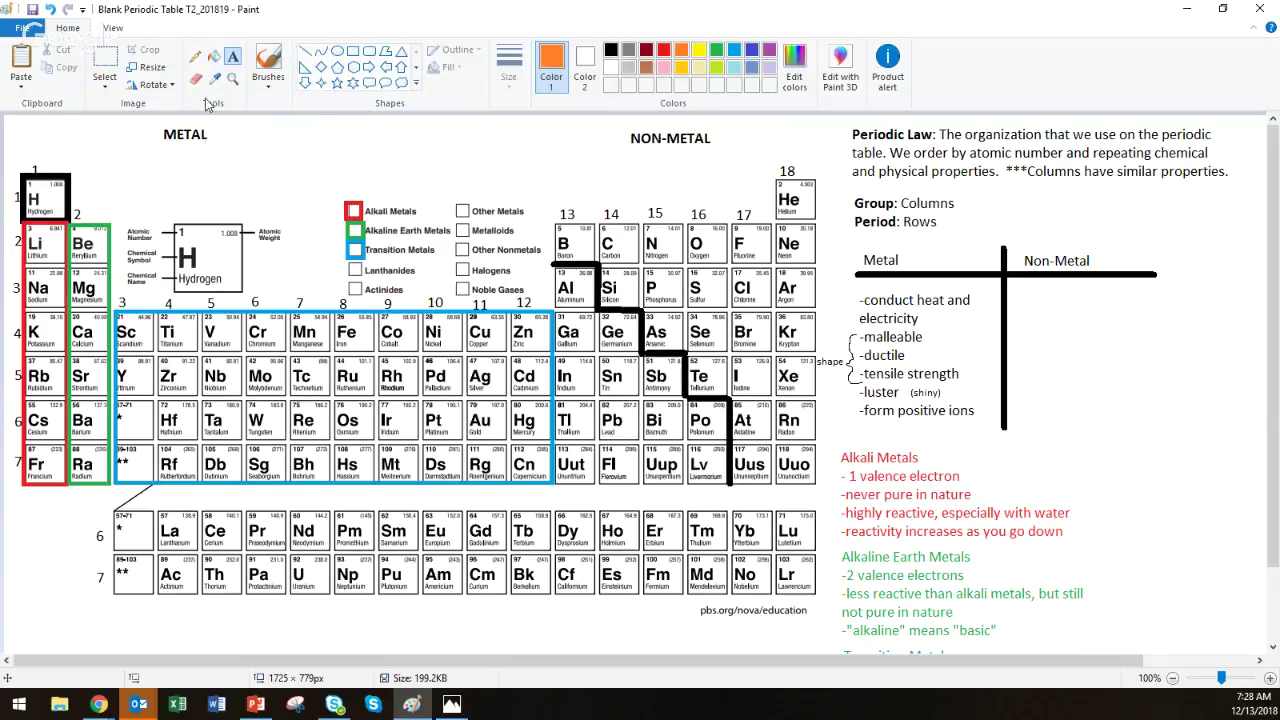
{"action": "left_click", "coordinate": [352, 51]}
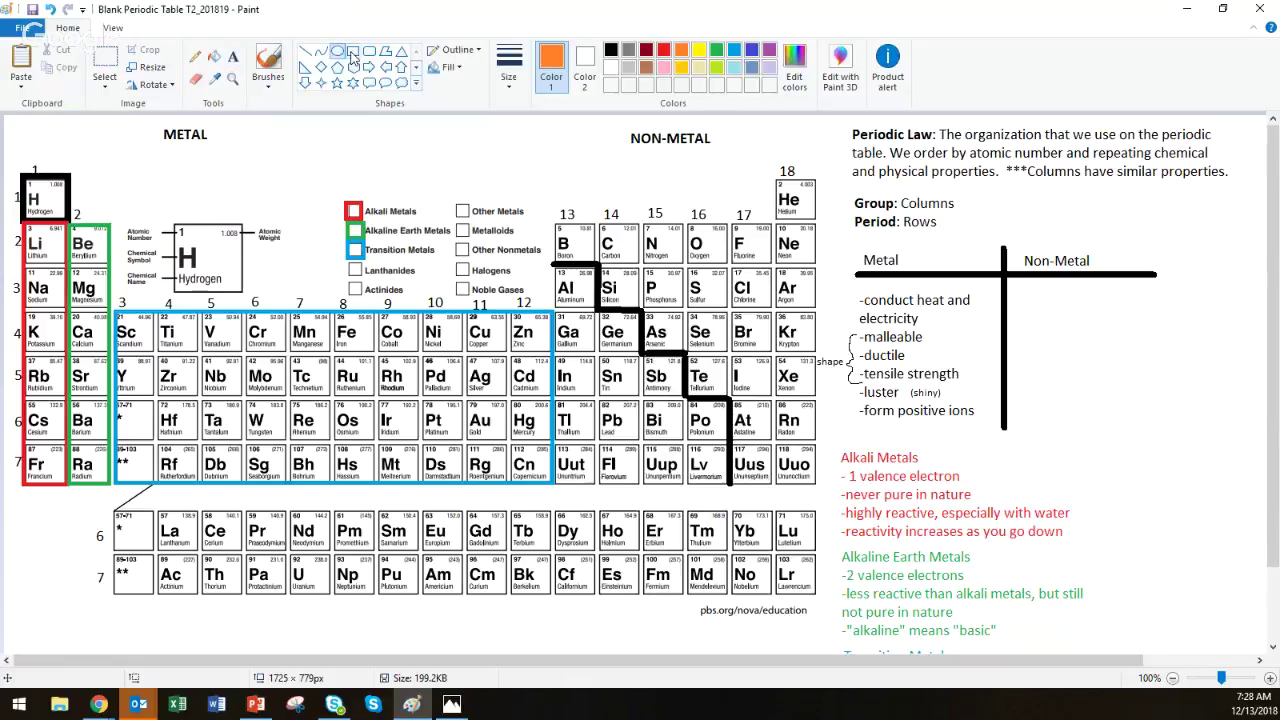
{"action": "left_click_drag", "start_coordinate": [345, 257], "coordinate": [362, 296]}
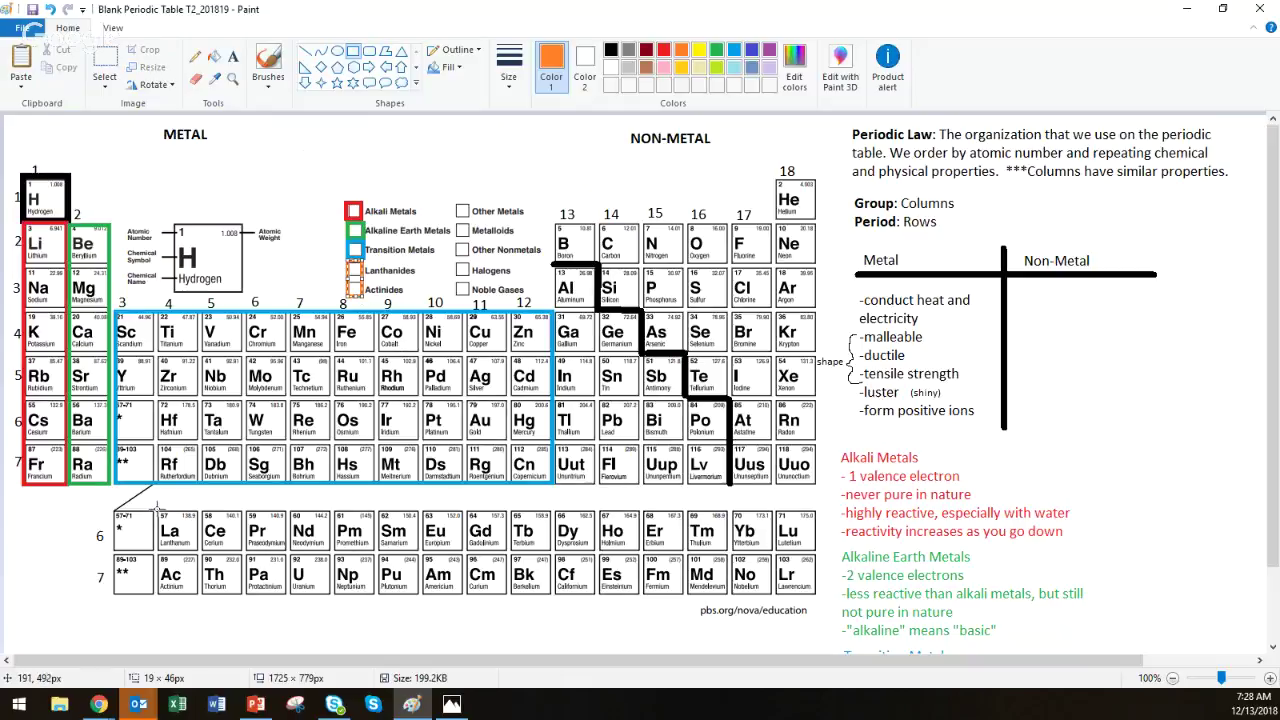
{"action": "left_click_drag", "start_coordinate": [156, 507], "coordinate": [816, 594]}
{"action": "left_click", "coordinate": [232, 57]}
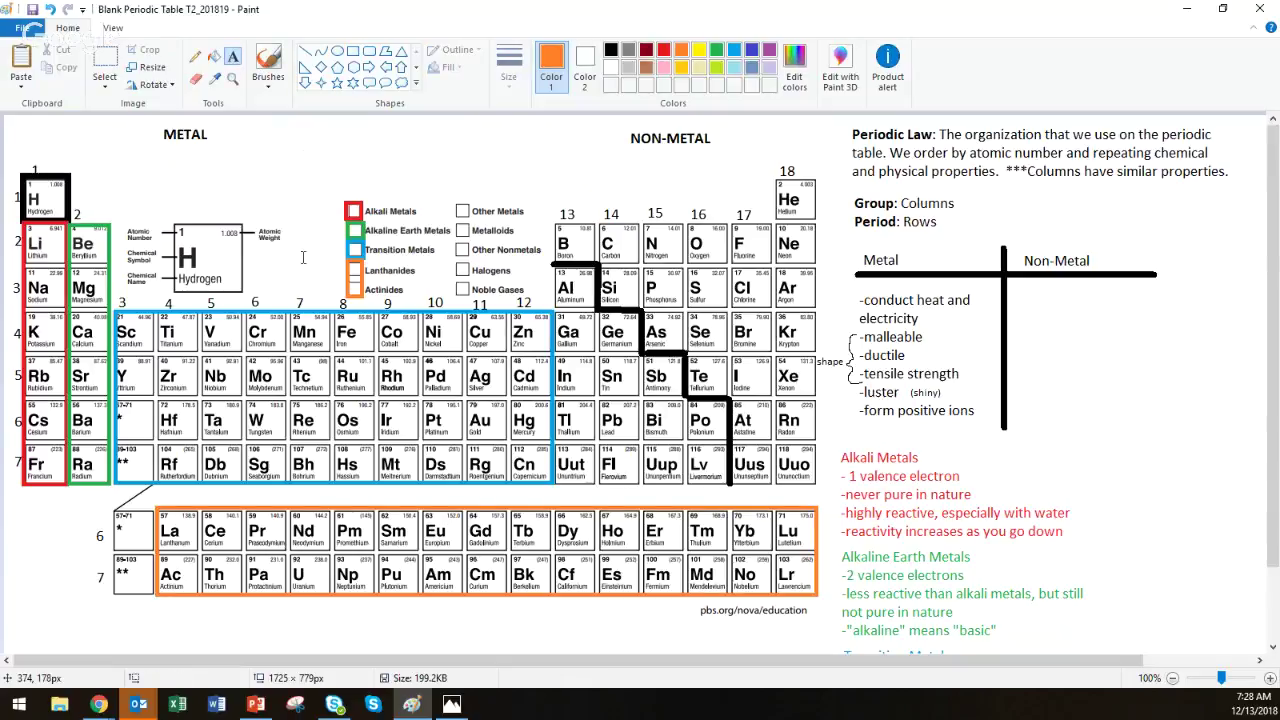
Step: Type 'Inner / Transition / Metals' on three lines beside the Lanthanides and Actinides legend boxes
{"action": "left_click", "coordinate": [292, 258]}
{"action": "type", "text": "Inner"}
{"action": "key", "text": "Return"}
{"action": "type", "text": "Transition"}
{"action": "key", "text": "Return"}
{"action": "type", "text": "Metals"}
{"action": "left_click_drag", "start_coordinate": [320, 260], "coordinate": [310, 237]}
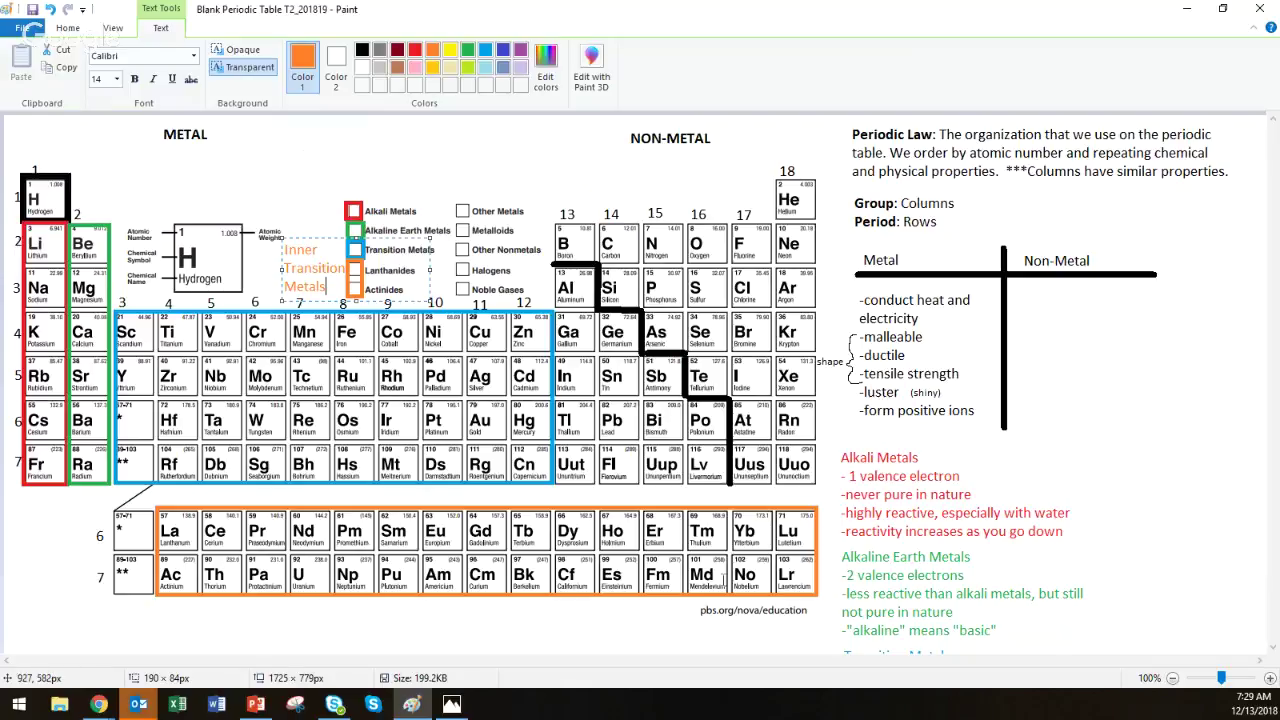
{"action": "left_click", "coordinate": [1068, 476]}
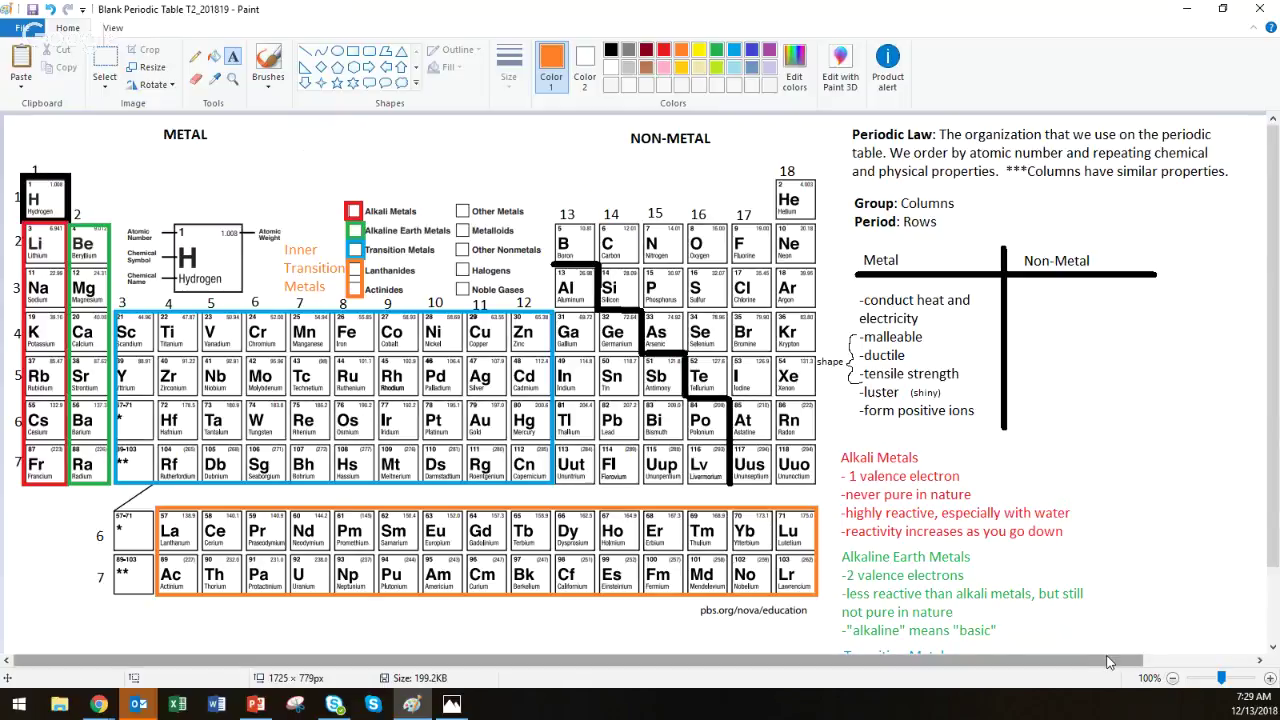
{"action": "left_click_drag", "start_coordinate": [1109, 662], "coordinate": [1197, 662]}
{"action": "scroll", "coordinate": [640, 380], "scroll_direction": "down", "scroll_amount": 2}
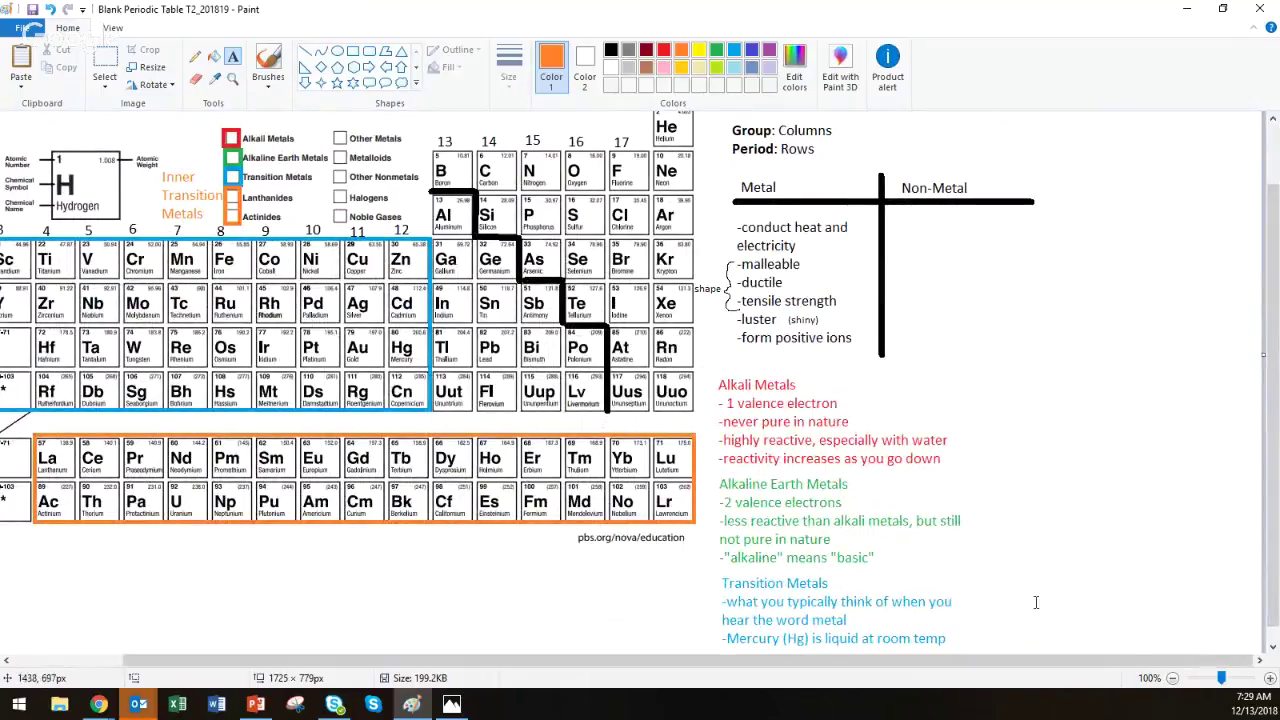
Step: Create a text box beneath the periodic table headed 'Inner Transition Metals'
{"action": "left_click", "coordinate": [989, 378]}
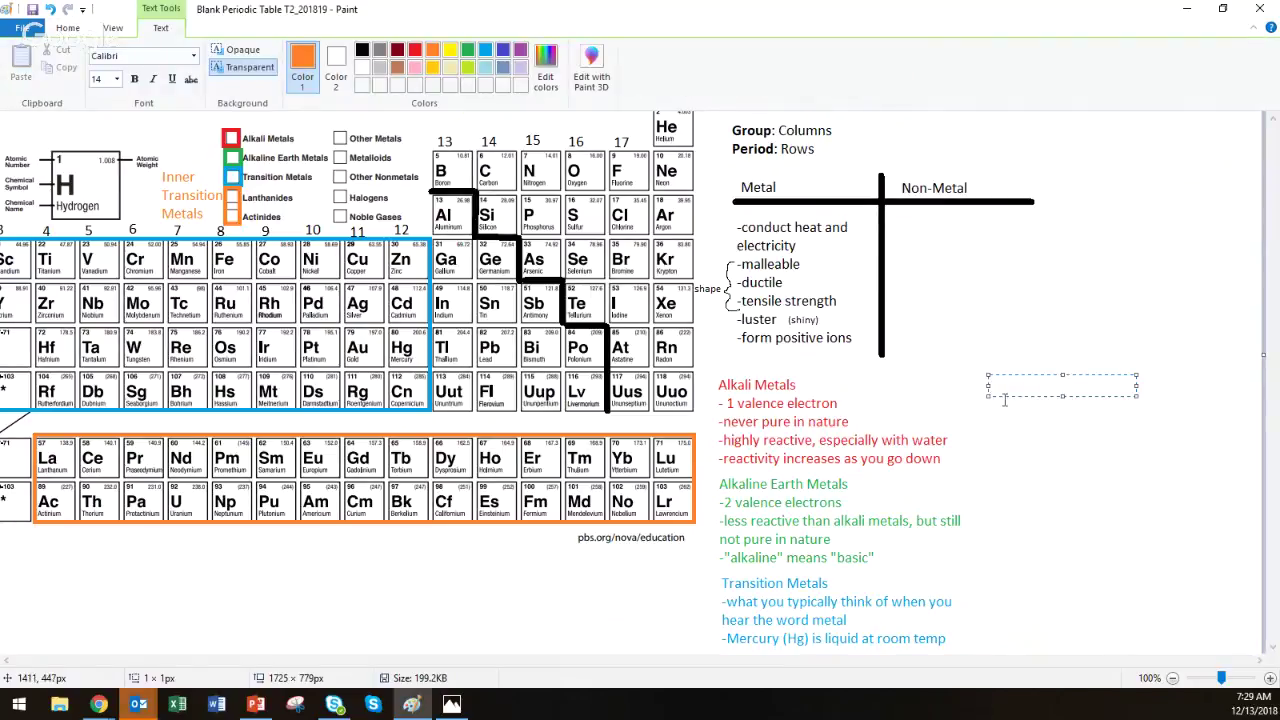
{"action": "left_click", "coordinate": [975, 388]}
{"action": "scroll", "coordinate": [626, 613], "scroll_direction": "left", "scroll_amount": 3}
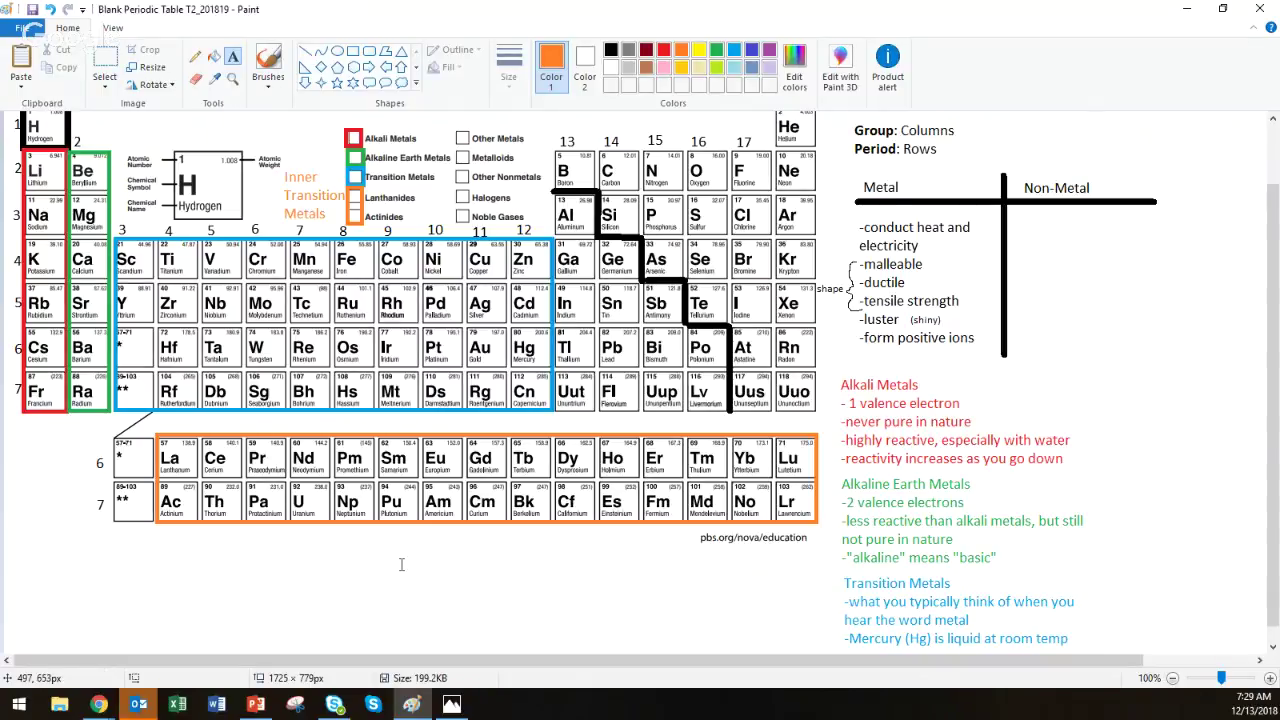
{"action": "left_click_drag", "start_coordinate": [385, 556], "coordinate": [530, 574]}
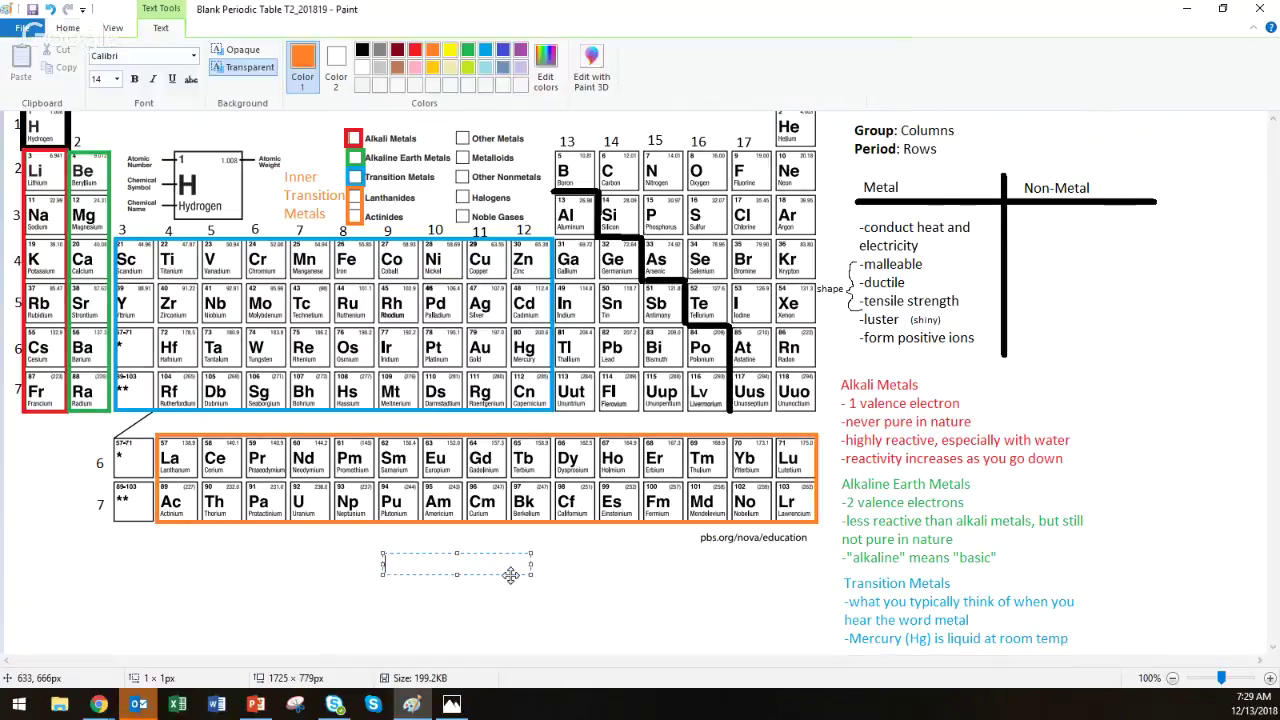
{"action": "type", "text": "Inner Transition Metals"}
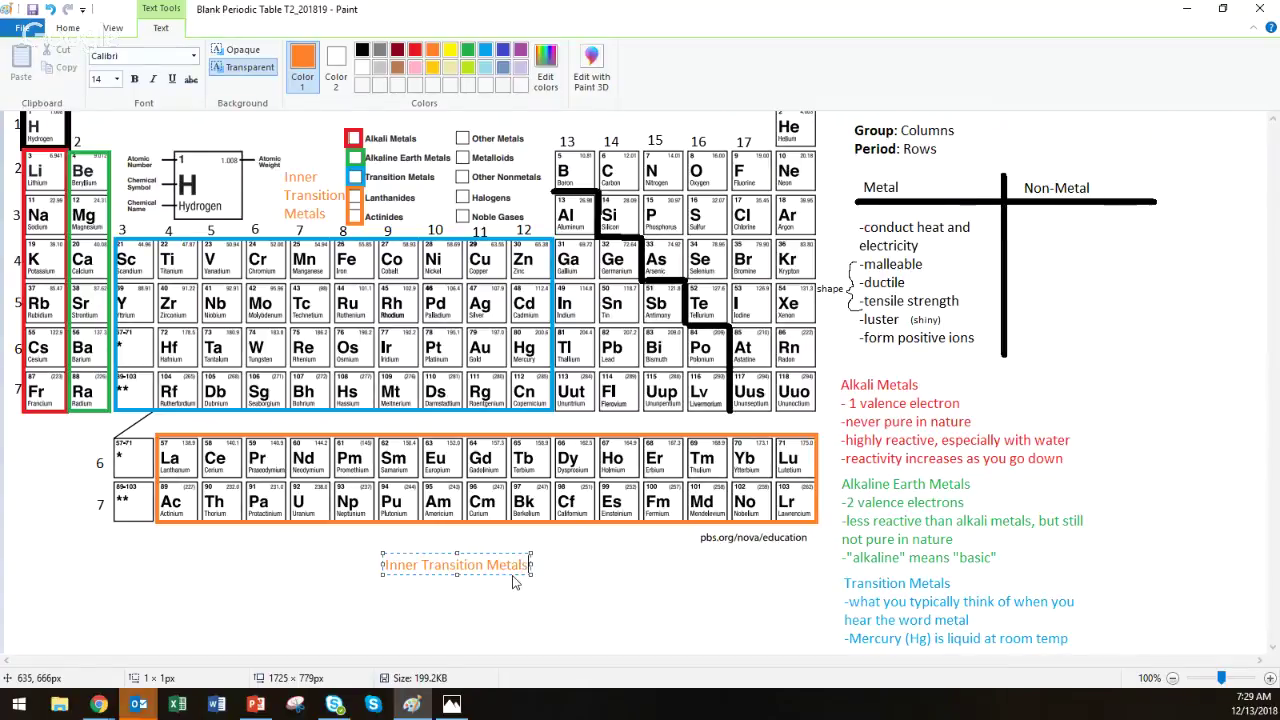
{"action": "key", "text": "Return"}
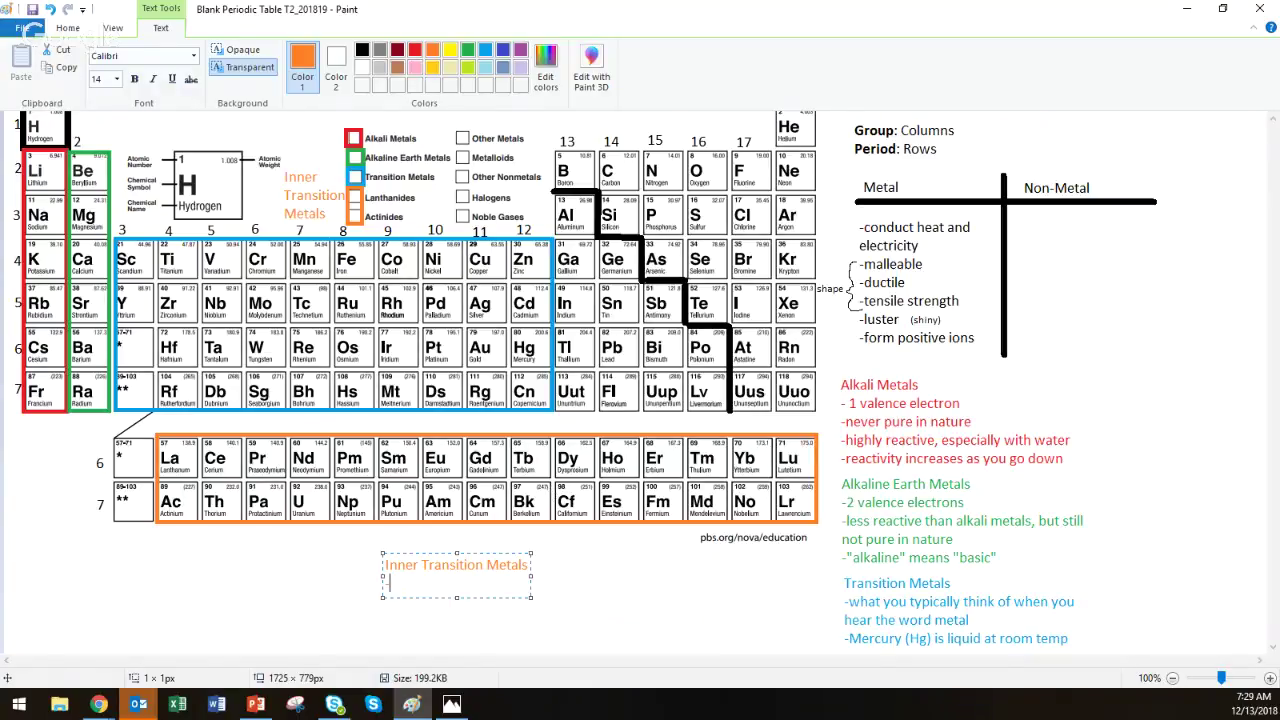
Step: Add the line 'Similar electron configurations to transition metals' and widen the box to fit
{"action": "left_click", "coordinate": [256, 704]}
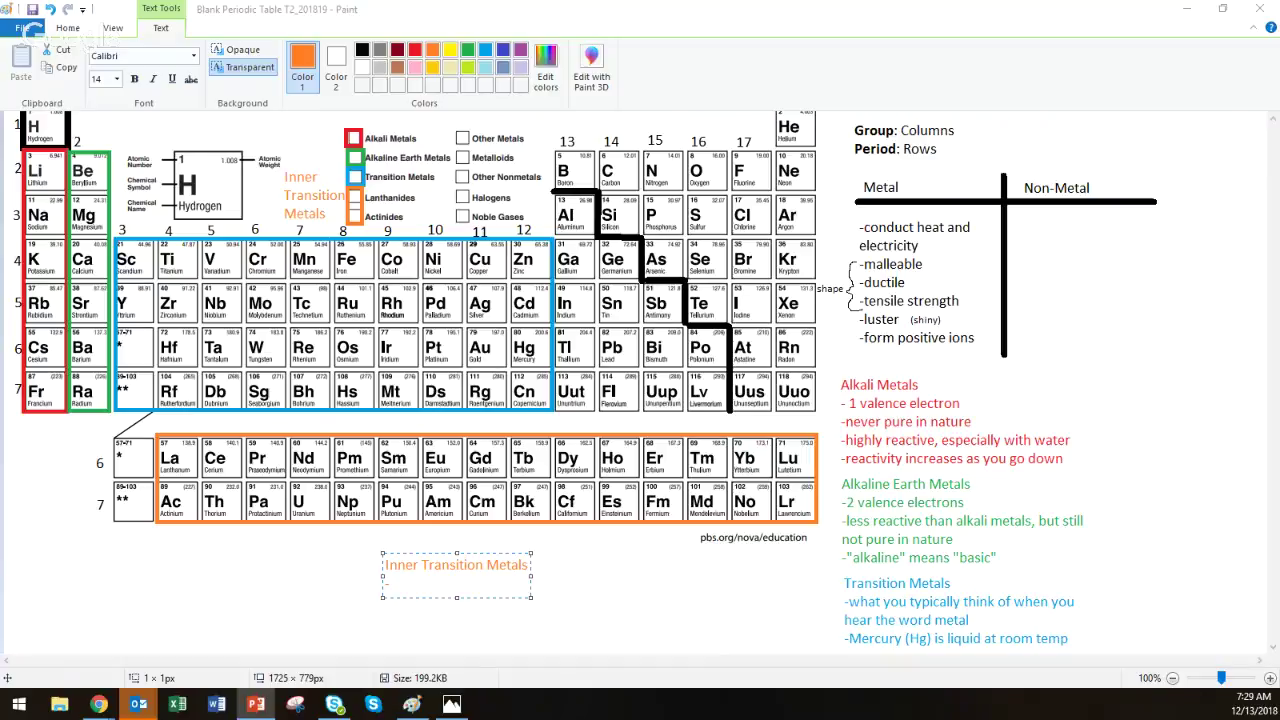
{"action": "left_click", "coordinate": [408, 587]}
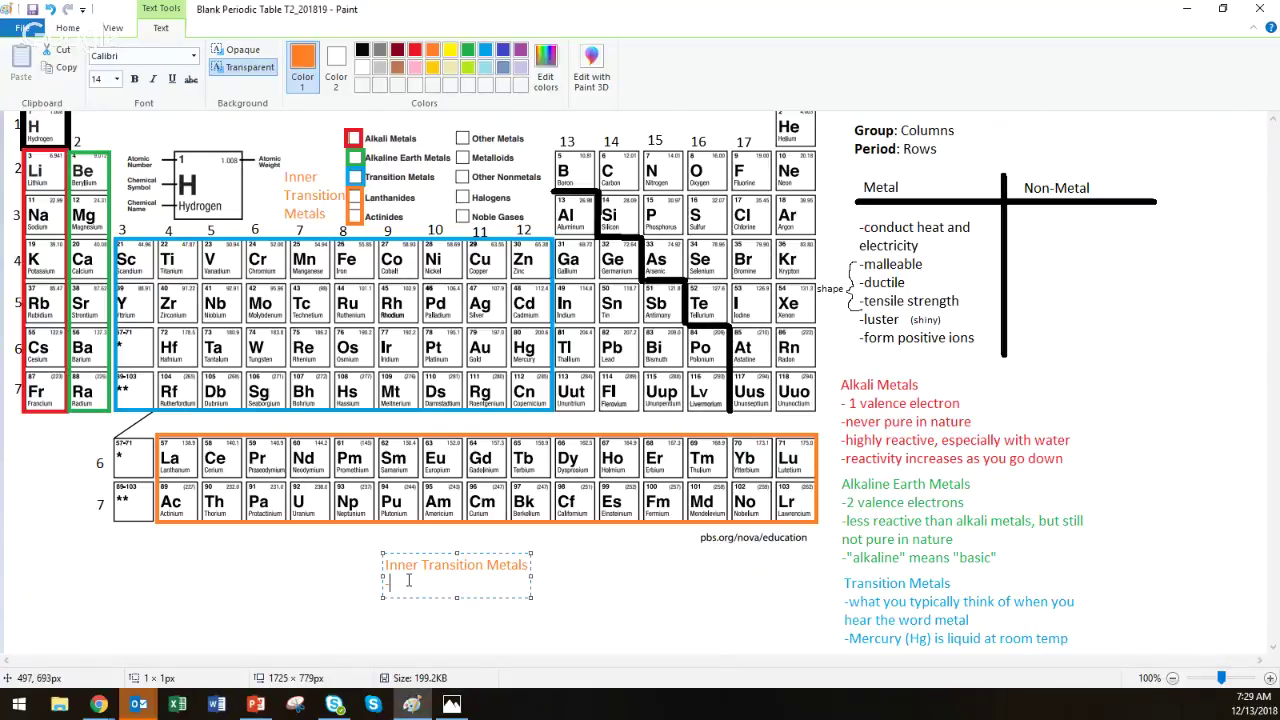
{"action": "type", "text": "Similar"}
{"action": "type", "text": " electron confi"}
{"action": "type", "text": "guarti"}
{"action": "key", "text": "BackSpace"}
{"action": "key", "text": "BackSpace"}
{"action": "key", "text": "BackSpace"}
{"action": "type", "text": "ratio"}
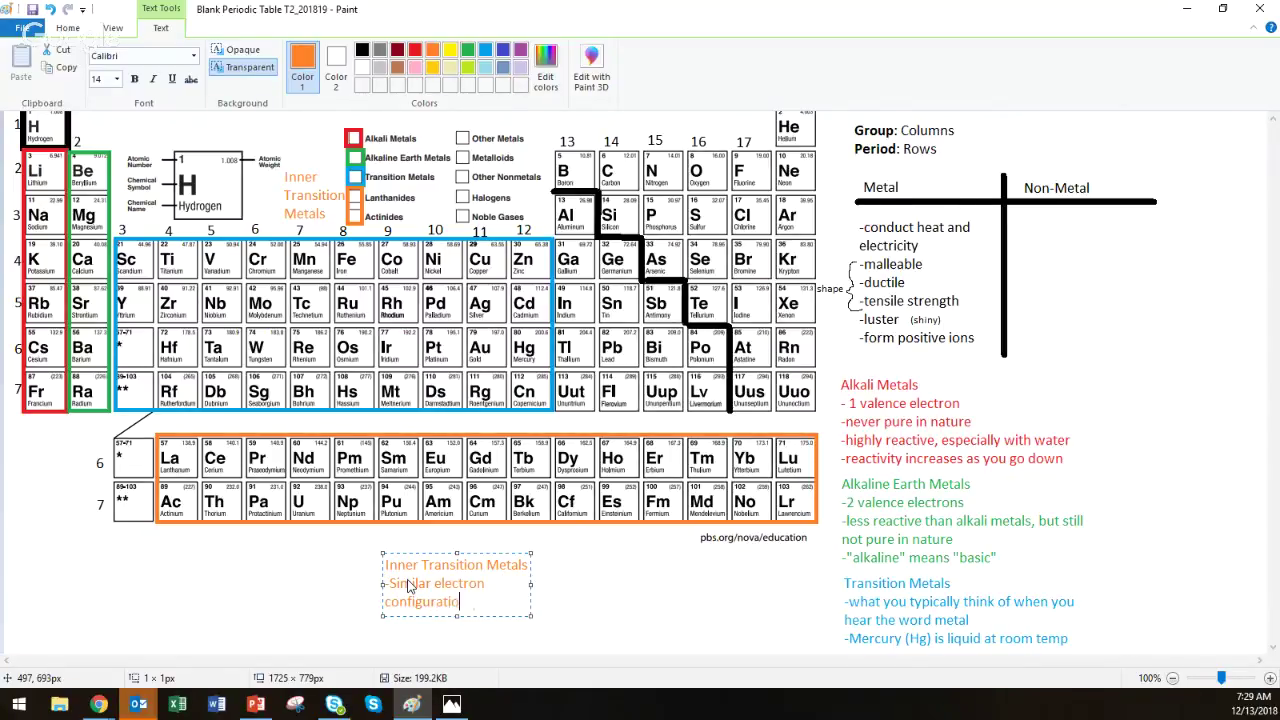
{"action": "type", "text": "ns to transition metals"}
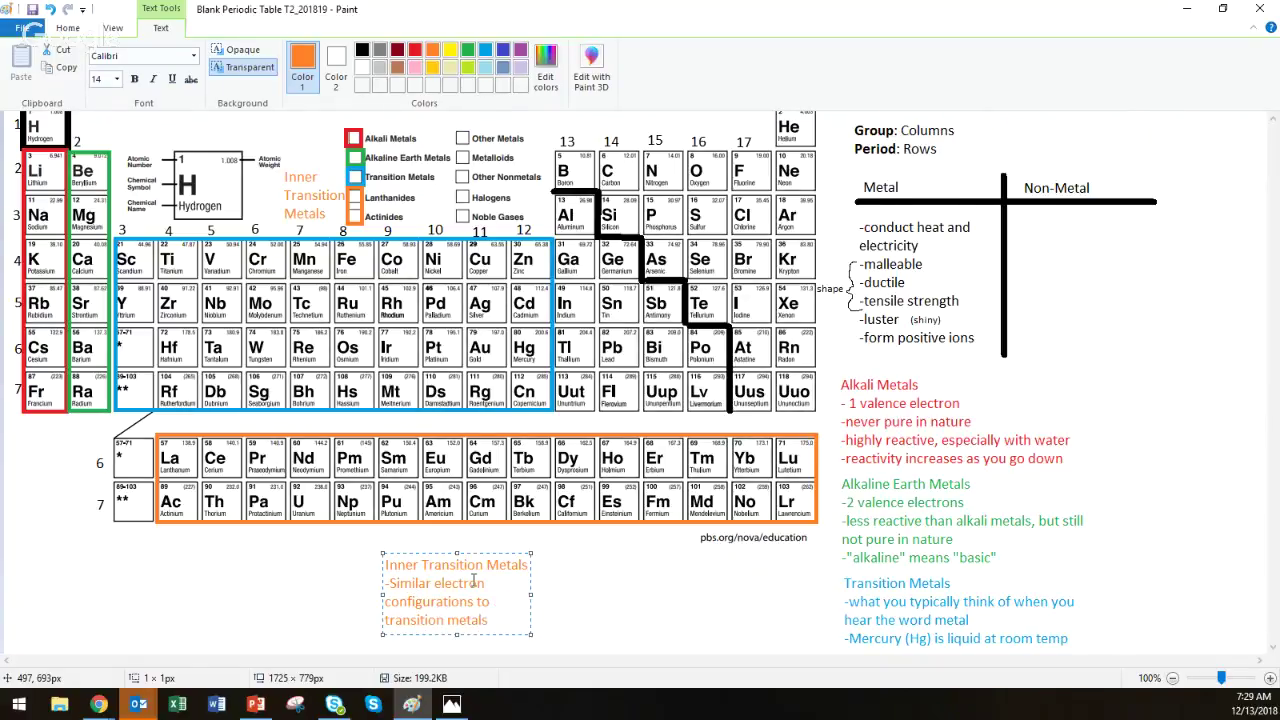
{"action": "left_click_drag", "start_coordinate": [531, 594], "coordinate": [737, 594]}
Step: Add the line 'Lanthanides aka "rare-earth elements"...all naturally occurring but in small amounts'
{"action": "key", "text": "Return"}
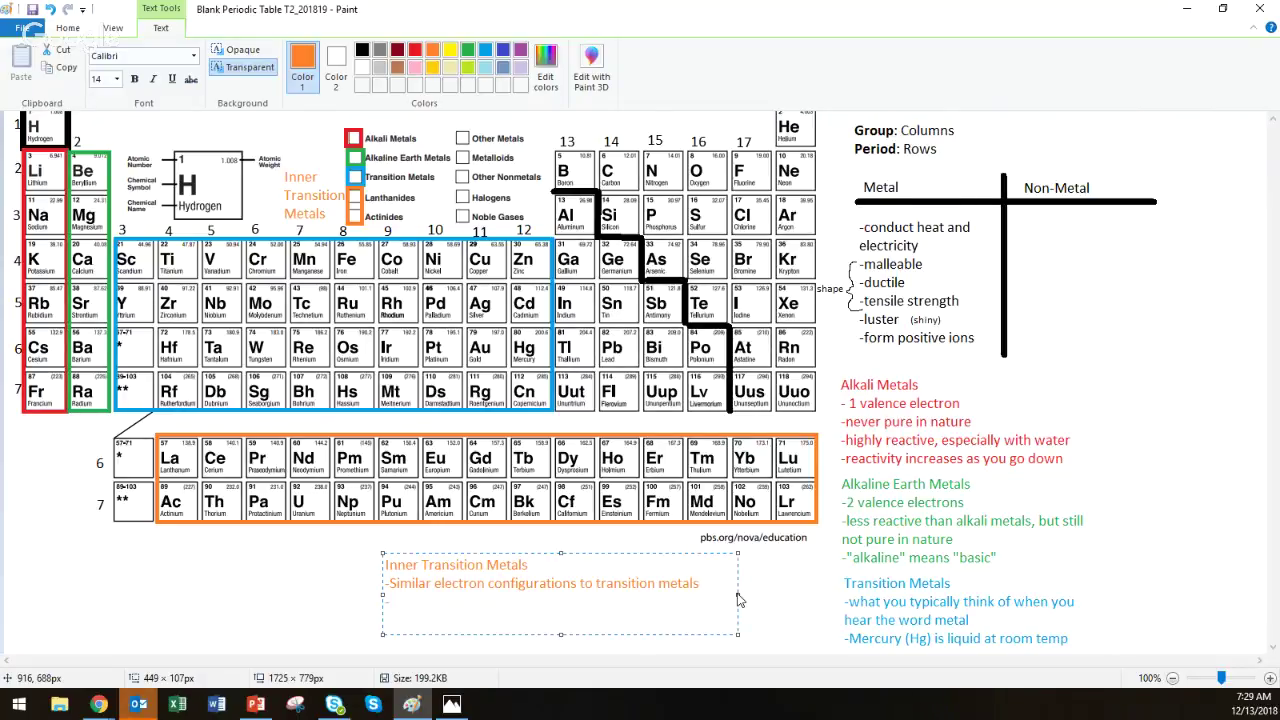
{"action": "type", "text": "anthanides"}
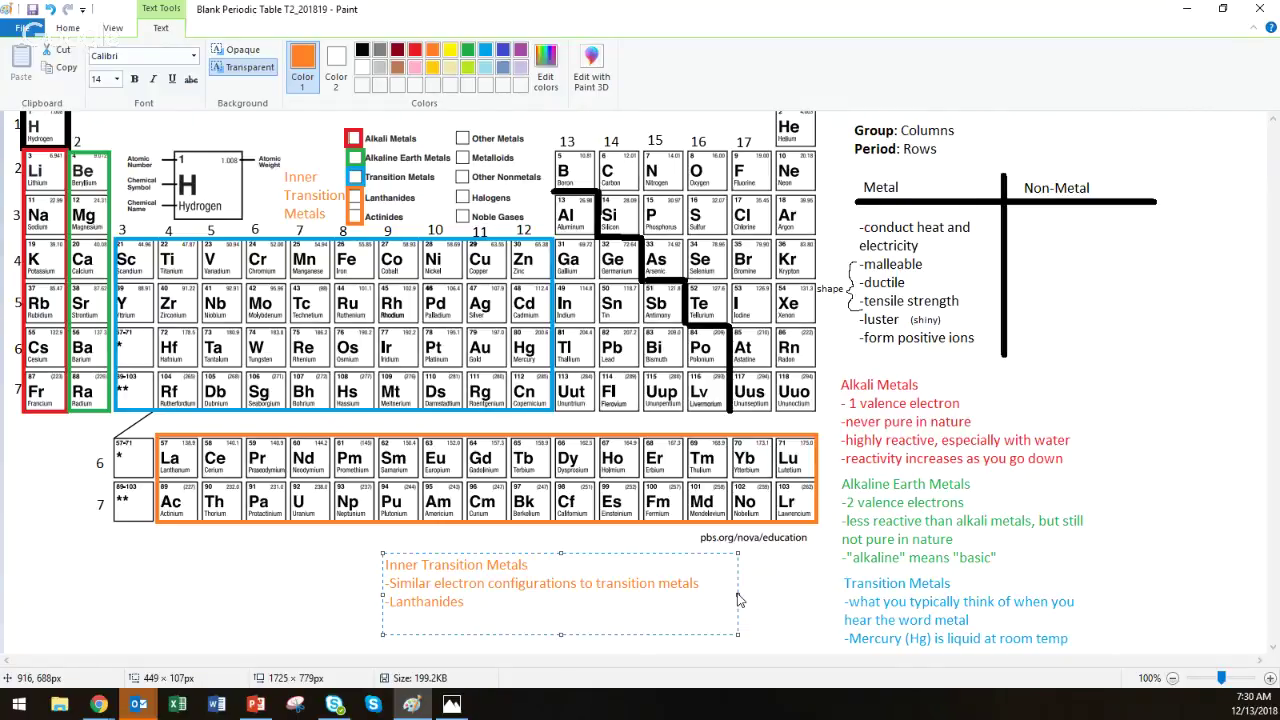
{"action": "type", "text": ":"}
{"action": "type", "text": " are"}
{"action": "key", "text": "BackSpace"}
{"action": "key", "text": "BackSpace"}
{"action": "type", "text": "ka "}
{"action": "type", "text": ":"}
{"action": "type", "text": "rare-earth elemt"}
{"action": "key", "text": "BackSpace"}
{"action": "type", "text": "ents\""}
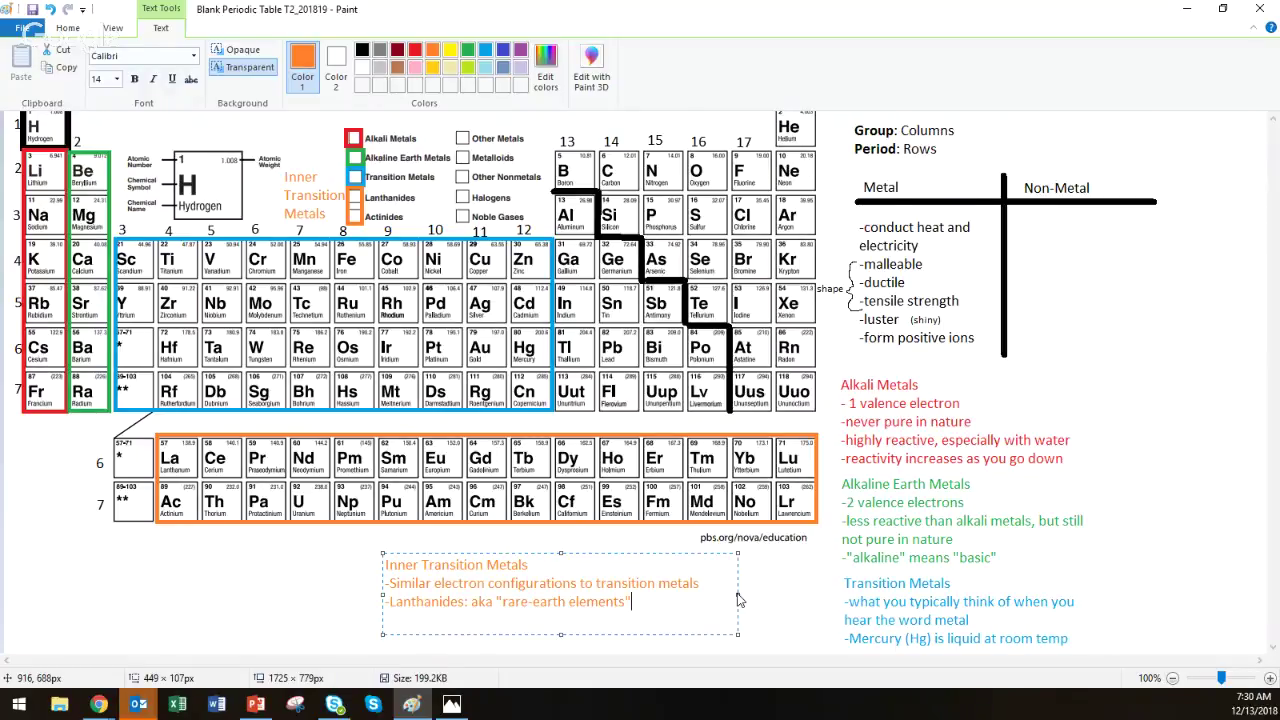
{"action": "type", "text": "...all natua"}
{"action": "key", "text": "BackSpace"}
{"action": "type", "text": "rally"}
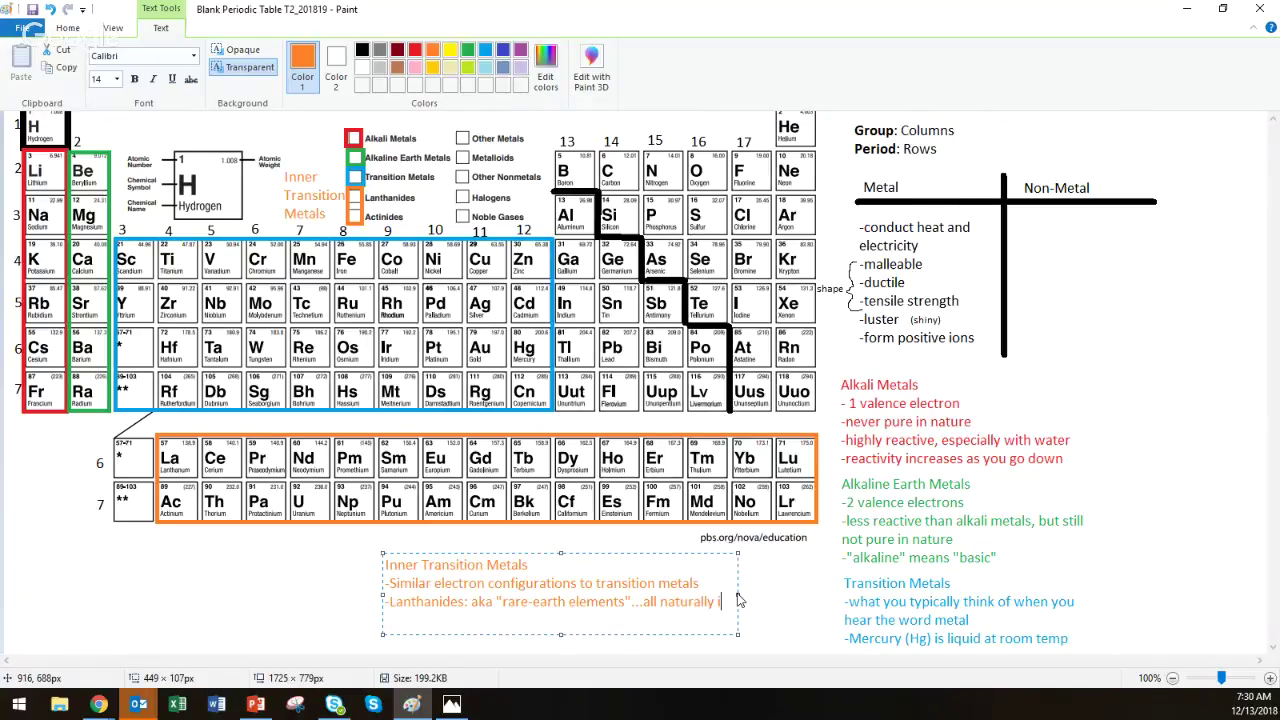
{"action": "type", "text": " occurring but in smal"}
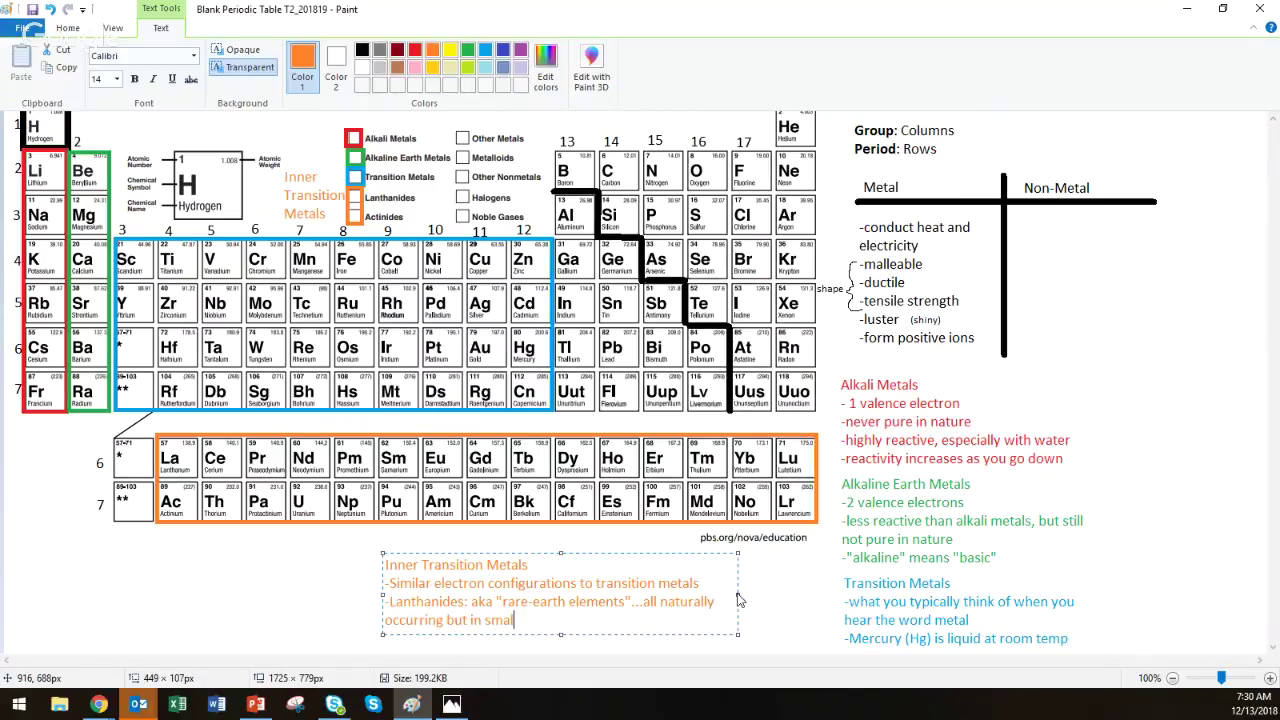
{"action": "type", "text": "l amounts"}
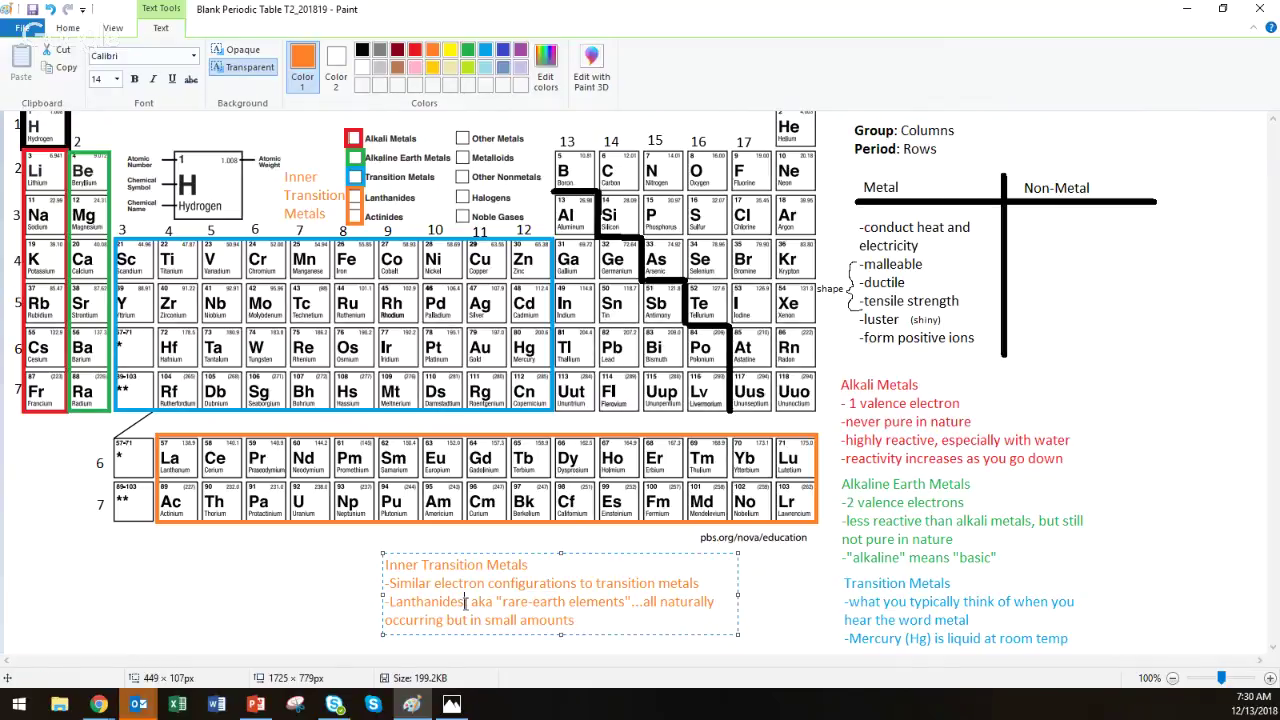
Step: Underline the word Lanthanides and widen the note box so the text rewraps
{"action": "left_click_drag", "start_coordinate": [465, 602], "coordinate": [393, 607]}
{"action": "key", "text": "ctrl+u"}
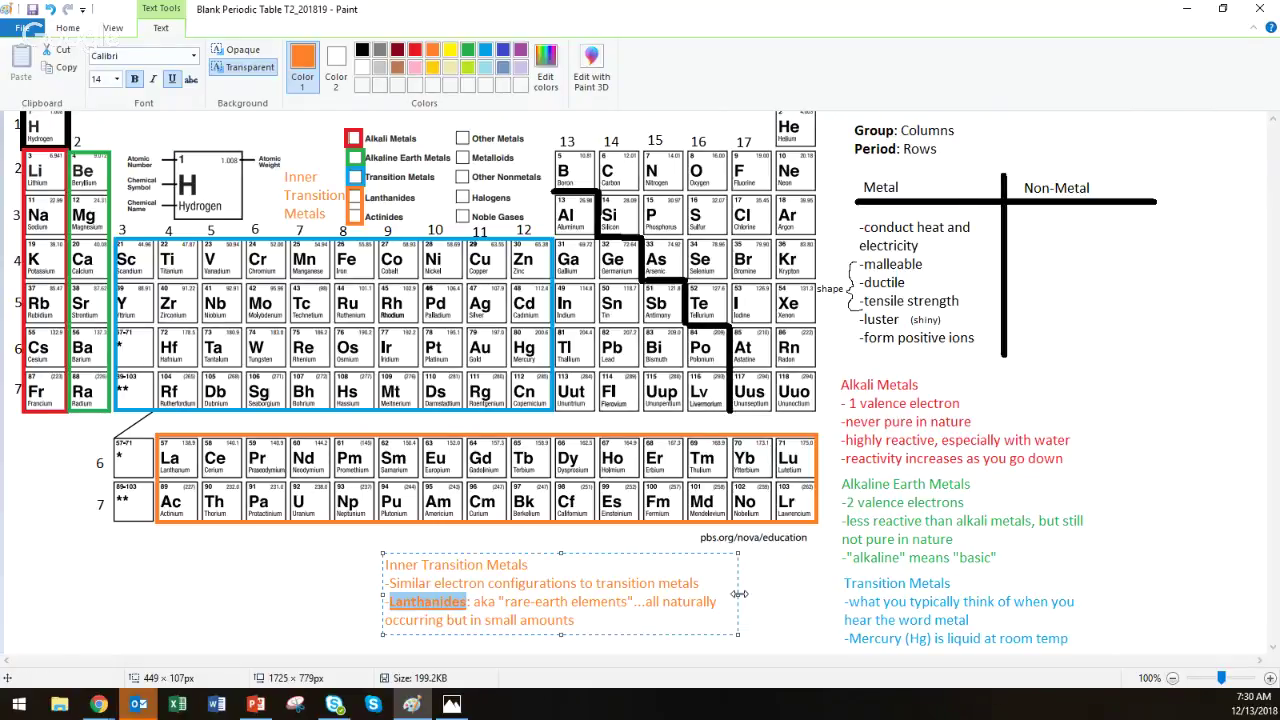
{"action": "left_click_drag", "start_coordinate": [738, 594], "coordinate": [816, 594]}
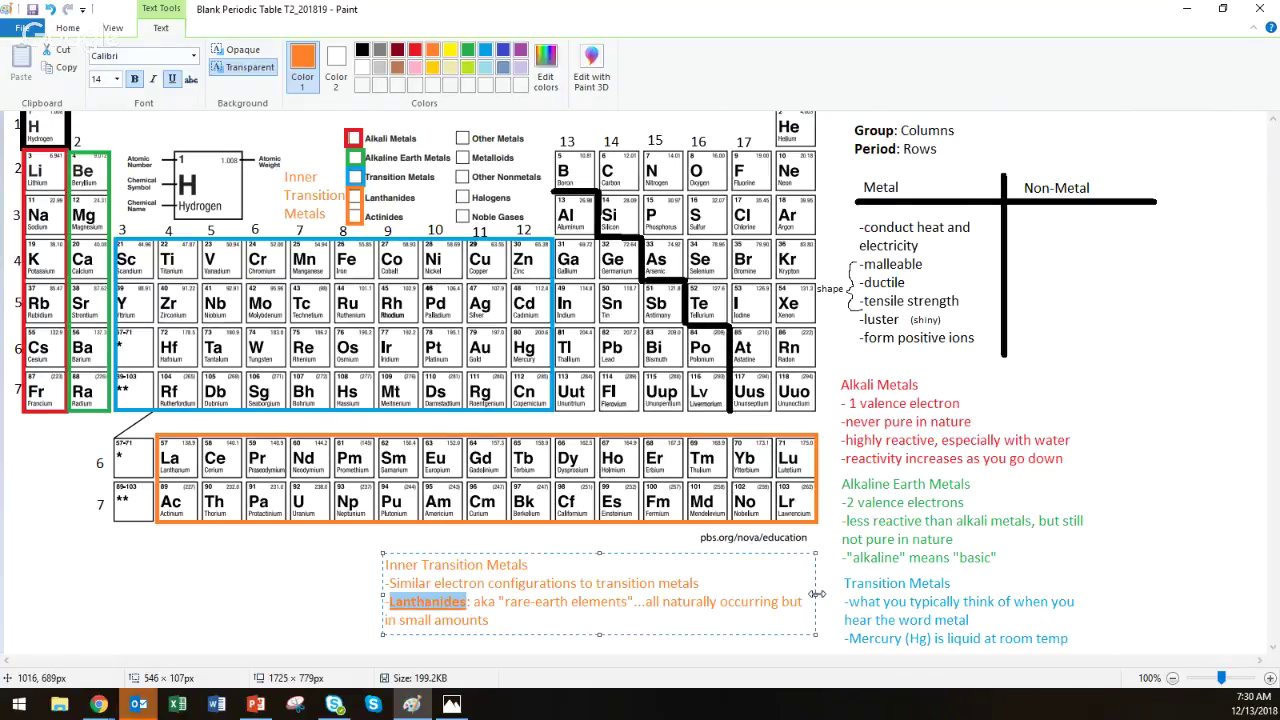
{"action": "left_click", "coordinate": [552, 617]}
Step: Add '-Actinides: are all RADIOACTIVE, most are laboratory-made' with Actinides in bold and underlined
{"action": "key", "text": "Return"}
{"action": "type", "text": "-Actinides:"}
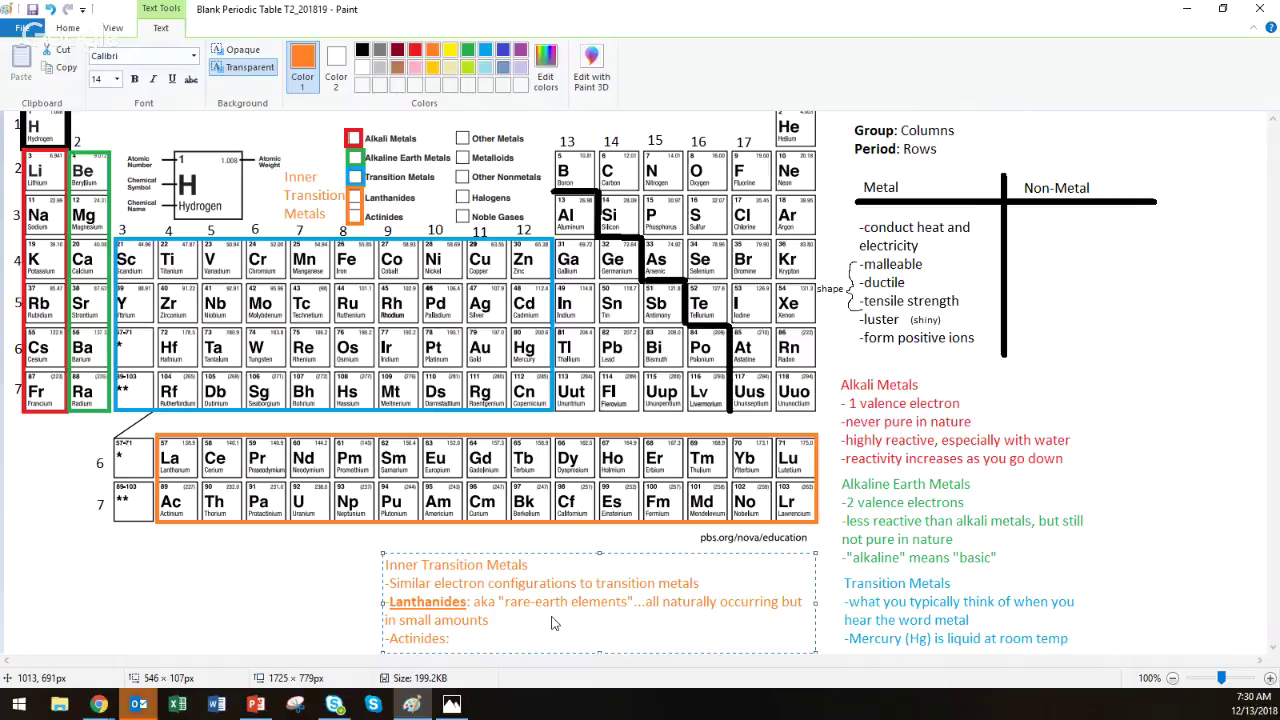
{"action": "type", "text": " are all RADIOACTIVE"}
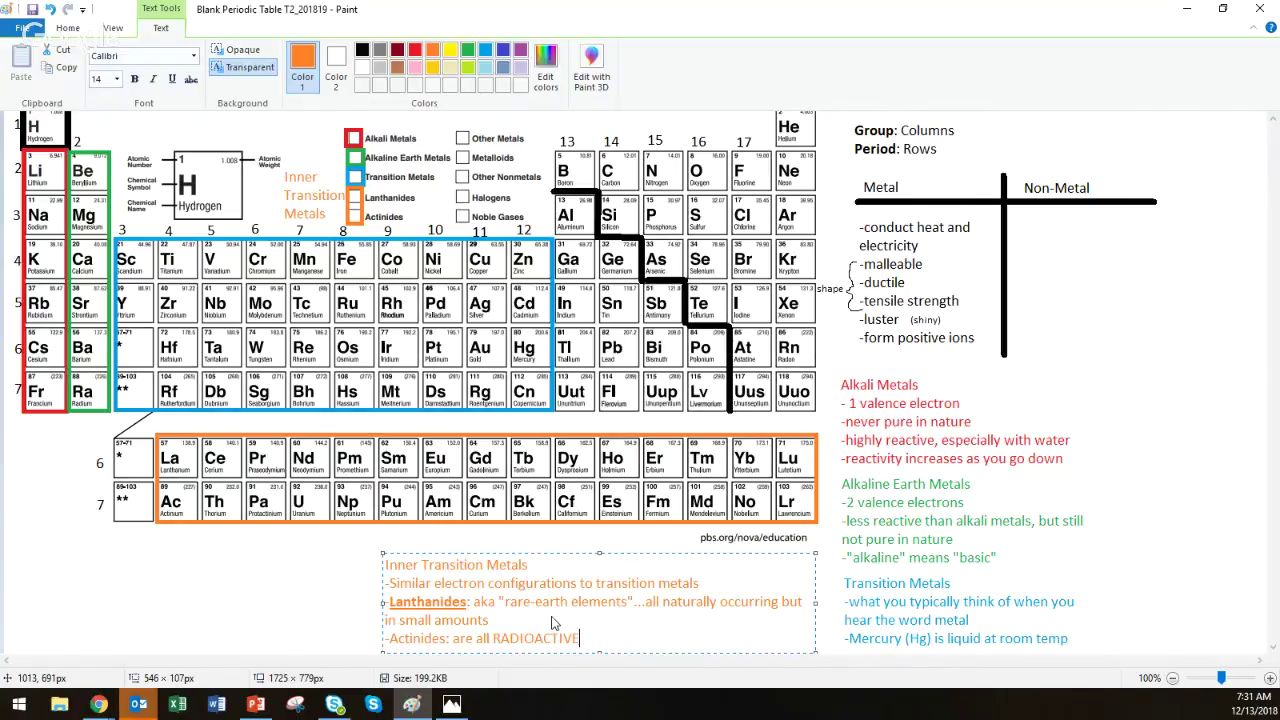
{"action": "type", "text": ", most are laborato"}
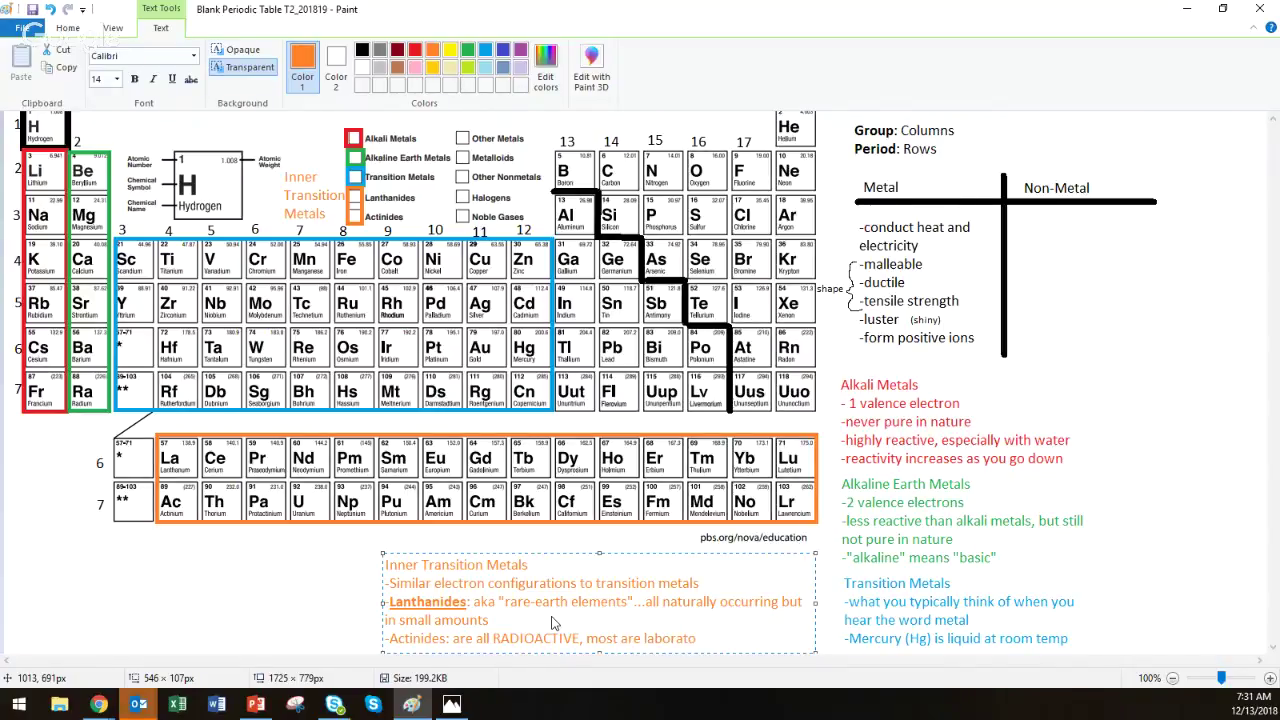
{"action": "type", "text": "ry-made."}
{"action": "left_click_drag", "start_coordinate": [447, 640], "coordinate": [389, 640]}
{"action": "key", "text": "ctrl+b"}
{"action": "key", "text": "ctrl+u"}
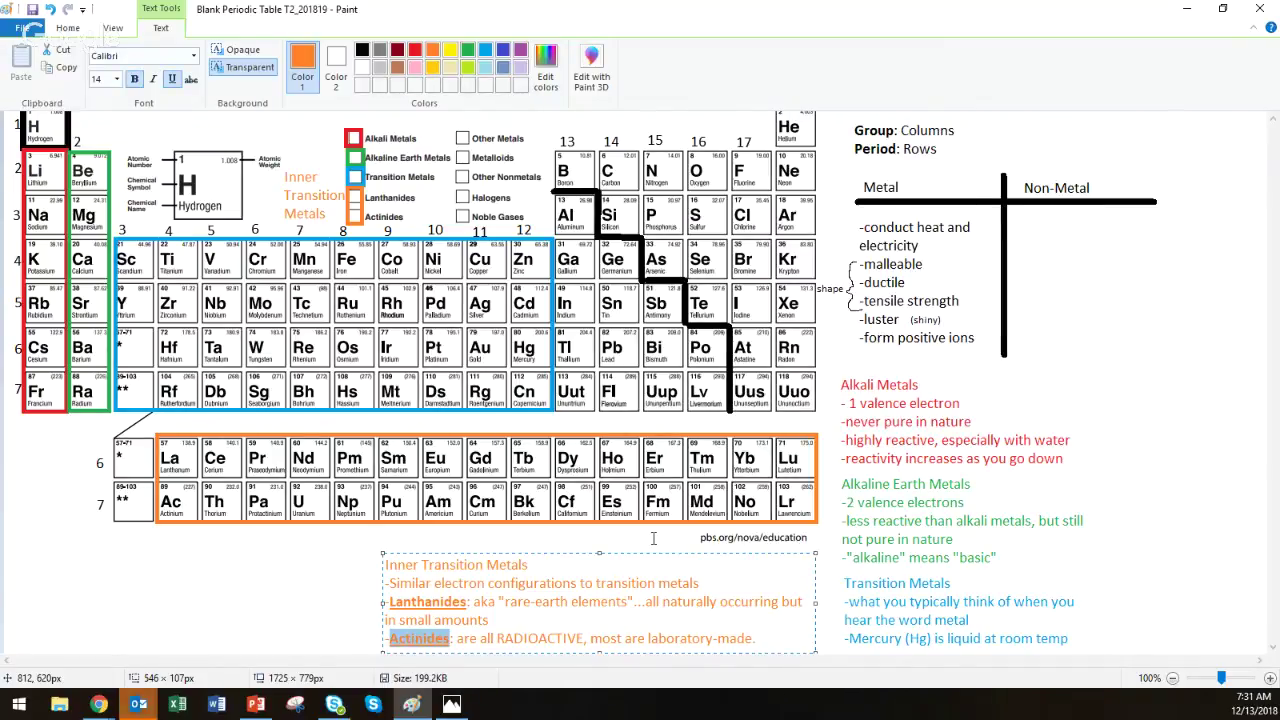
{"action": "left_click", "coordinate": [653, 539]}
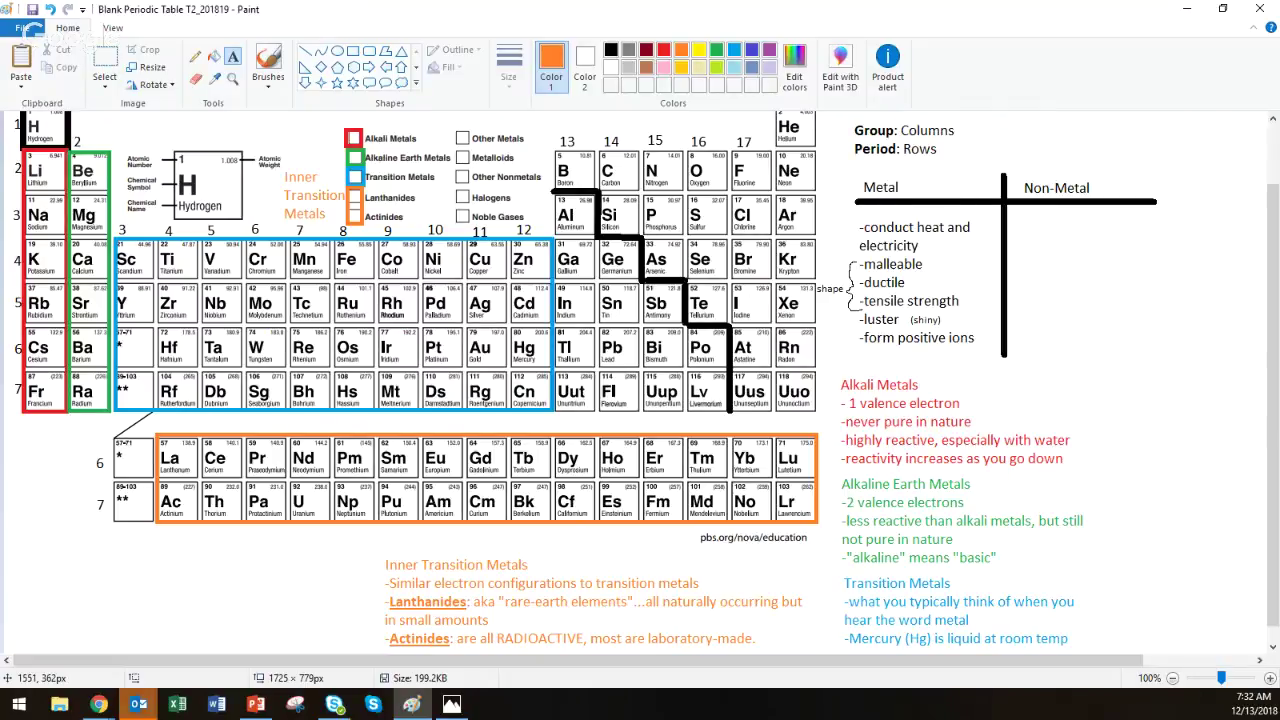
{"action": "key", "text": "alt+Tab"}
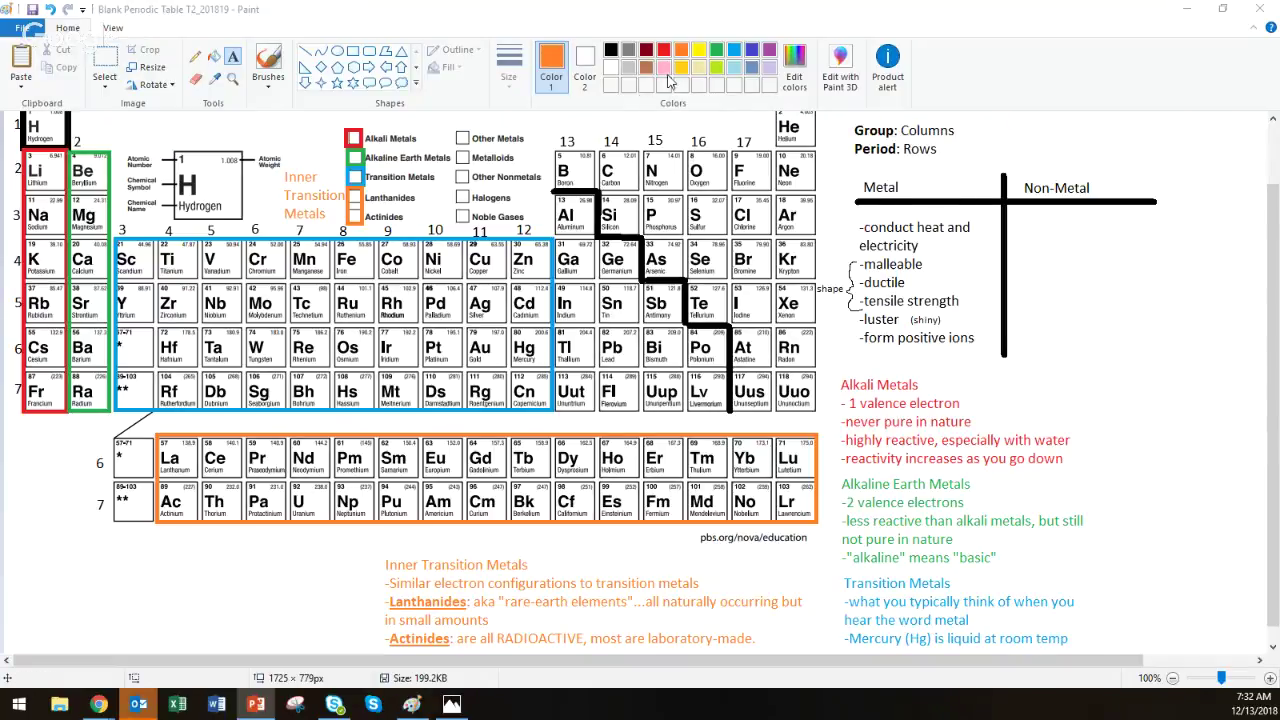
Step: Draw a small rectangle for the Other Metals legend box
{"action": "left_click", "coordinate": [306, 51]}
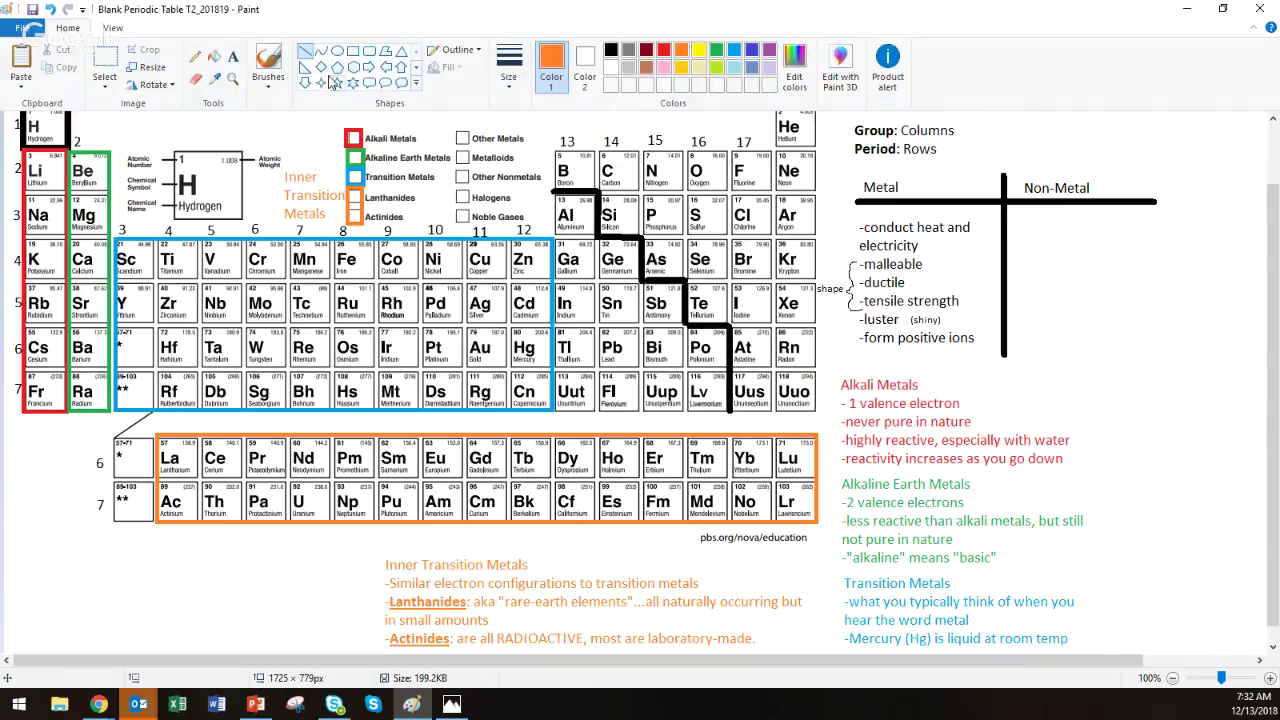
{"action": "left_click", "coordinate": [353, 51]}
{"action": "left_click_drag", "start_coordinate": [462, 124], "coordinate": [471, 149]}
Step: Draw a thick pink line down the left edge of group 13, from Al to Uut
{"action": "left_click", "coordinate": [660, 68]}
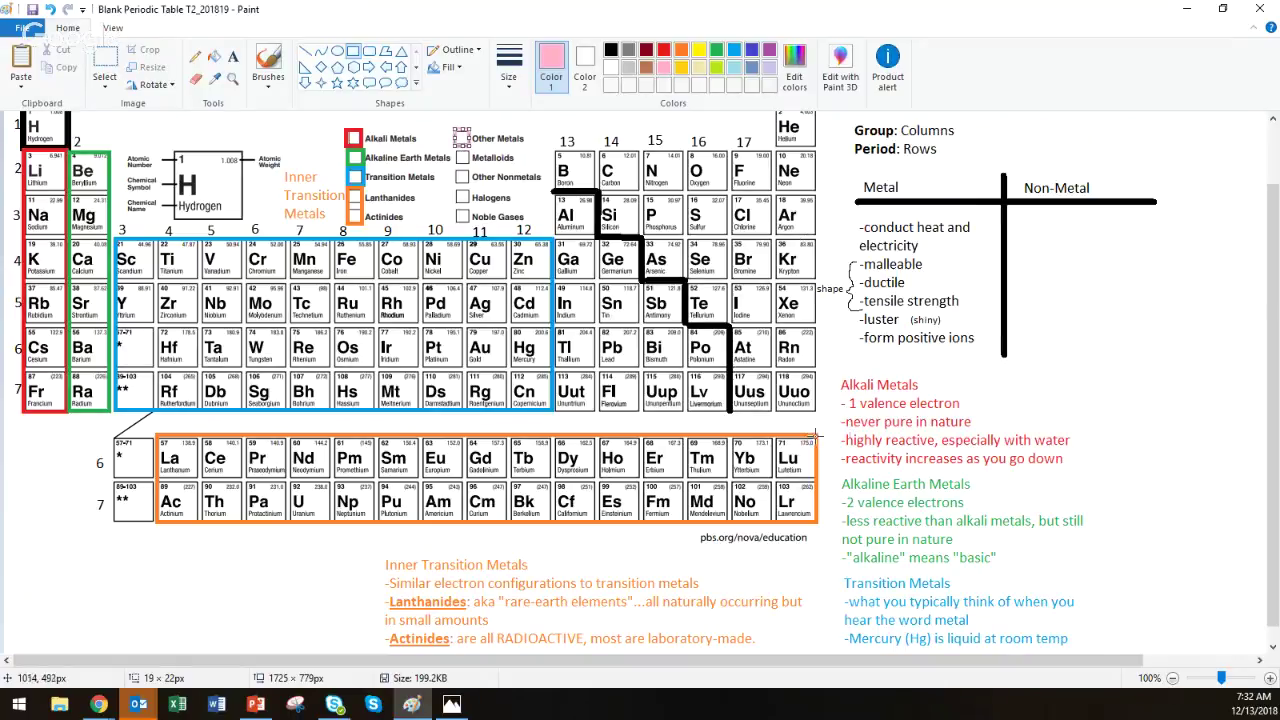
{"action": "left_click", "coordinate": [305, 50]}
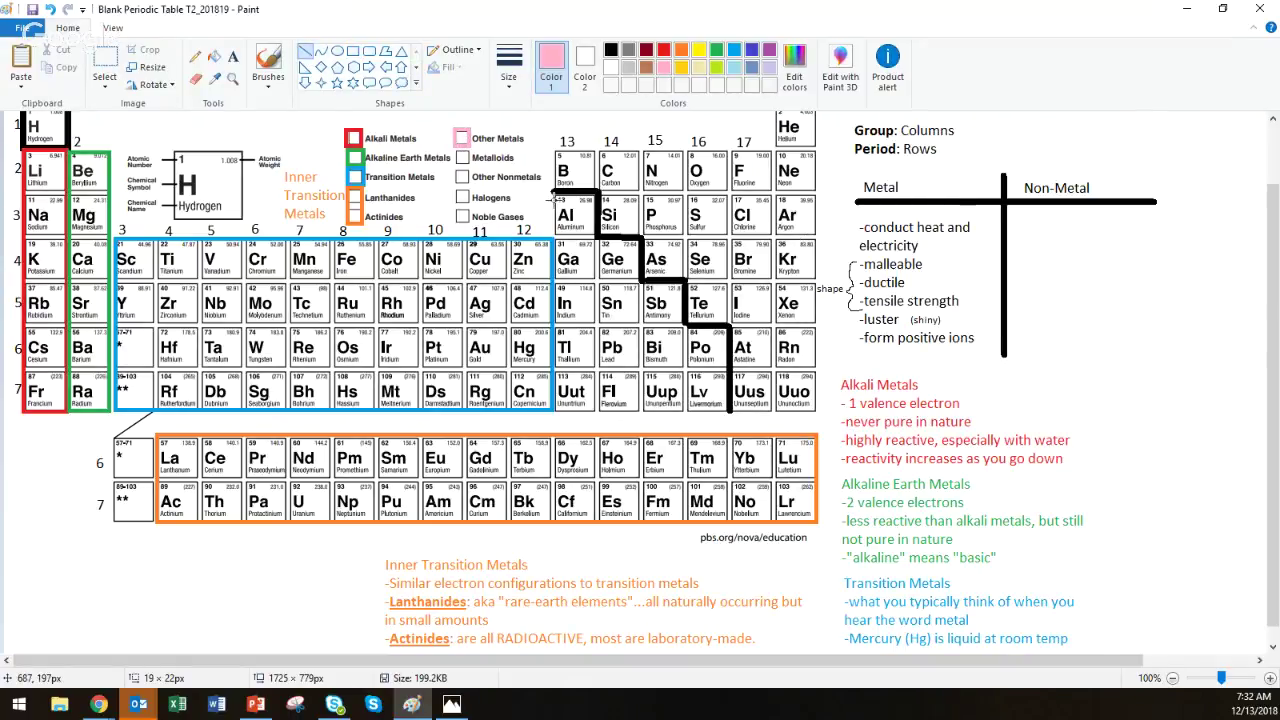
{"action": "left_click", "coordinate": [509, 68]}
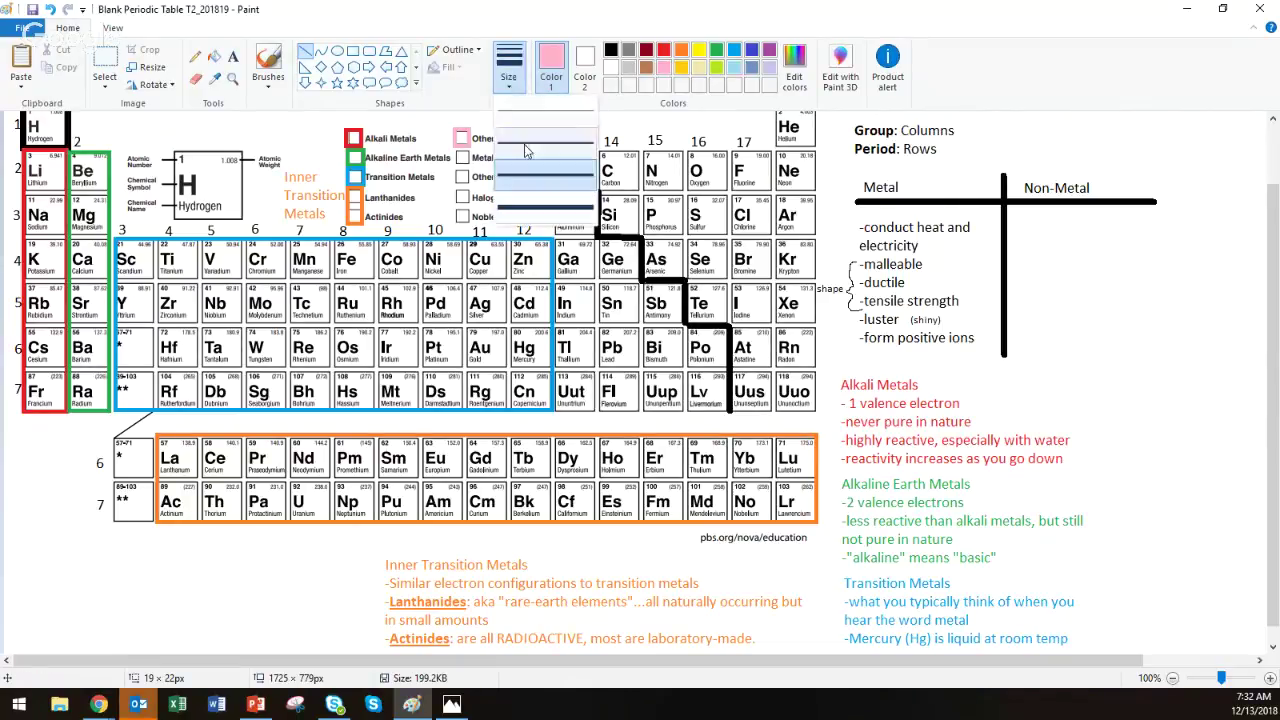
{"action": "left_click", "coordinate": [558, 198]}
{"action": "left_click_drag", "start_coordinate": [558, 193], "coordinate": [554, 412]}
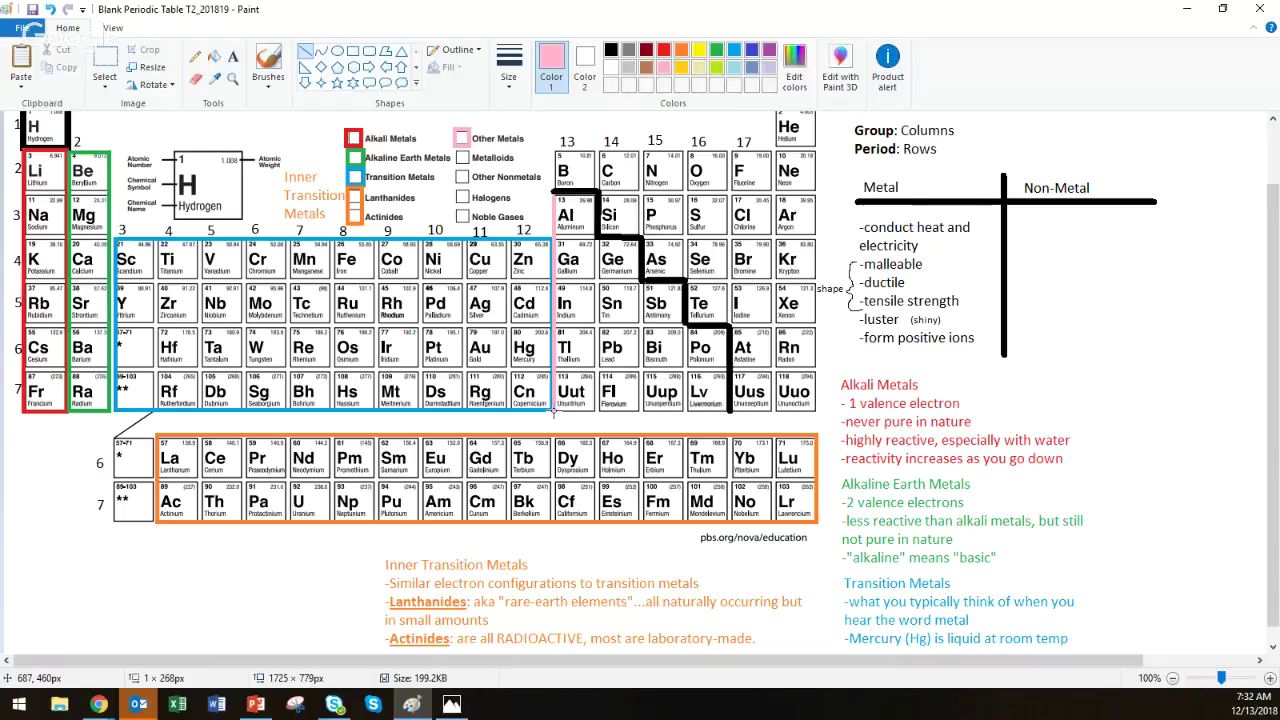
Step: Draw pink border lines along Uut–Lv, Po, Bi, Sn/Sb, Ge and Al to close the outline
{"action": "left_click_drag", "start_coordinate": [727, 411], "coordinate": [558, 411]}
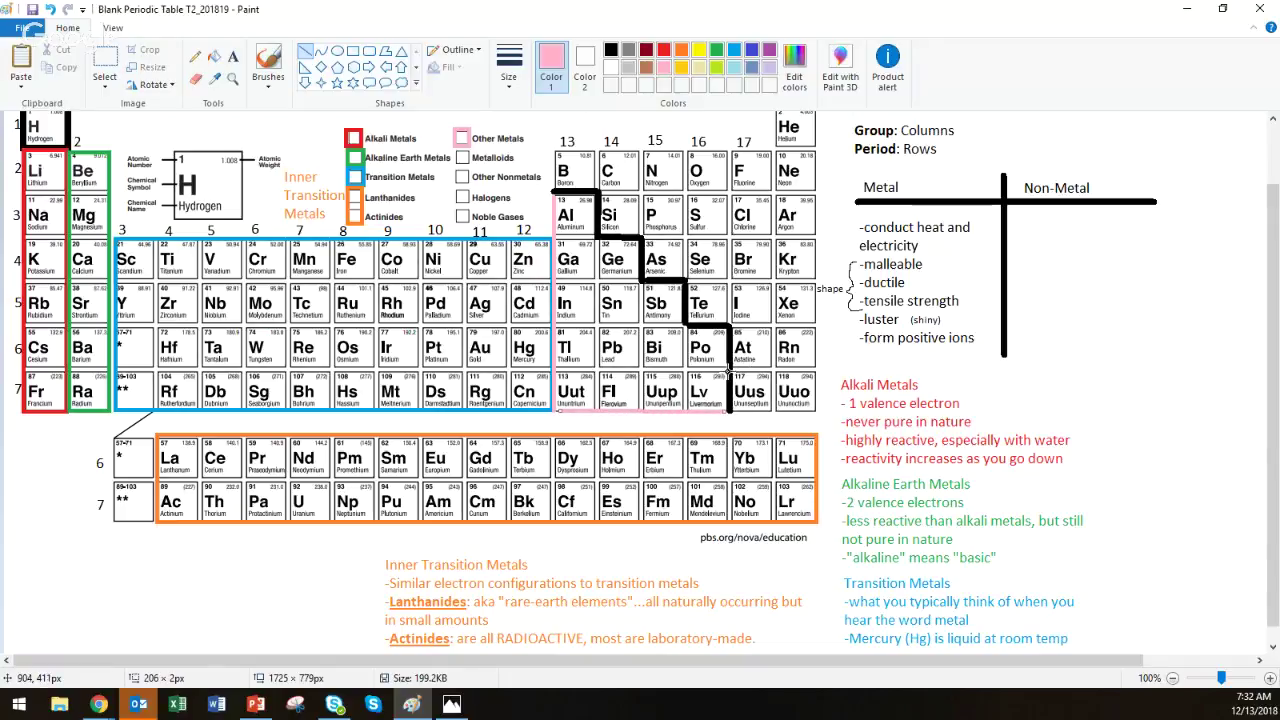
{"action": "left_click_drag", "start_coordinate": [727, 371], "coordinate": [728, 409]}
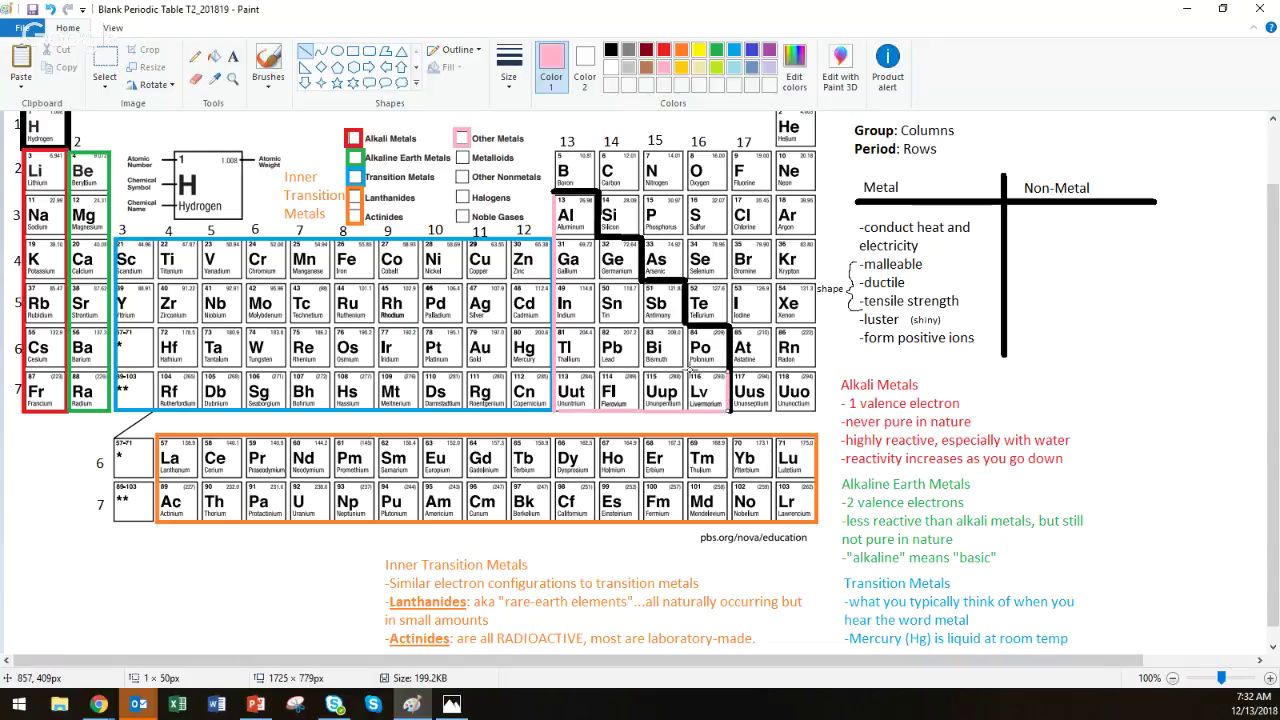
{"action": "left_click_drag", "start_coordinate": [682, 369], "coordinate": [730, 369]}
{"action": "left_click_drag", "start_coordinate": [689, 326], "coordinate": [689, 377]}
{"action": "left_click_drag", "start_coordinate": [636, 324], "coordinate": [687, 324]}
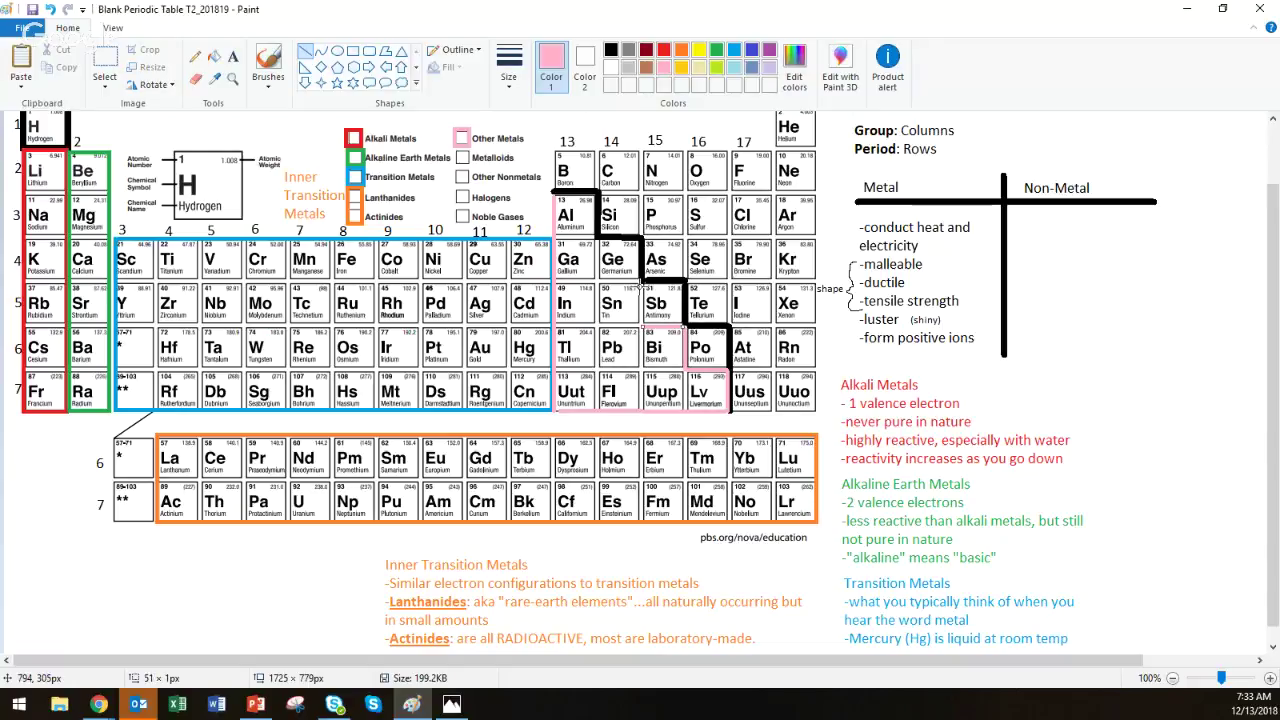
{"action": "left_click_drag", "start_coordinate": [641, 284], "coordinate": [641, 331]}
{"action": "left_click_drag", "start_coordinate": [600, 279], "coordinate": [647, 282]}
{"action": "left_click_drag", "start_coordinate": [597, 197], "coordinate": [597, 230]}
{"action": "left_click_drag", "start_coordinate": [596, 262], "coordinate": [597, 298]}
{"action": "mouse_move", "coordinate": [545, 195]}
{"action": "left_mouse_down"}
{"action": "mouse_move", "coordinate": [596, 193]}
{"action": "mouse_move", "coordinate": [547, 189]}
{"action": "left_mouse_up"}
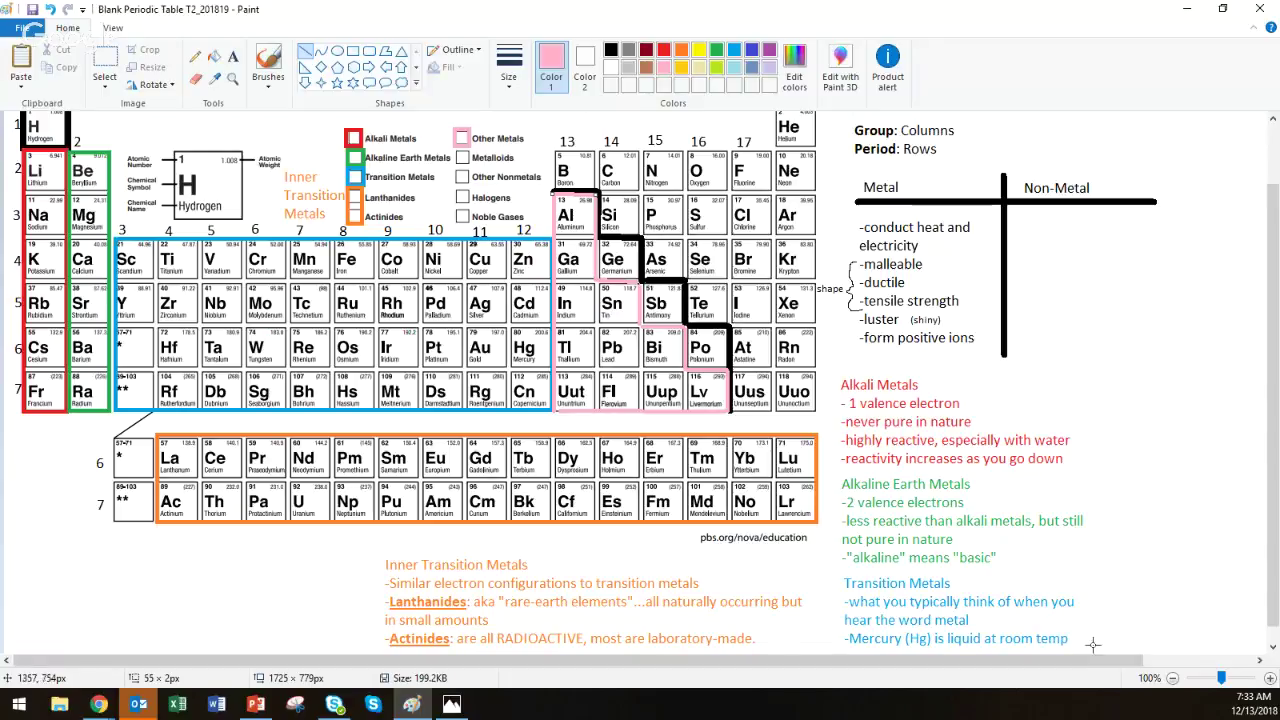
{"action": "left_click_drag", "start_coordinate": [1112, 664], "coordinate": [1179, 664]}
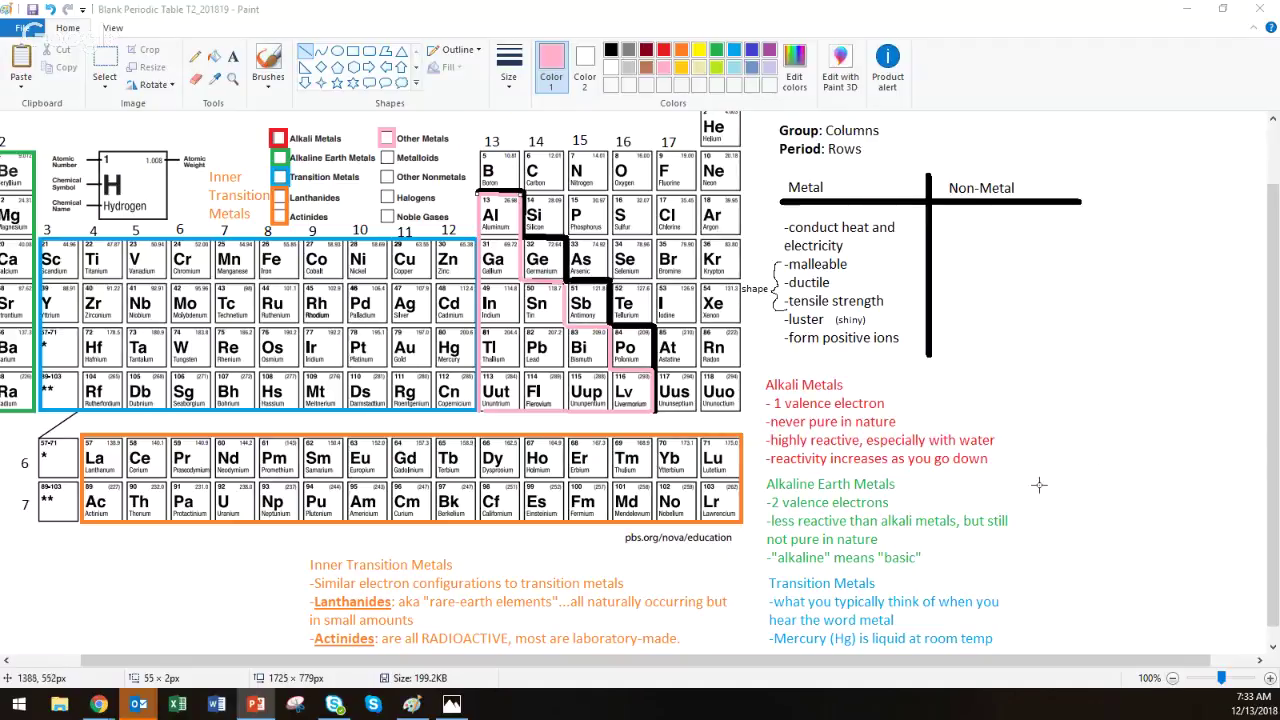
Step: Place a text box beside the Transition Metals notes with bold and underline turned off
{"action": "left_click", "coordinate": [232, 58]}
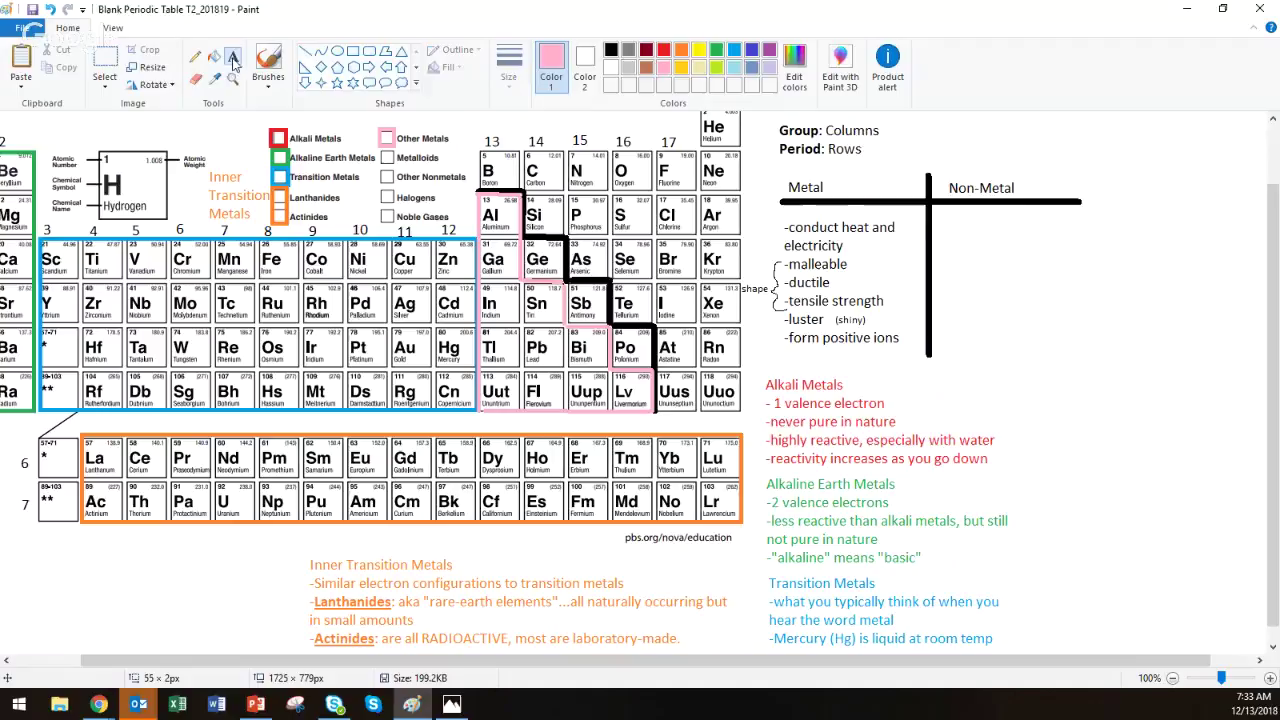
{"action": "left_click", "coordinate": [1038, 577]}
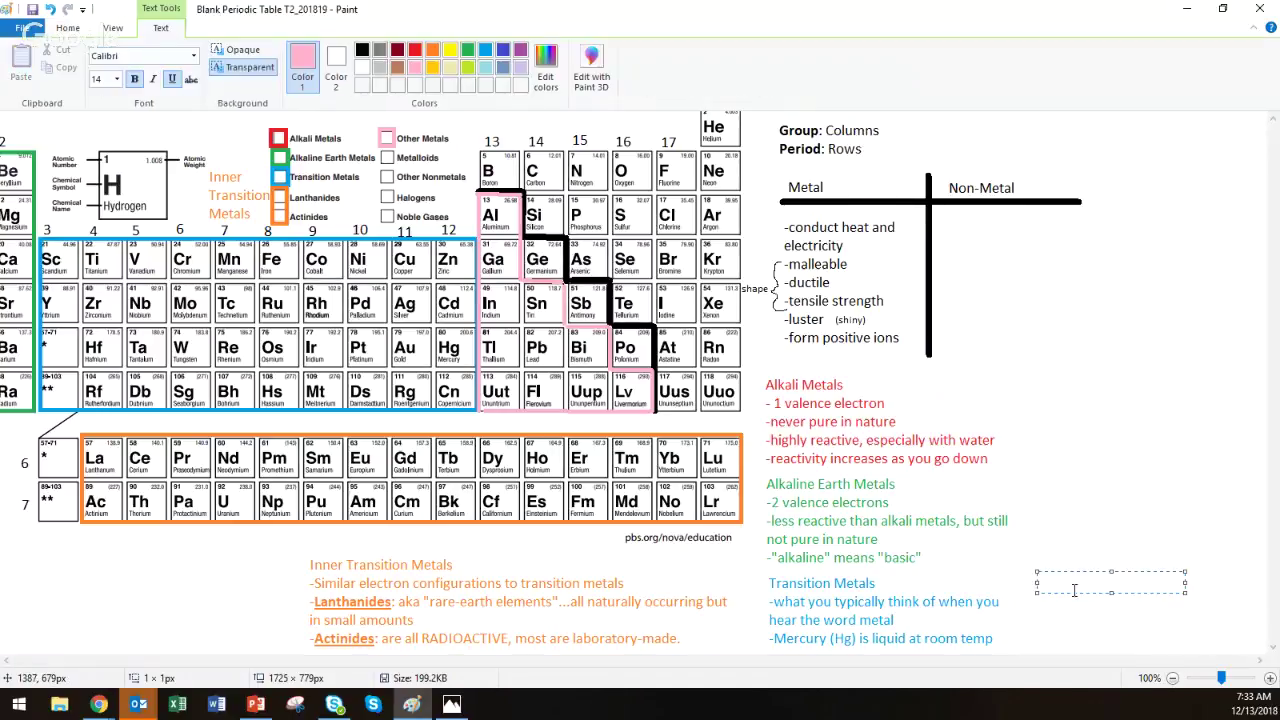
{"action": "type", "text": "Other"}
{"action": "key", "text": "BackSpace"}
{"action": "key", "text": "BackSpace"}
{"action": "key", "text": "BackSpace"}
{"action": "key", "text": "BackSpace"}
{"action": "key", "text": "BackSpace"}
{"action": "key", "text": "ctrl+b"}
{"action": "key", "text": "ctrl+u"}
Step: Type 'Other Metals' and '-between transition metals and metalloids', widening the box
{"action": "type", "text": "Other Metal"}
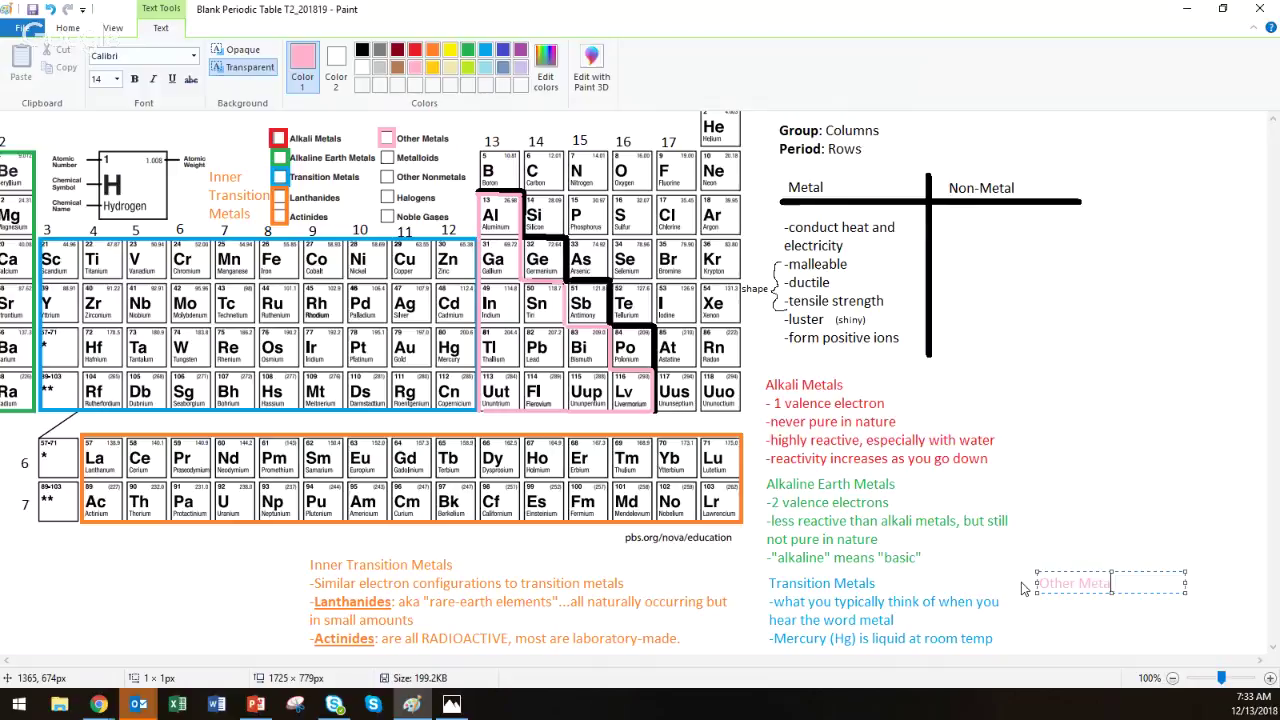
{"action": "type", "text": "s"}
{"action": "key", "text": "Return"}
{"action": "type", "text": "-between tra"}
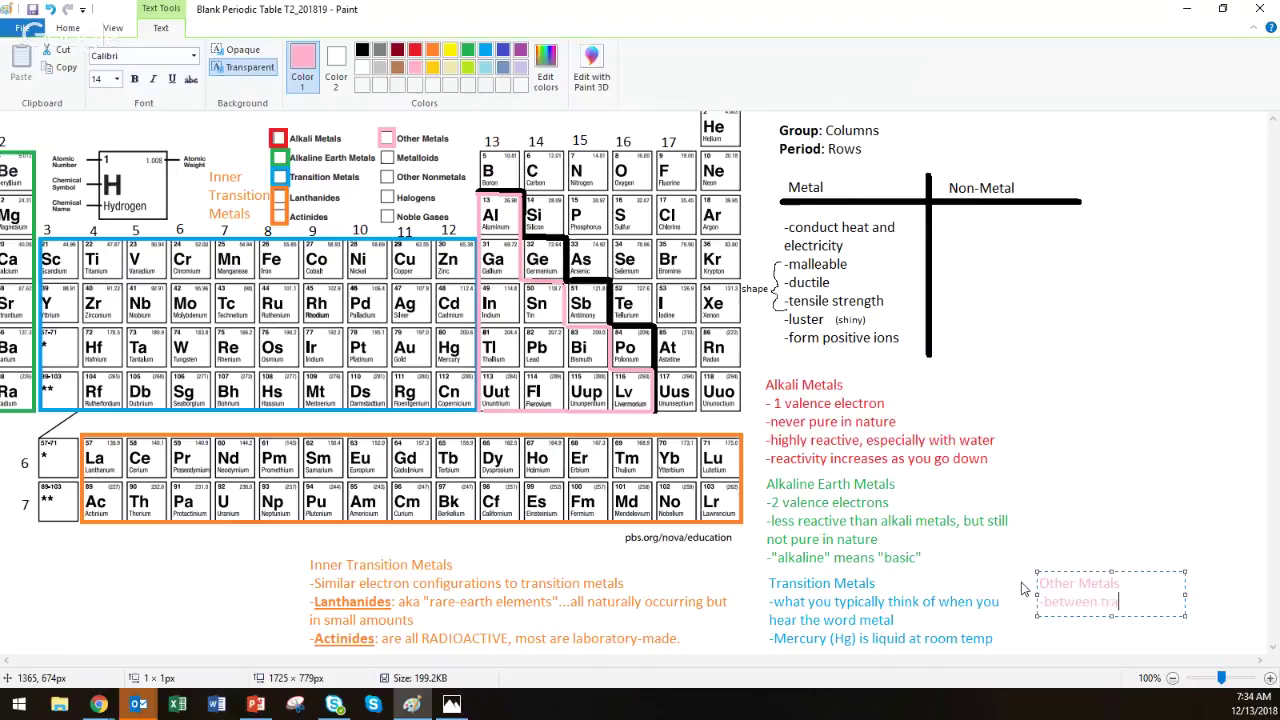
{"action": "type", "text": "nsition metals"}
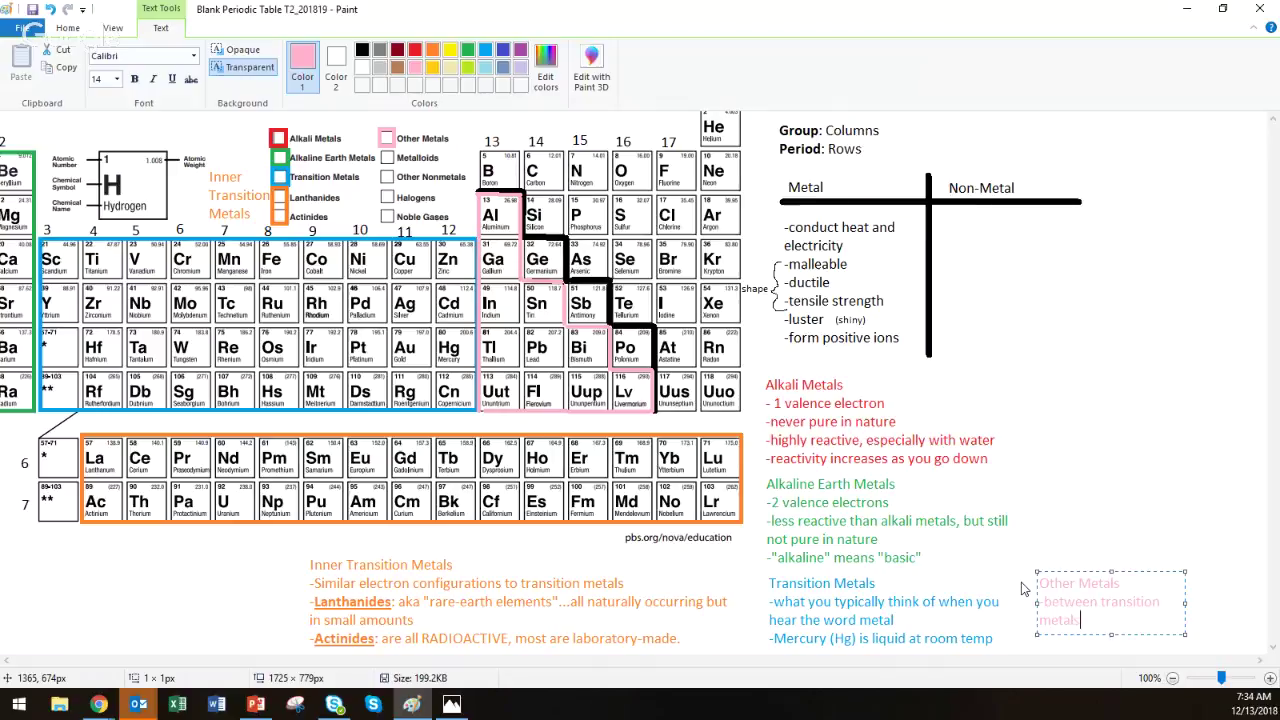
{"action": "type", "text": " and metalloids"}
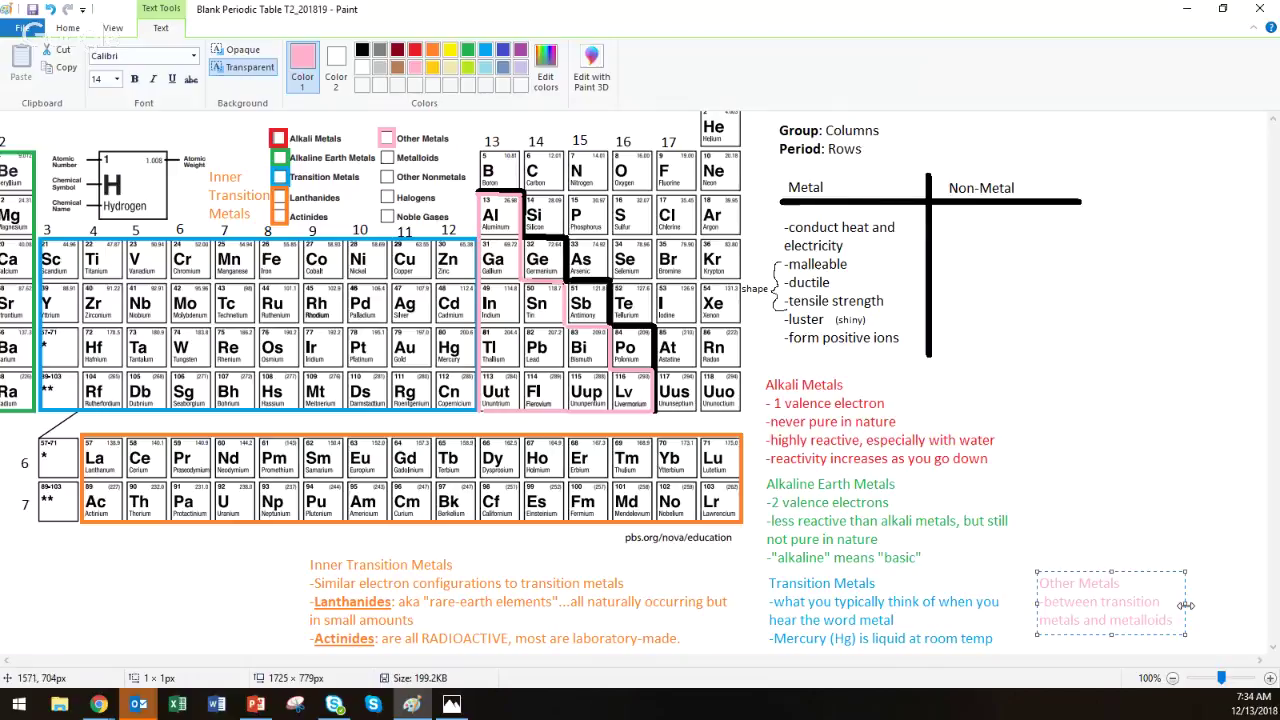
{"action": "left_click_drag", "start_coordinate": [1185, 602], "coordinate": [1265, 599]}
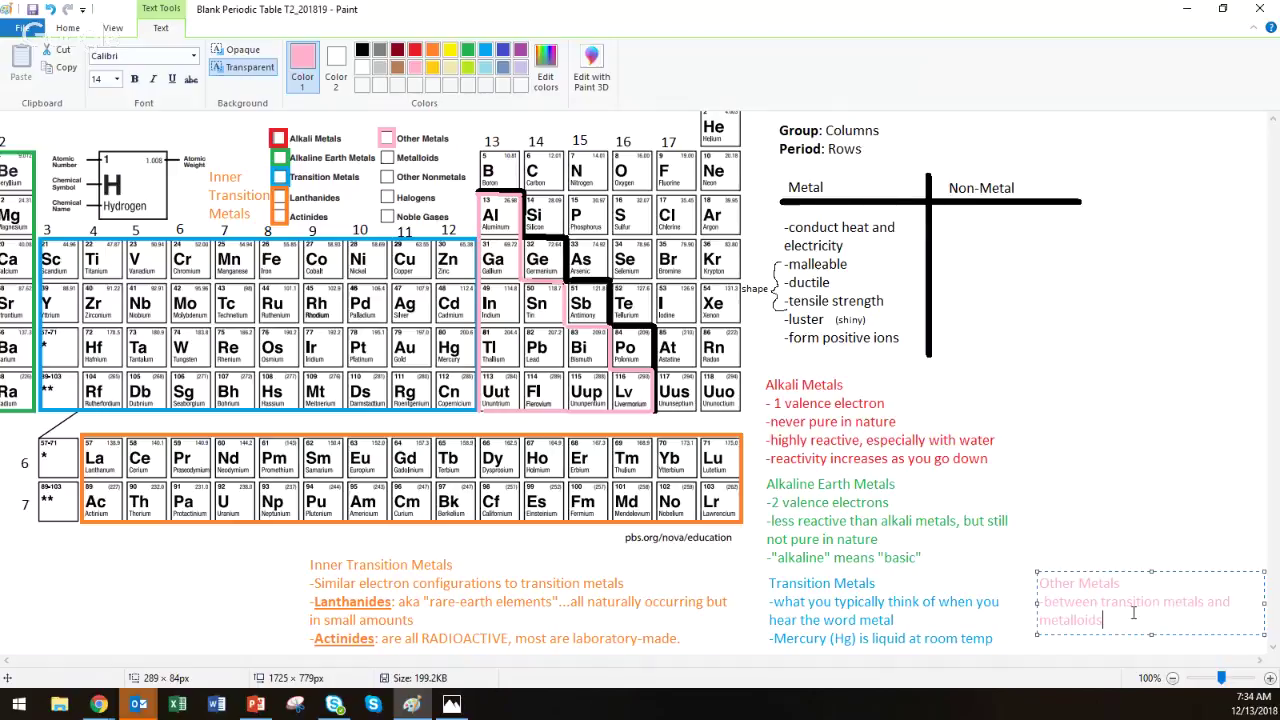
{"action": "left_click_drag", "start_coordinate": [1037, 604], "coordinate": [1018, 604]}
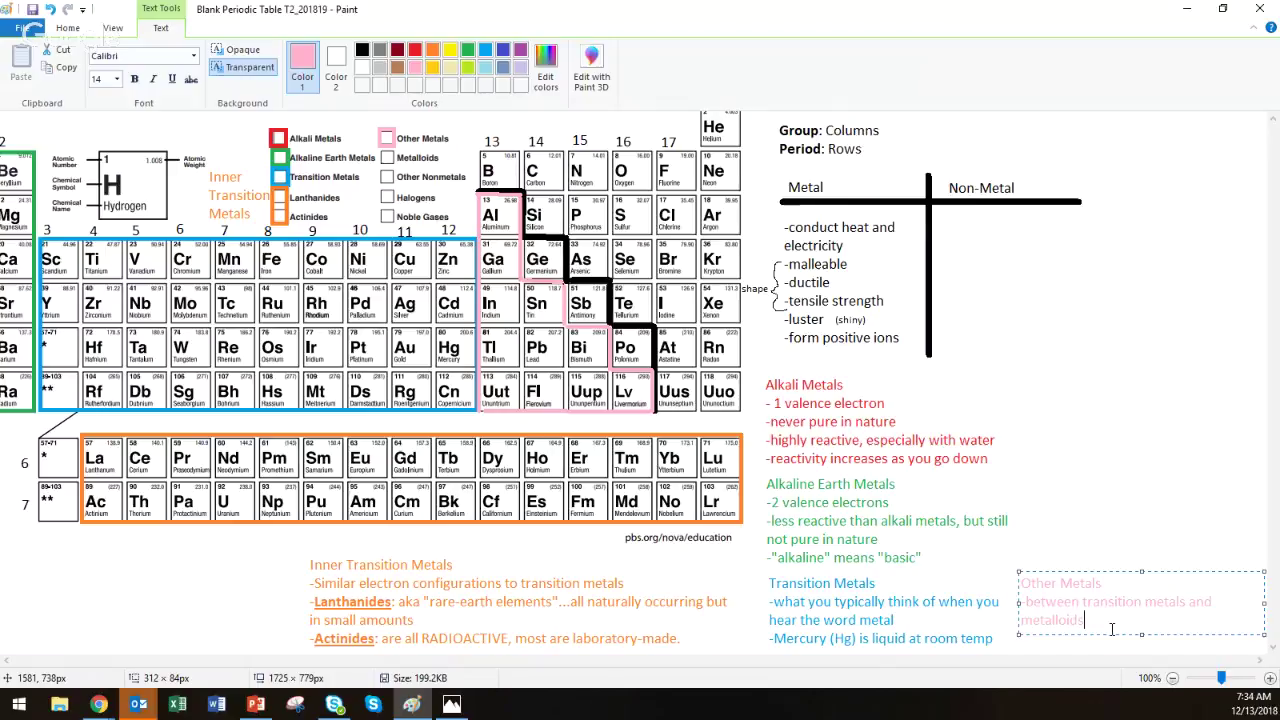
Step: Nudge the pink Other Metals note slightly upward on the canvas
{"action": "scroll", "coordinate": [1200, 638], "scroll_direction": "down", "scroll_amount": 1}
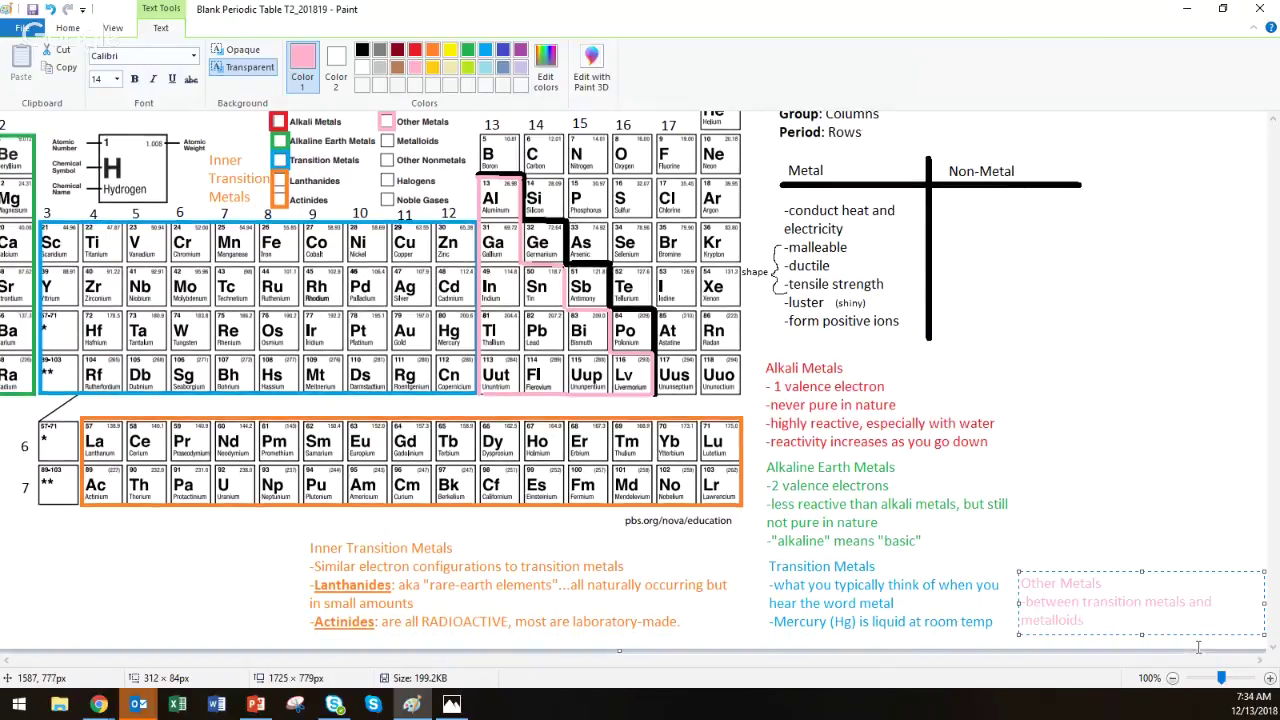
{"action": "scroll", "coordinate": [995, 620], "scroll_direction": "up", "scroll_amount": 3}
{"action": "scroll", "coordinate": [997, 628], "scroll_direction": "down", "scroll_amount": 3}
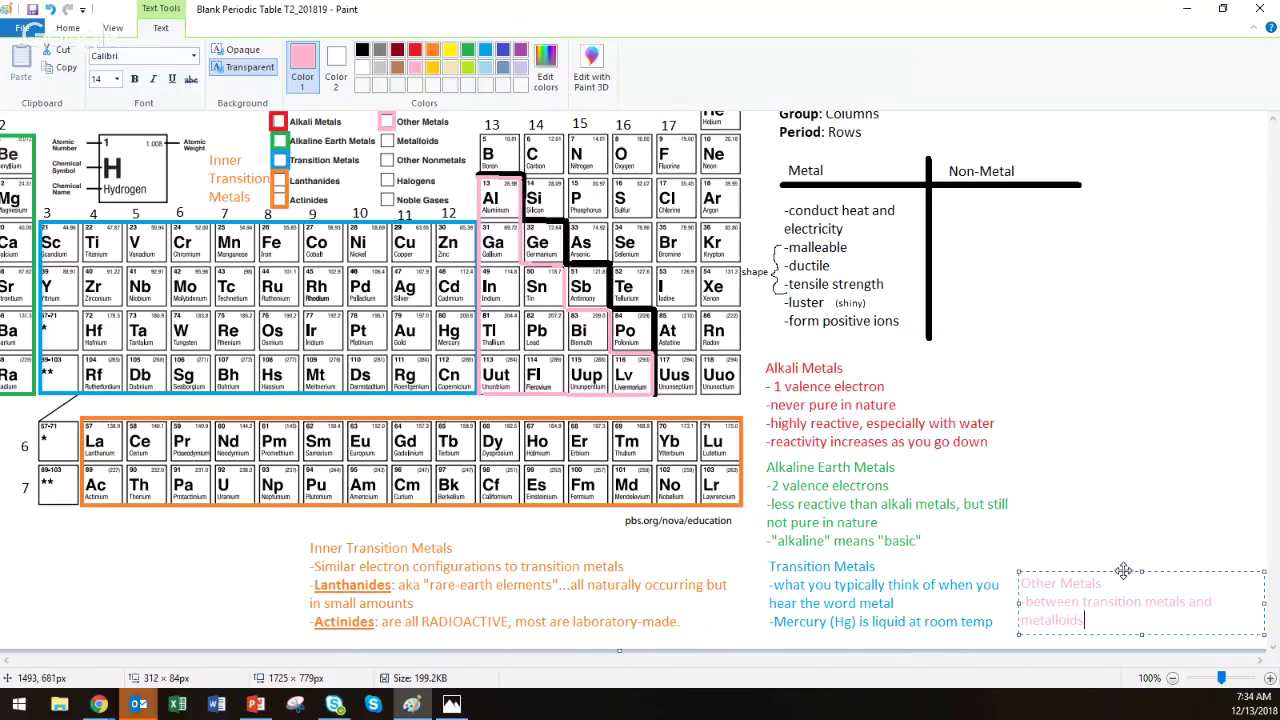
{"action": "left_click_drag", "start_coordinate": [1124, 571], "coordinate": [1120, 535]}
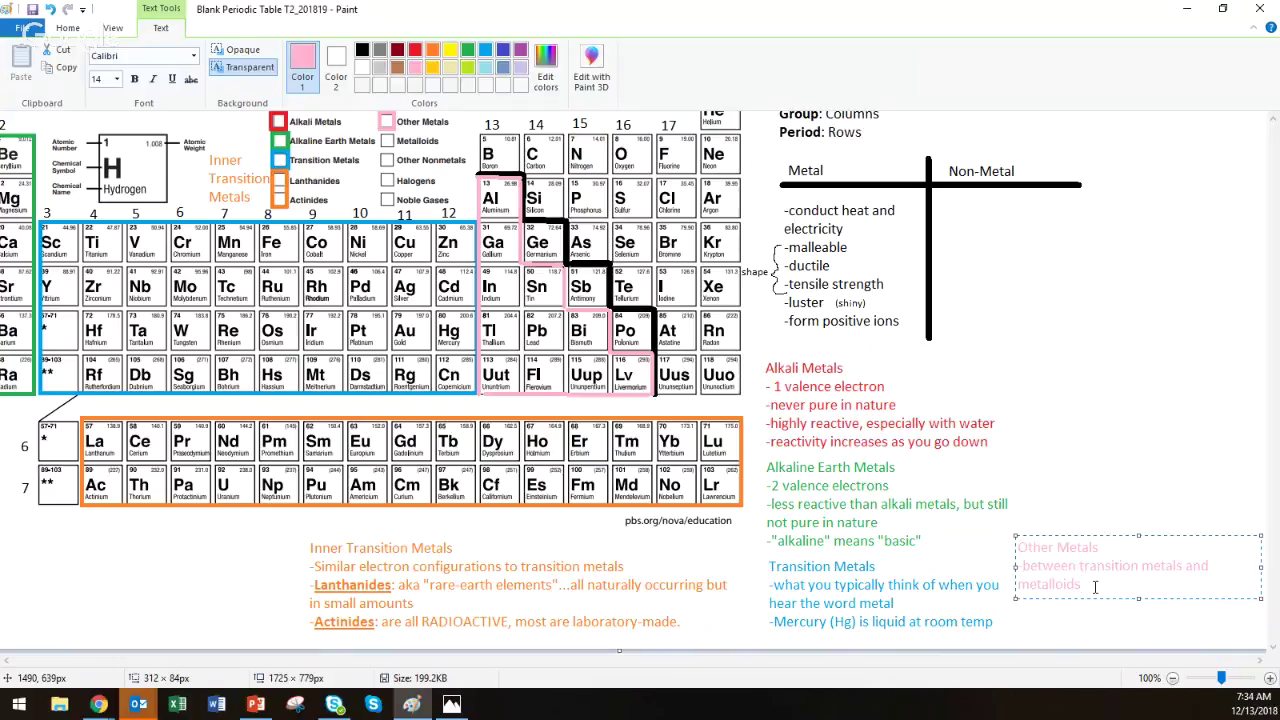
Step: Add the lines 'have less strong metal characteristics' and 'low boiling points, more brittle, softer' to the note
{"action": "key", "text": "Return"}
{"action": "type", "text": "-a"}
{"action": "type", "text": "ve less l"}
{"action": "type", "text": "trong"}
{"action": "type", "text": " meta"}
{"action": "type", "text": "l chara"}
{"action": "type", "text": "cteristics"}
{"action": "key", "text": "Return"}
{"action": "type", "text": "-low "}
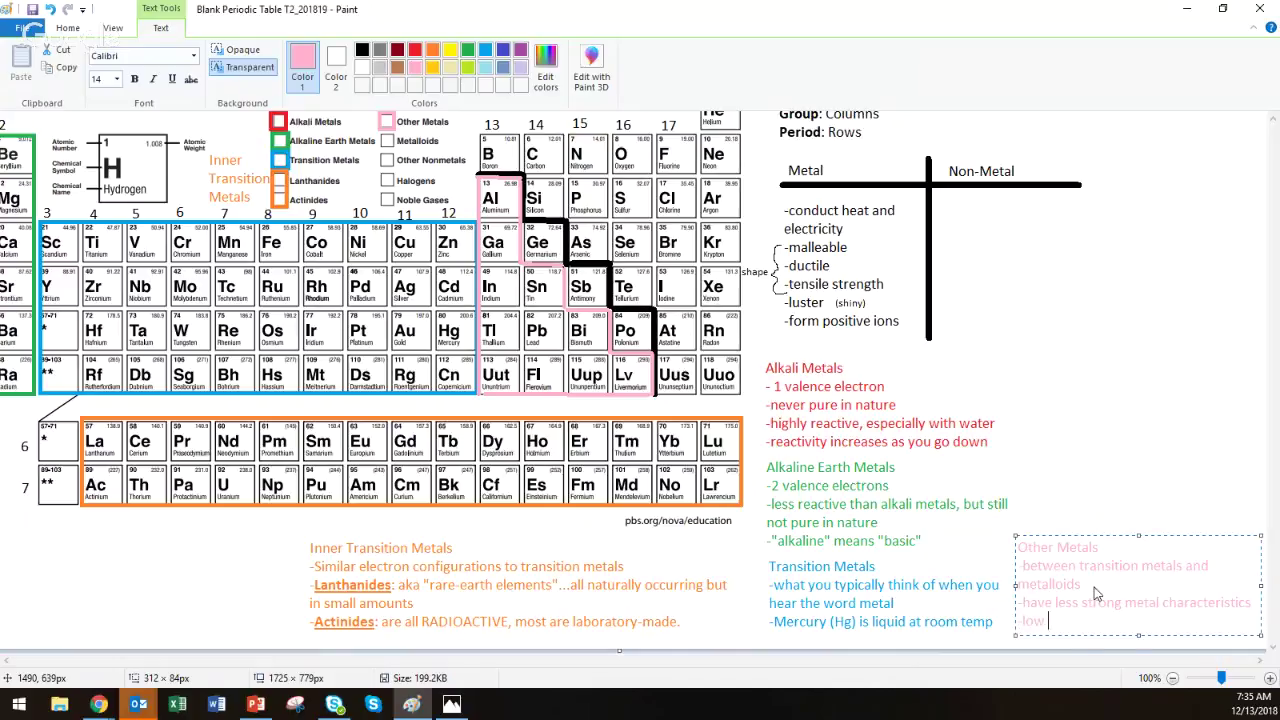
{"action": "type", "text": "boiling points, more brittle"}
{"action": "type", "text": ", softer"}
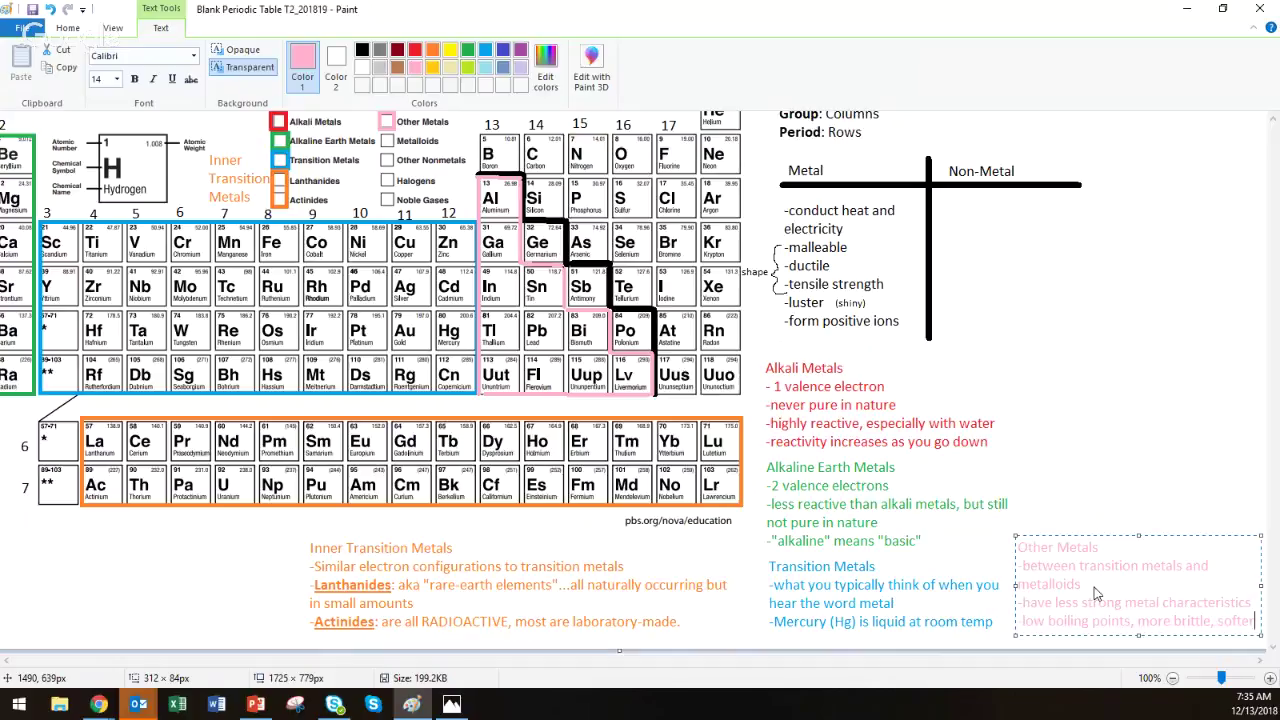
{"action": "left_click", "coordinate": [1080, 434]}
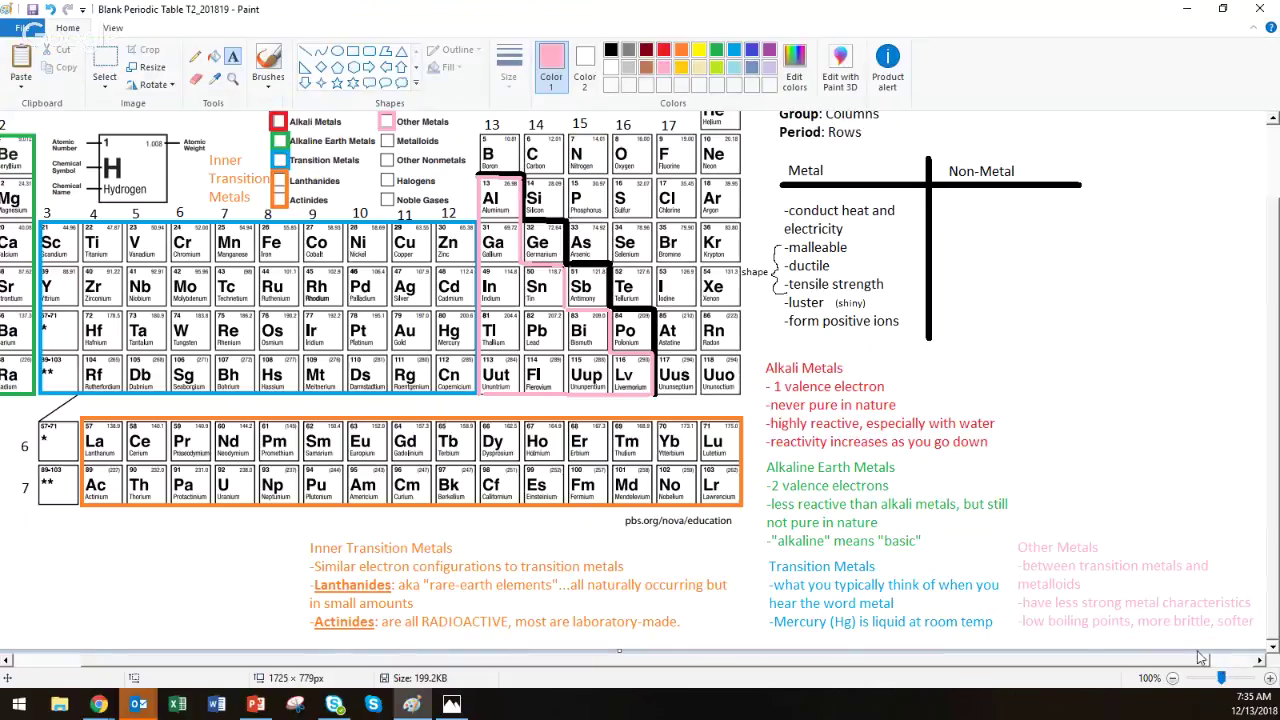